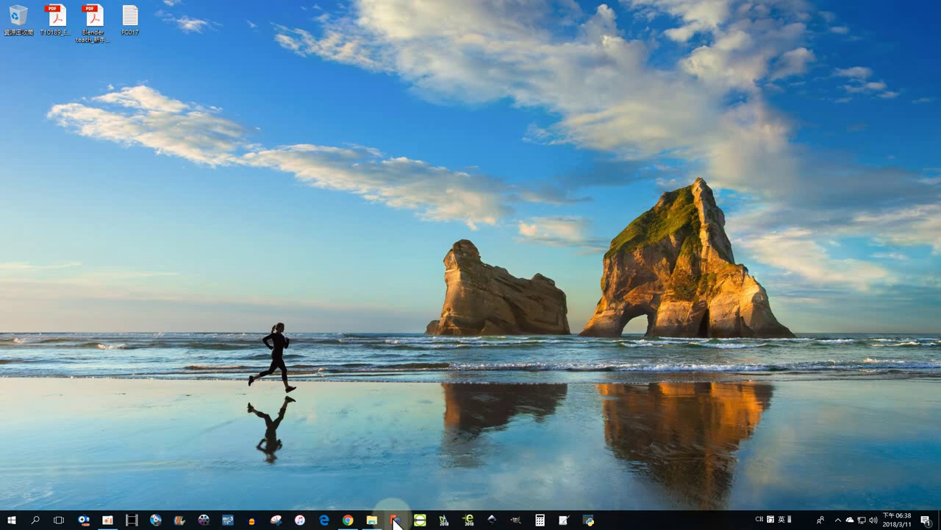
Step: Launch FreeCAD from its Windows taskbar icon
left_click(394, 519)
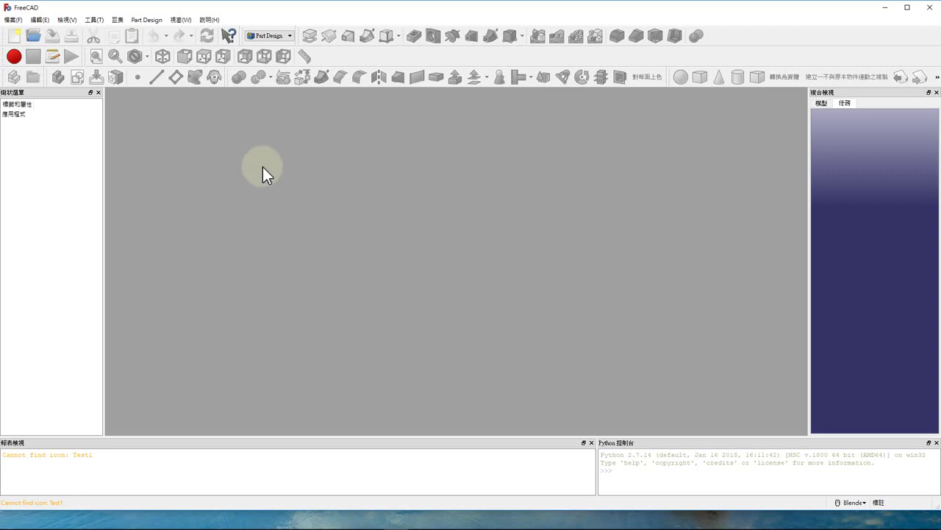
Step: Create a new document and start a Body sketch on XY_Plane
left_click(16, 38)
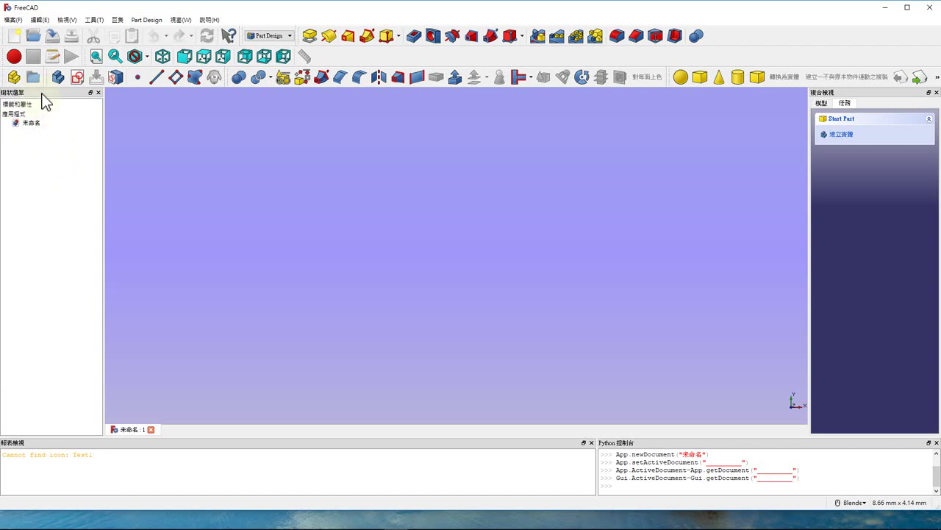
left_click(77, 82)
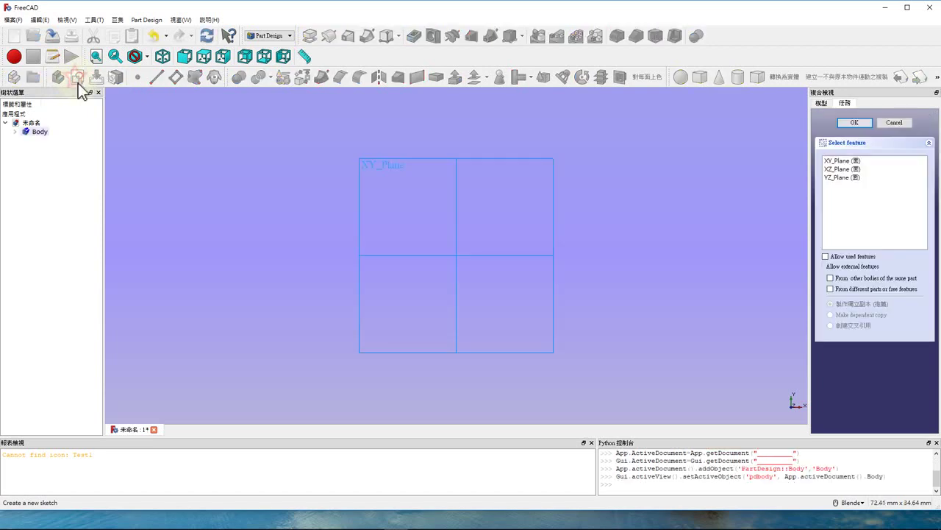
left_click(15, 131)
left_click(25, 141)
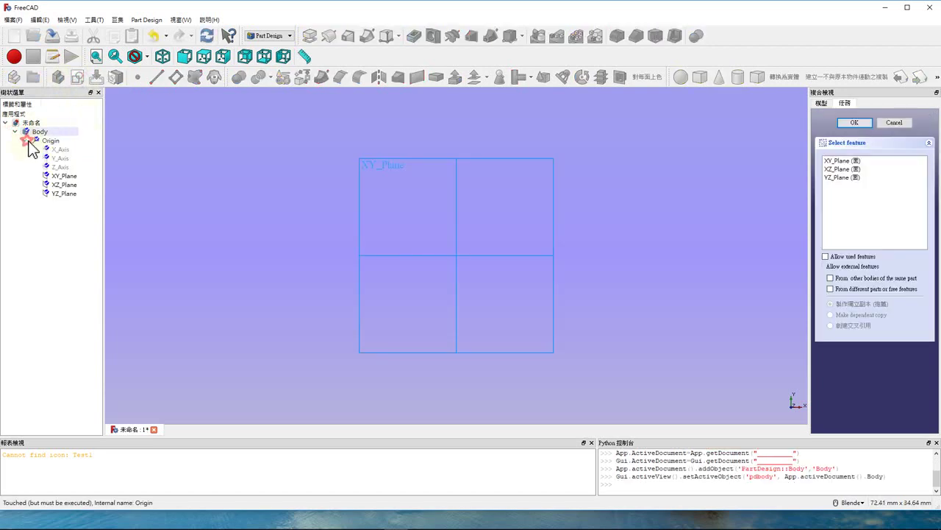
left_click(25, 141)
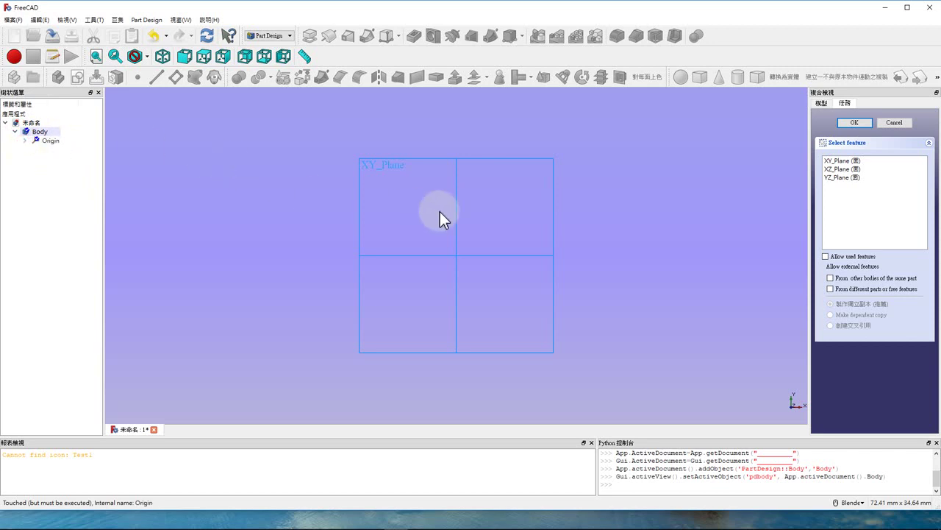
left_click(843, 160)
Step: Confirm XY_Plane as the sketch base to enter the Sketcher
left_click(854, 122)
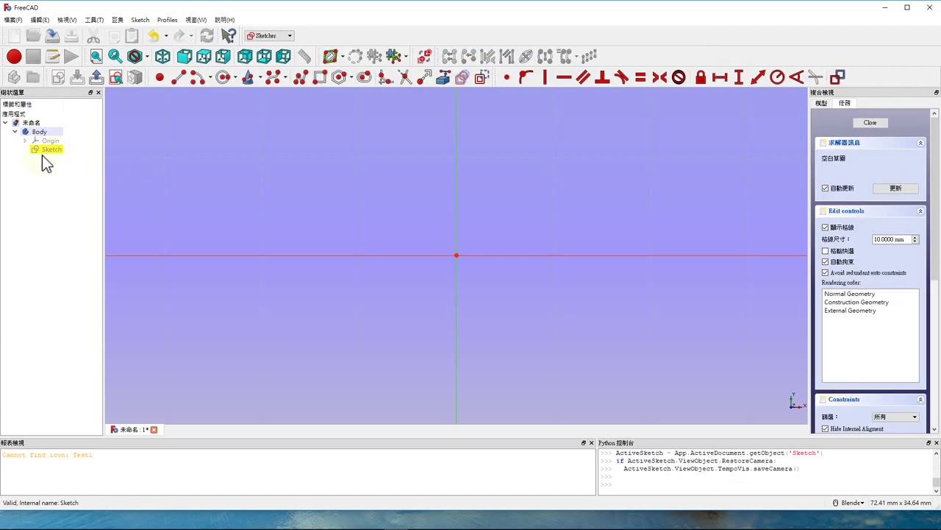
left_click(824, 103)
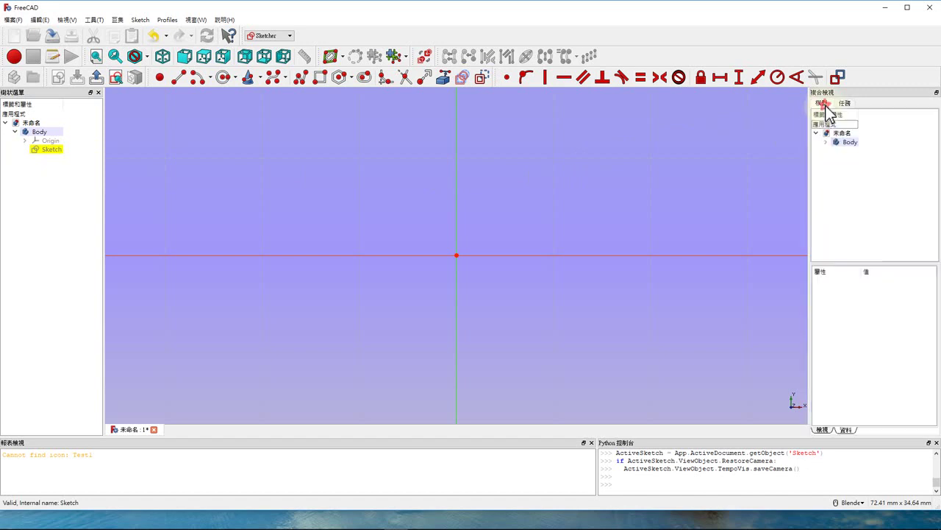
left_click(847, 103)
Step: Switch repeatedly between the Model and Tasks tabs of the combo view
left_click(824, 103)
left_click(846, 102)
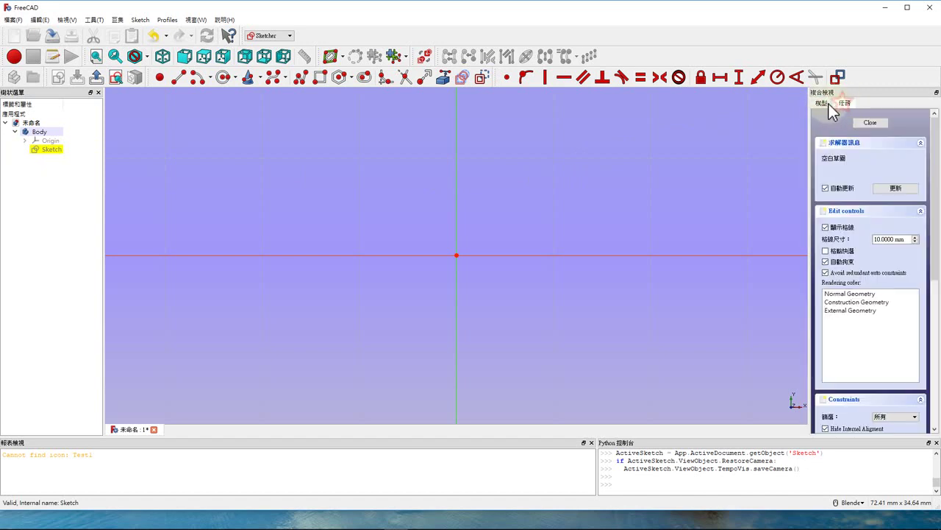
left_click(823, 103)
left_click(845, 103)
left_click(823, 103)
left_click(846, 103)
left_click(824, 103)
left_click(845, 105)
left_click(823, 103)
left_click(845, 103)
left_click(823, 103)
left_click(846, 103)
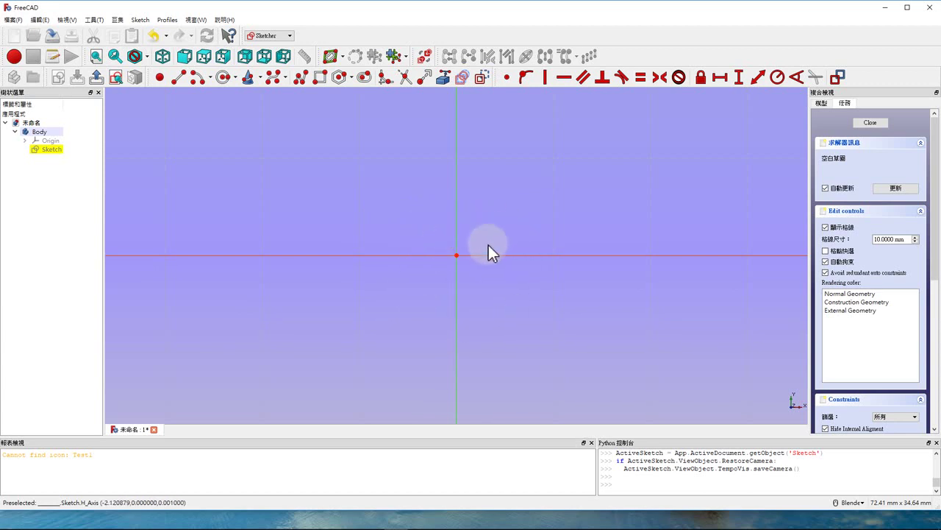
Step: Draw a rectangle with corners on either side of the origin, then exit the Rectangle tool
left_click(323, 78)
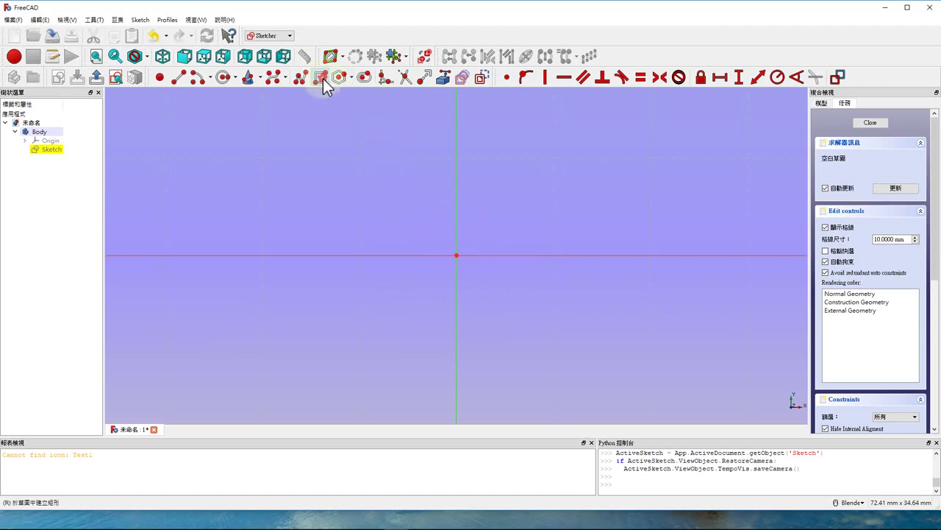
left_click(401, 219)
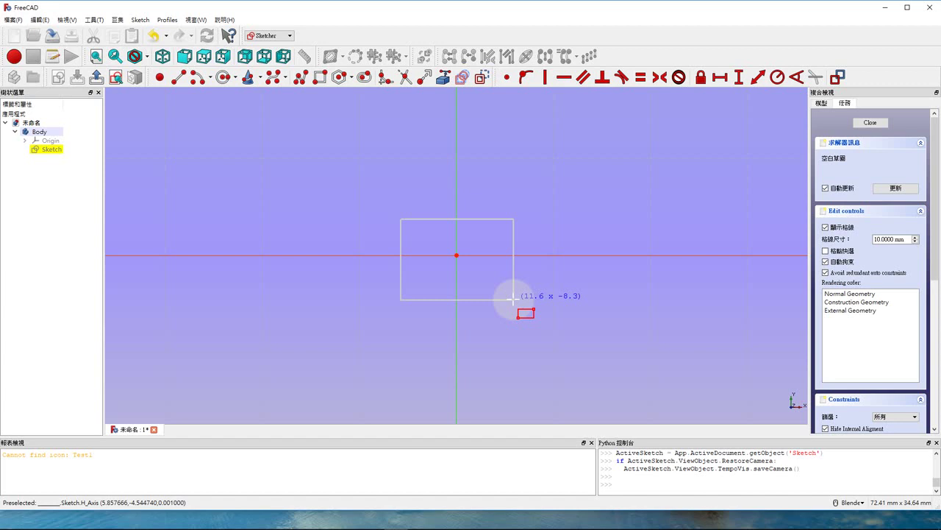
left_click(514, 299)
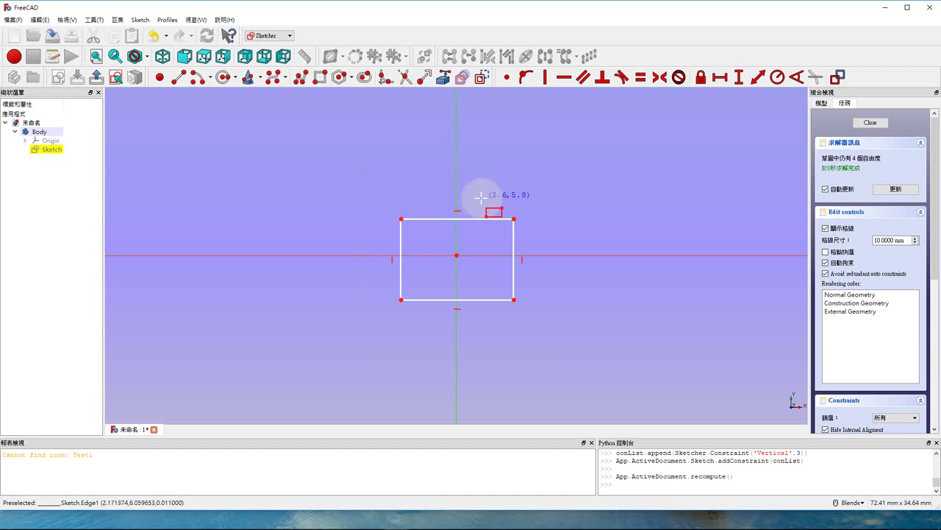
right_click(481, 198)
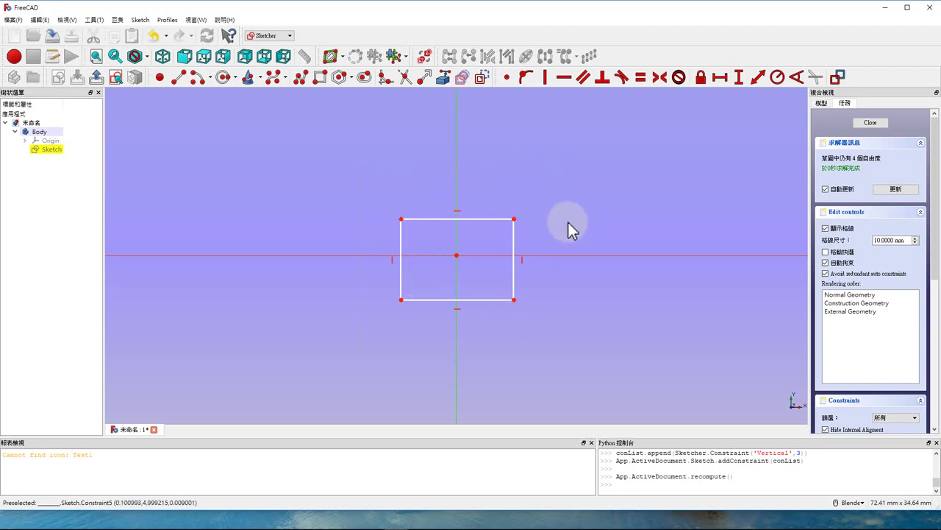
Step: Make the rectangle's top corners symmetric about the vertical axis
left_click(401, 220)
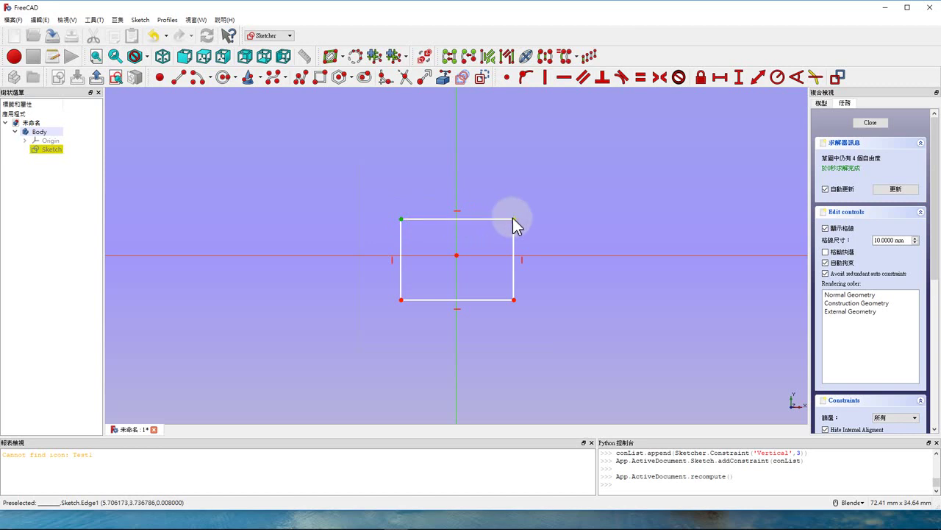
left_click(514, 218)
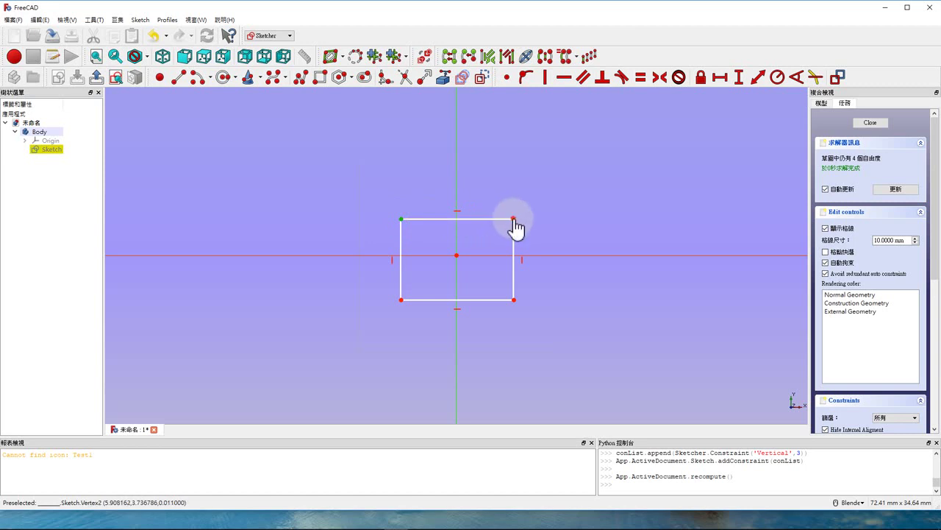
left_click(458, 178)
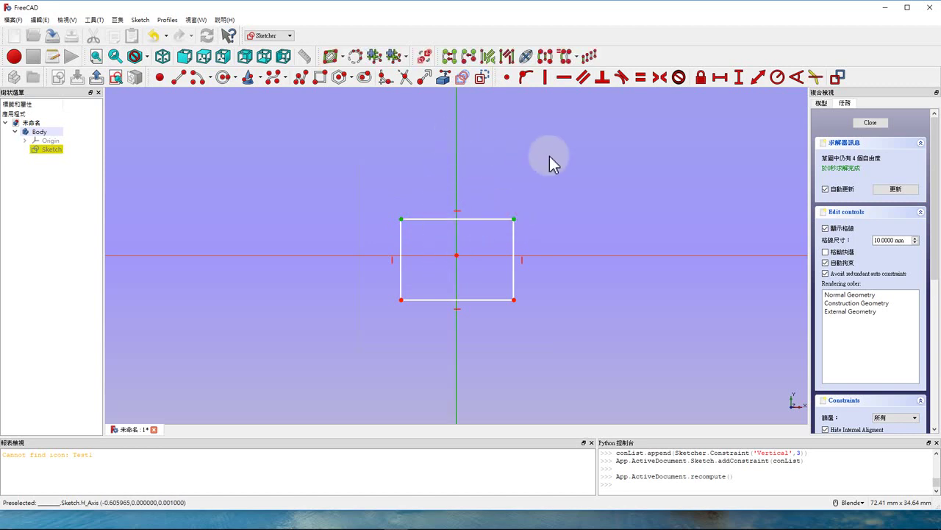
left_click(660, 82)
Step: Make the rectangle's right corners symmetric about the horizontal axis
left_click(513, 219)
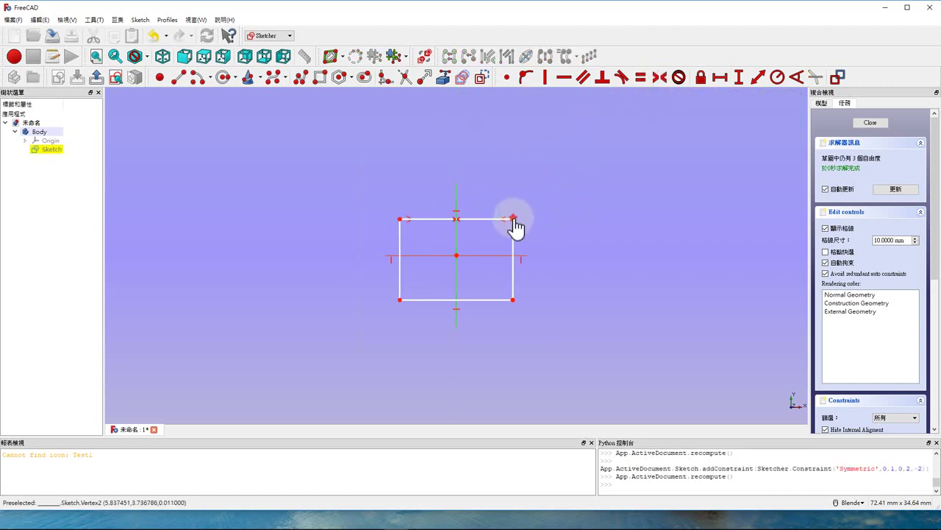
left_click(513, 300)
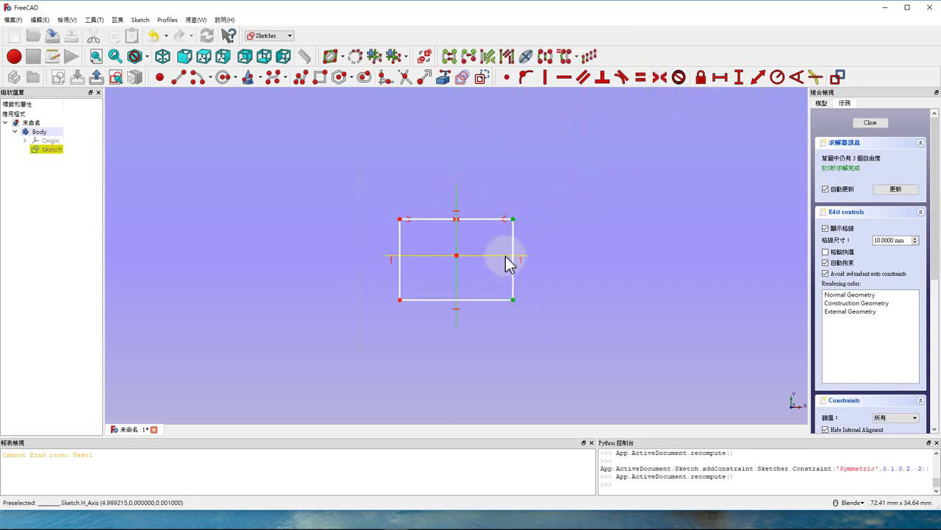
left_click(506, 256)
key("s")
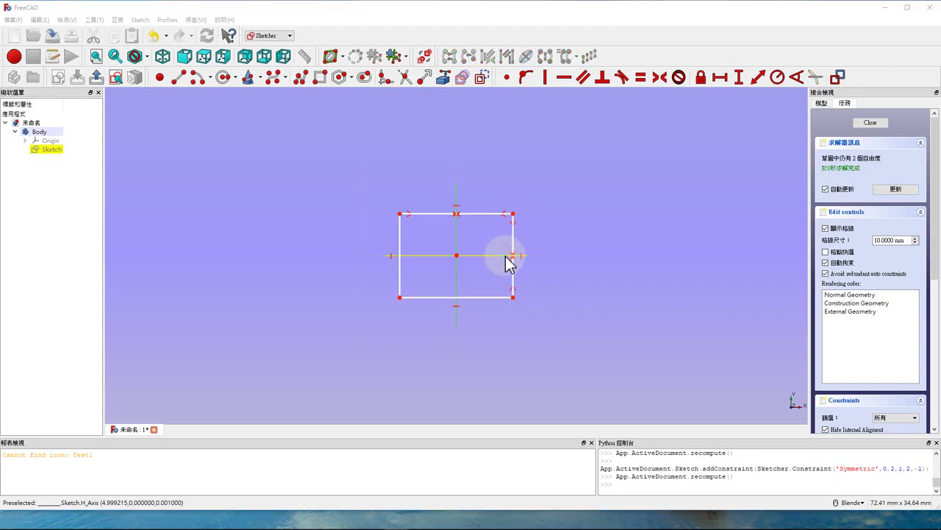
Step: Make the top and left edges equal to form a square, then drag its corner
left_click(483, 214)
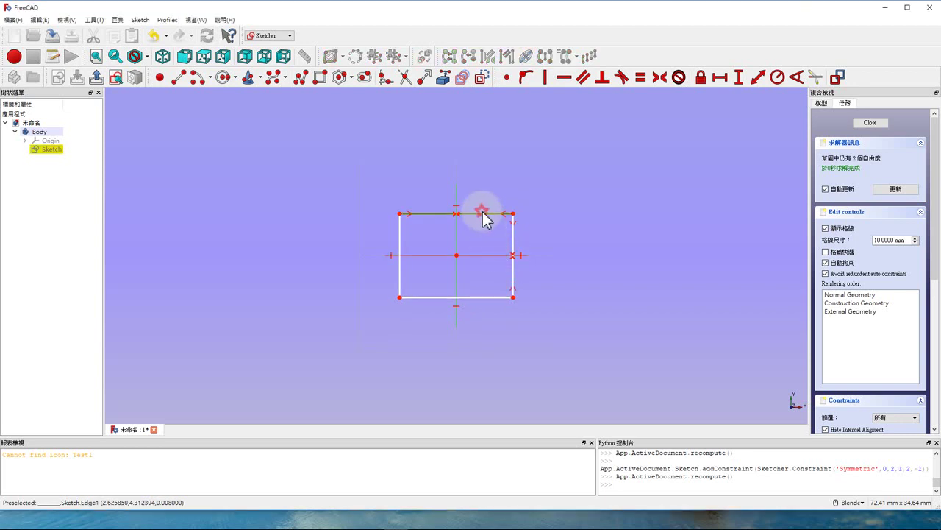
left_click(401, 236)
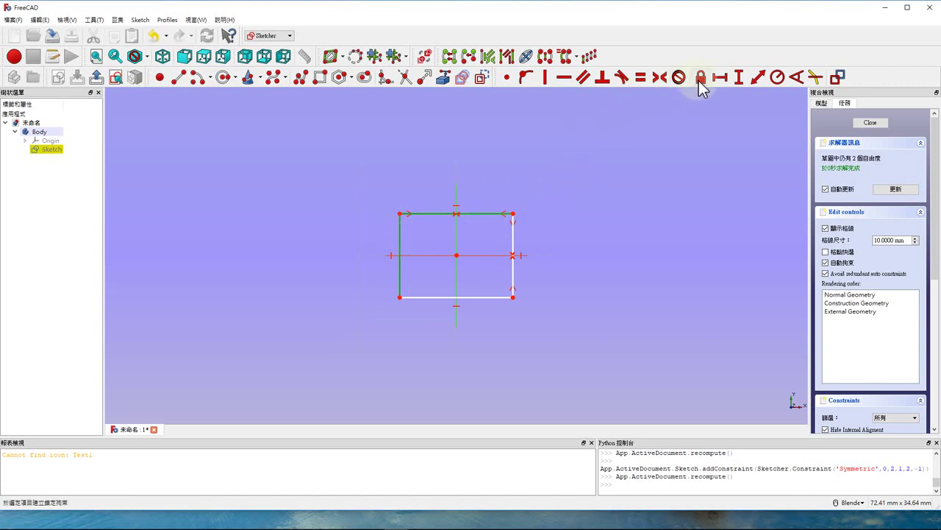
left_click(639, 79)
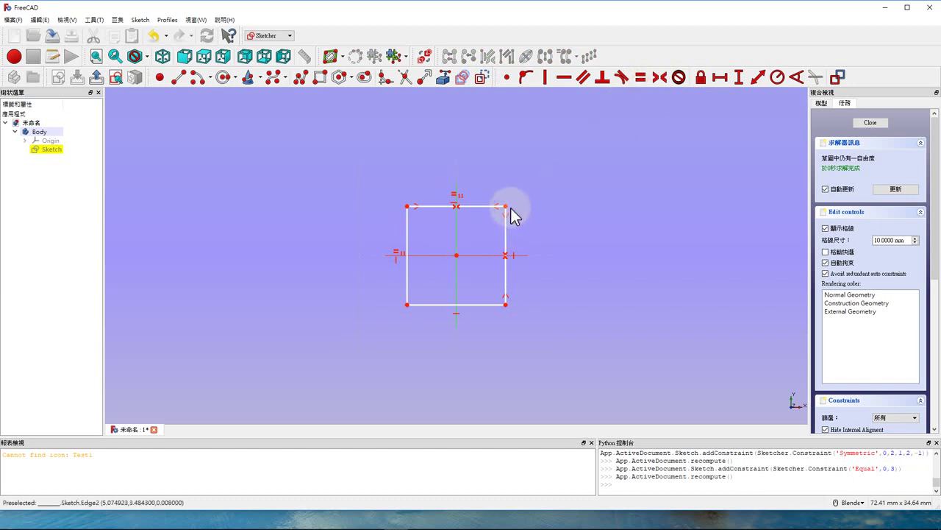
mouse_move(506, 205)
left_mouse_down()
mouse_move(577, 211)
mouse_move(479, 218)
mouse_move(500, 216)
mouse_move(514, 225)
mouse_move(506, 232)
left_mouse_up()
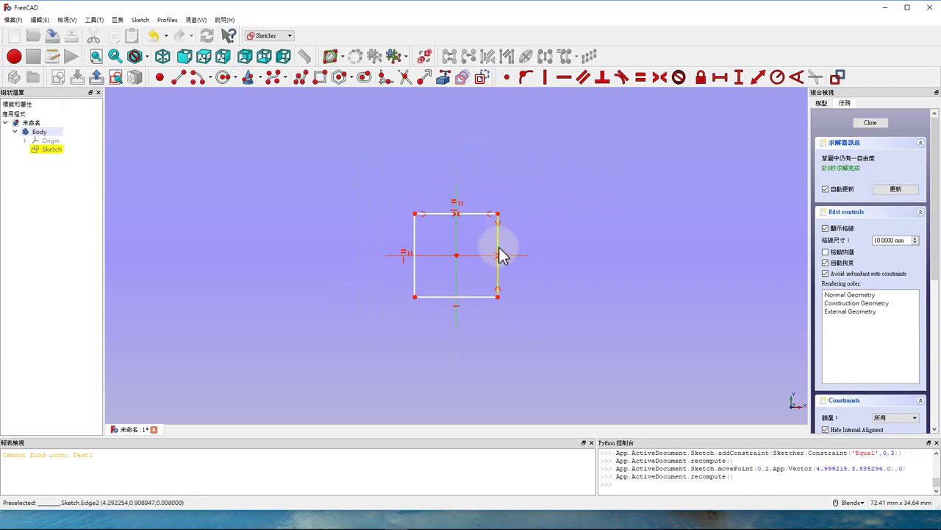
Step: Dimension the square's right edge at 10 mm vertically and move the dimension outside
left_click(739, 83)
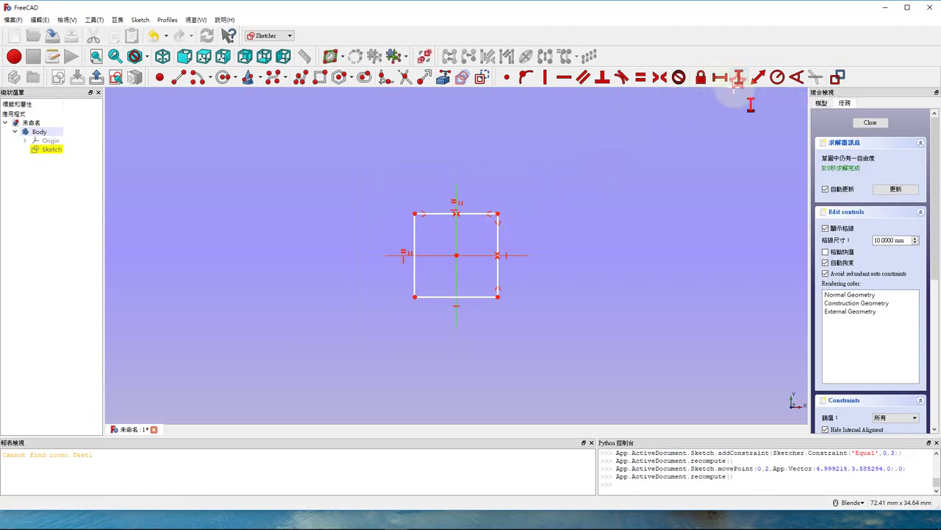
left_click(498, 245)
type("10mm")
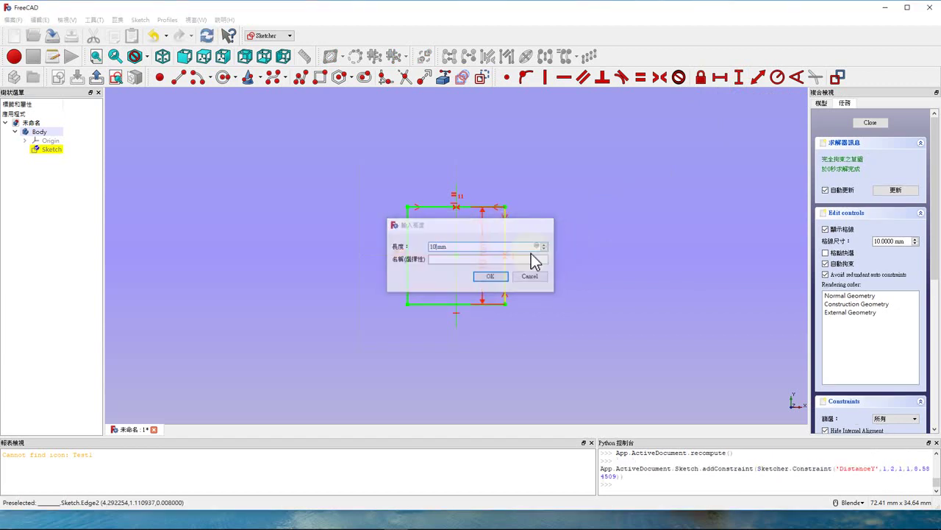
key("Return")
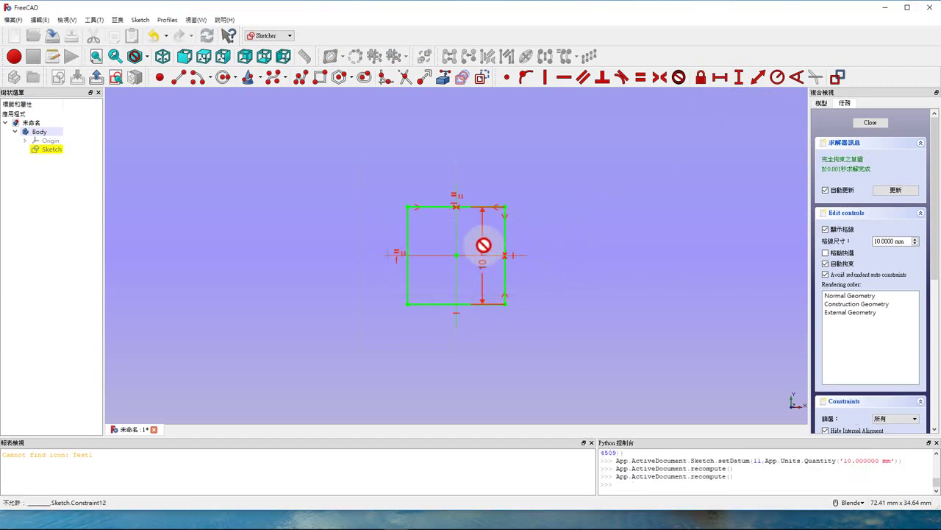
mouse_move(483, 256)
left_mouse_down()
mouse_move(572, 246)
mouse_move(553, 259)
left_mouse_up()
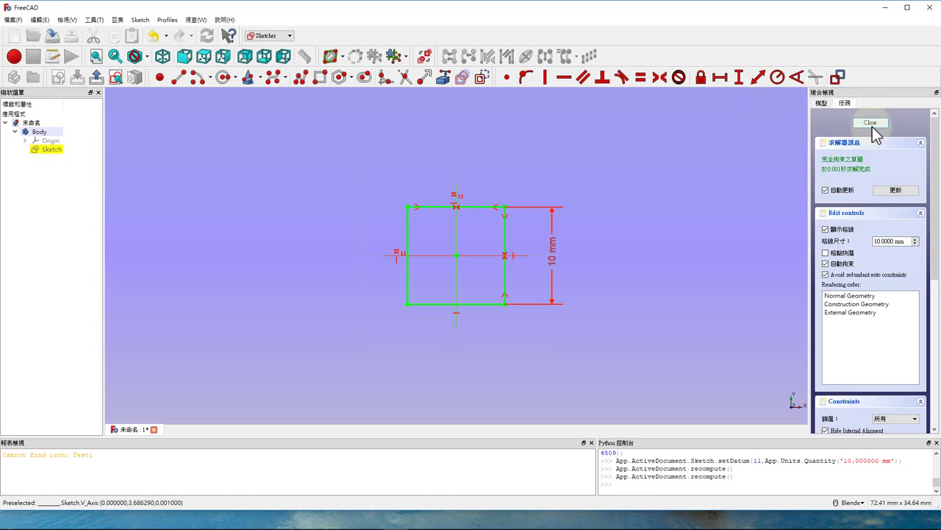
Step: Close the Sketcher, rearrange the toolbar, and select the square sketch in the tree
left_click(94, 81)
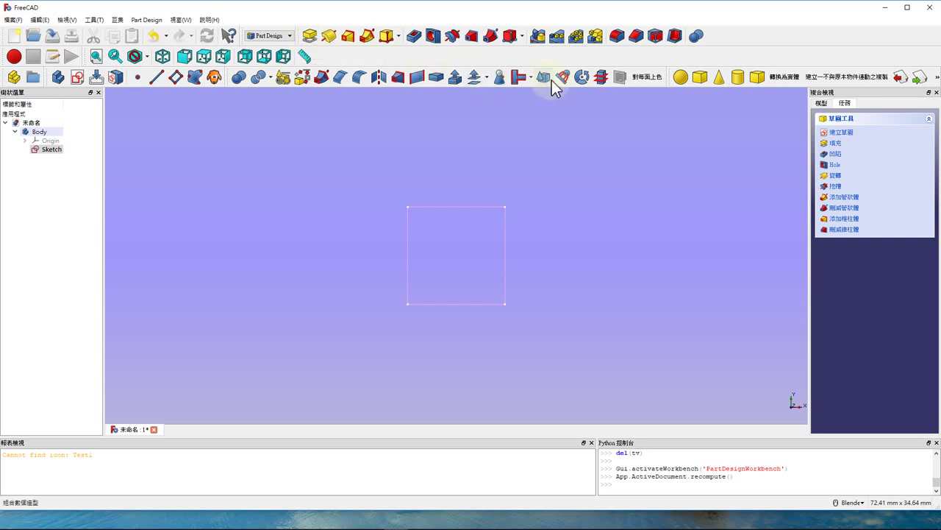
left_click_drag(668, 78, 273, 59)
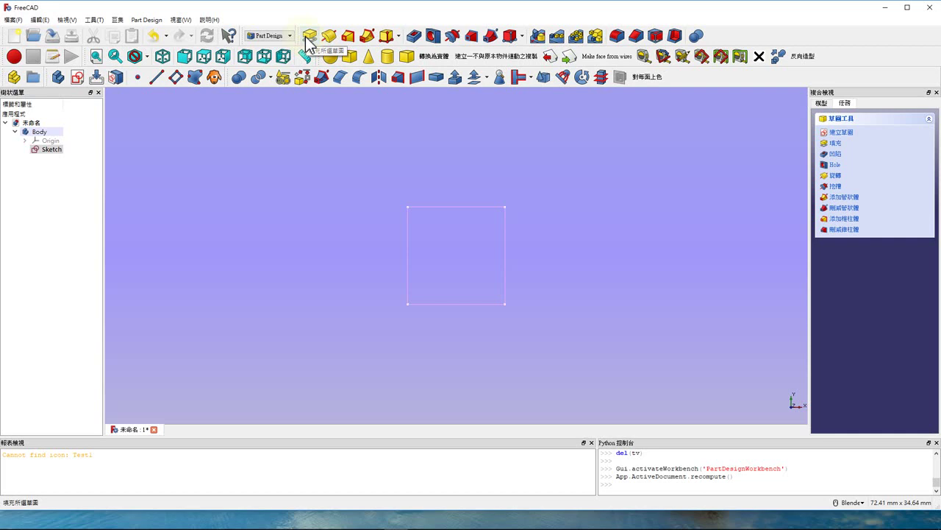
left_click(64, 147)
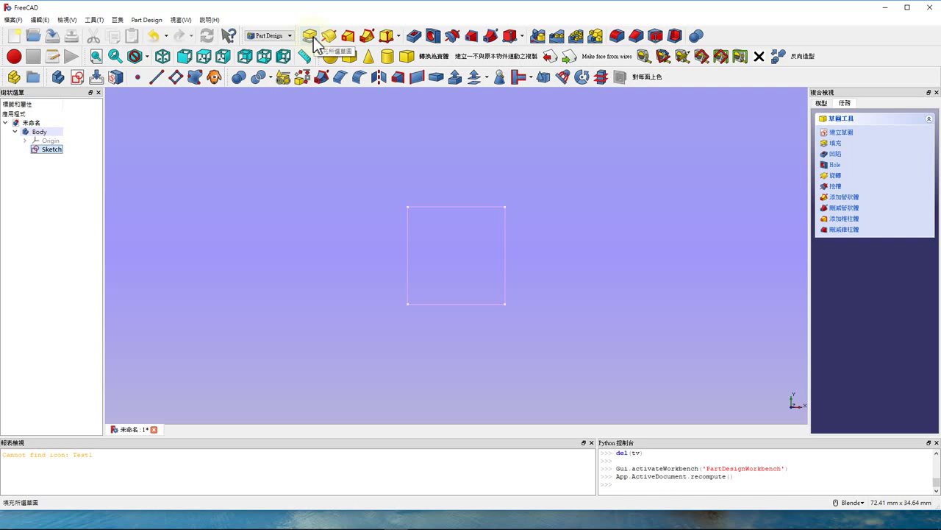
Step: Pad the square sketch 5 mm, viewing the block in isometric
left_click(310, 35)
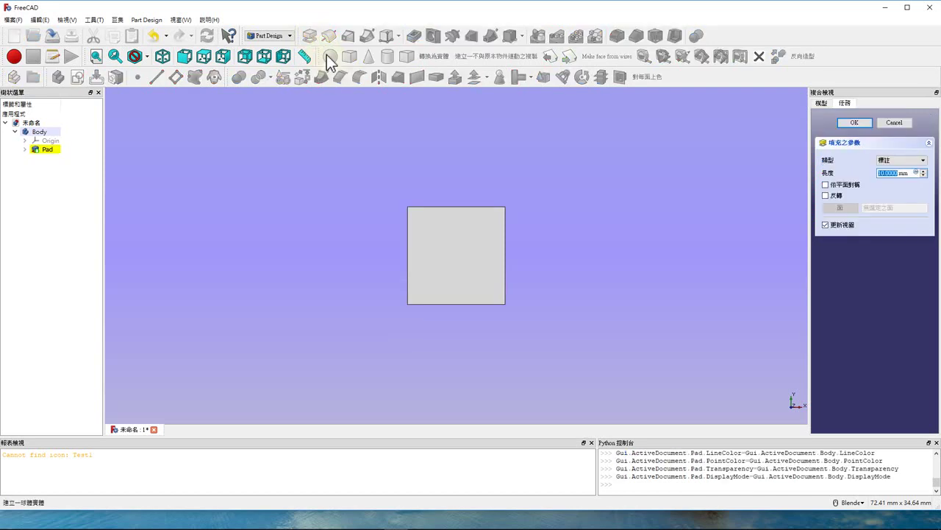
left_click(163, 57)
scroll(368, 243, "down", 2)
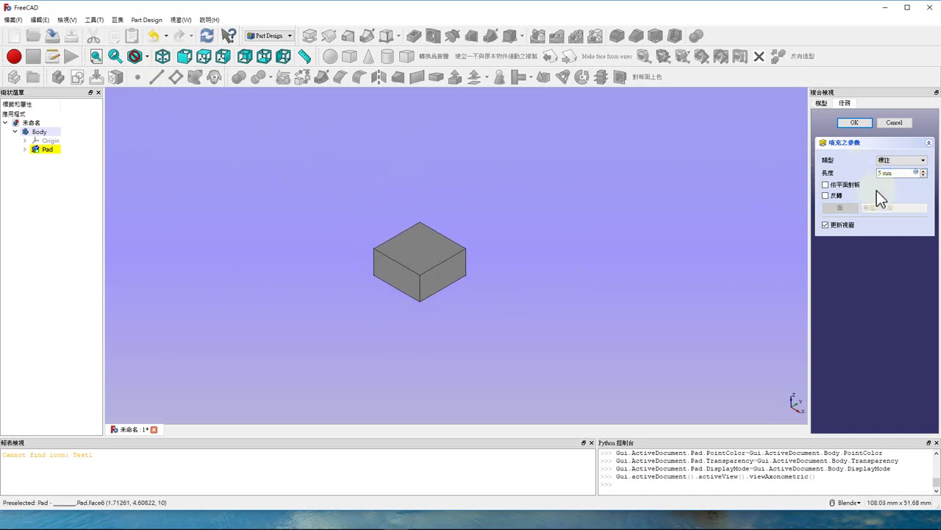
left_click(854, 123)
scroll(433, 271, "up", 3)
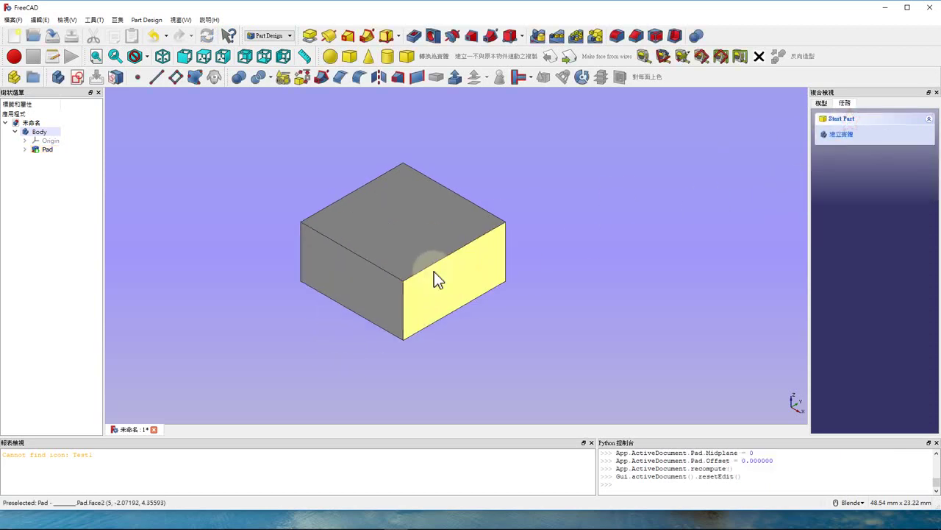
scroll(426, 276, "down", 2)
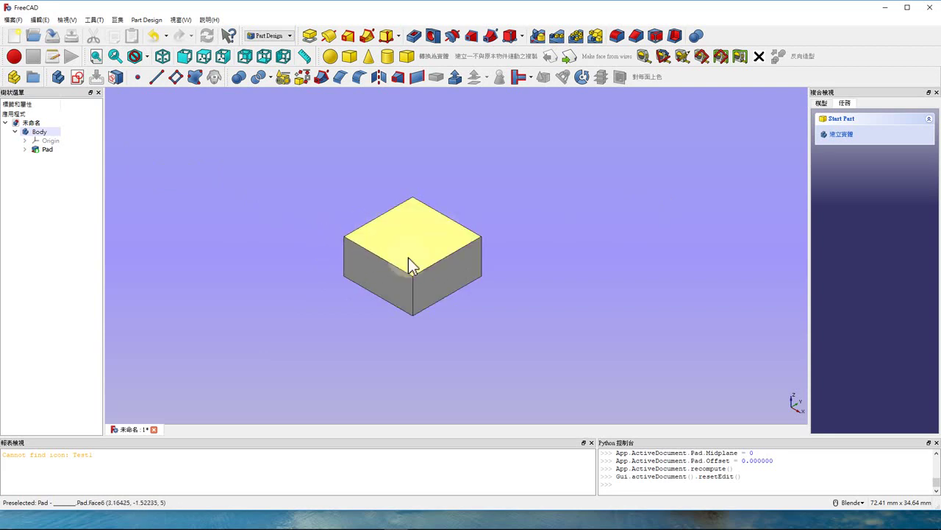
Step: Select the Pad and inspect its Length property and parameters, leaving 5 mm
left_click(47, 149)
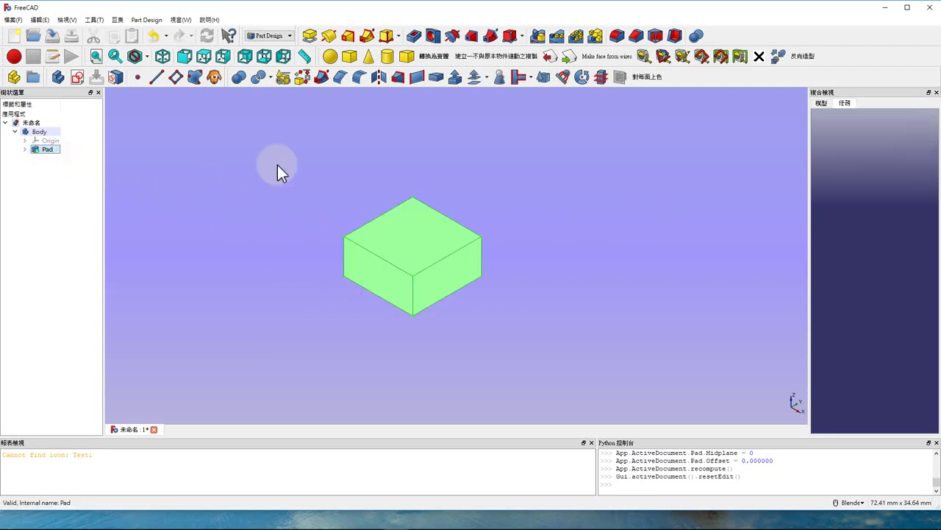
left_click(829, 103)
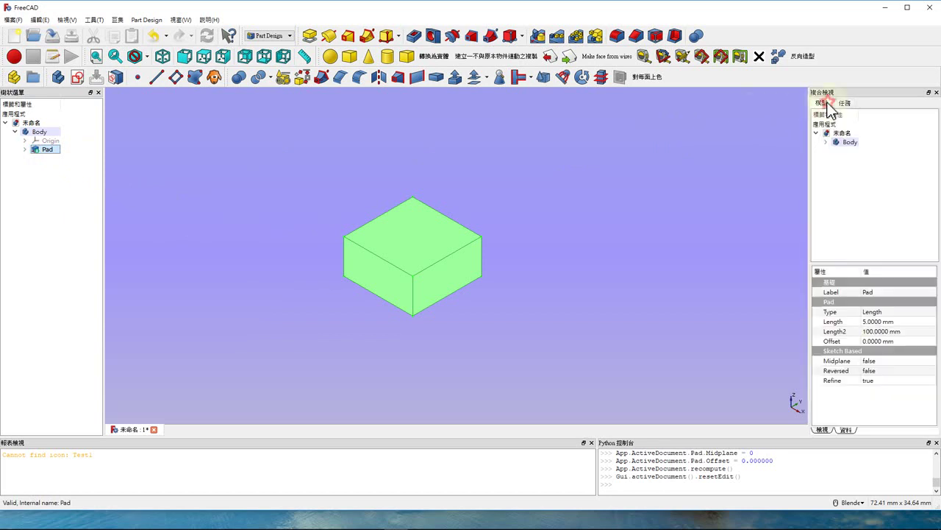
left_click(828, 143)
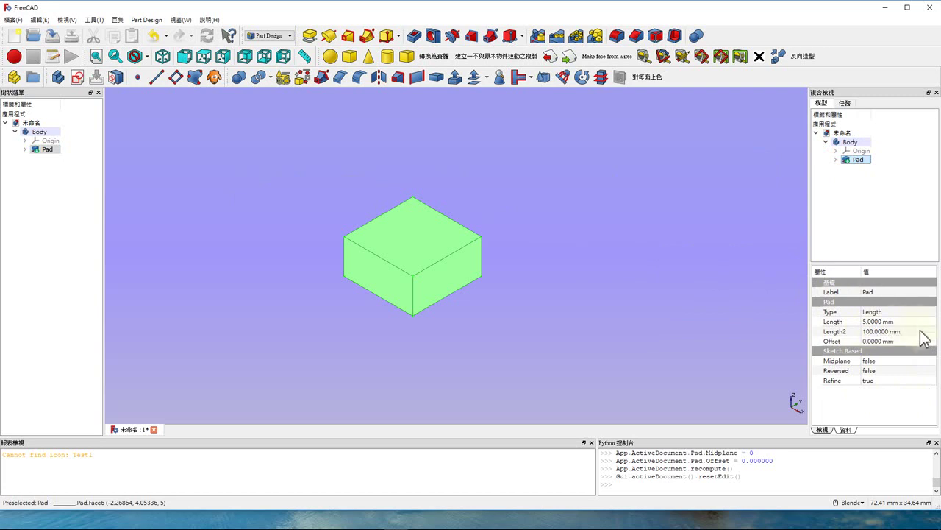
left_click(873, 321)
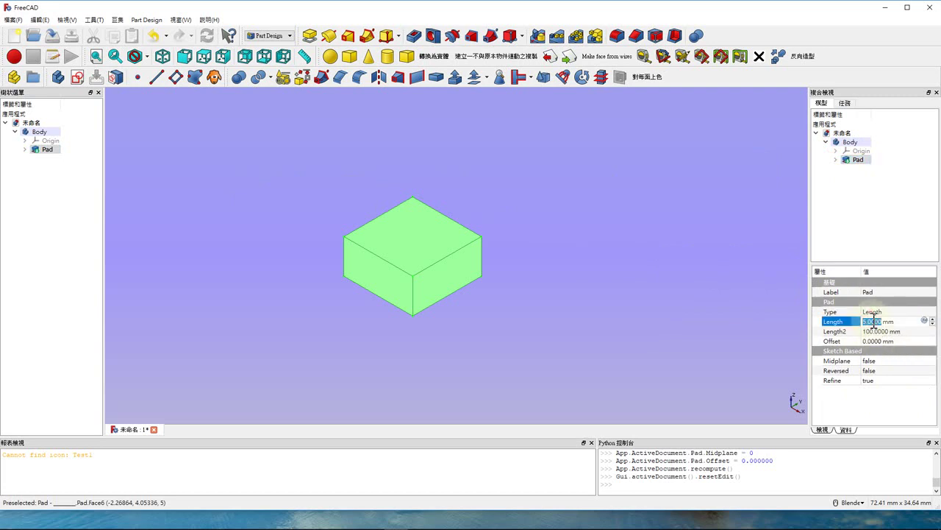
left_click(36, 151)
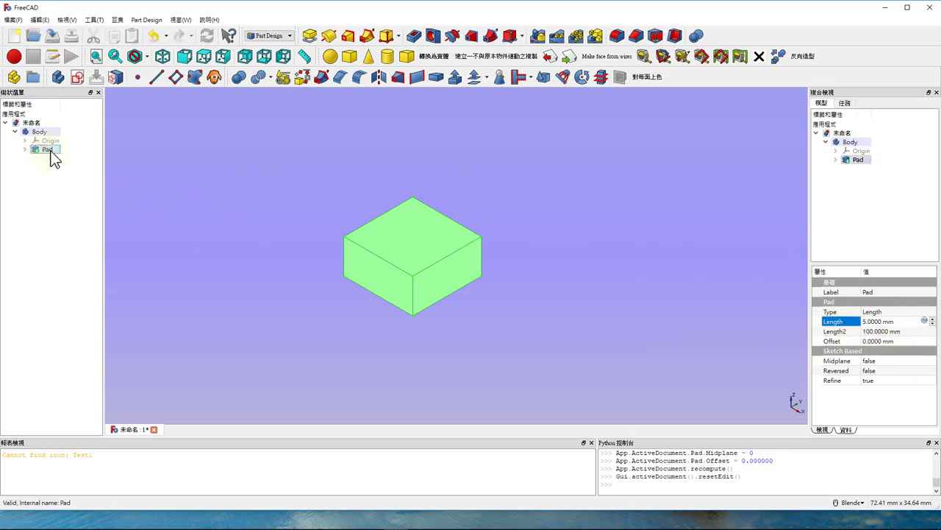
double_click(48, 150)
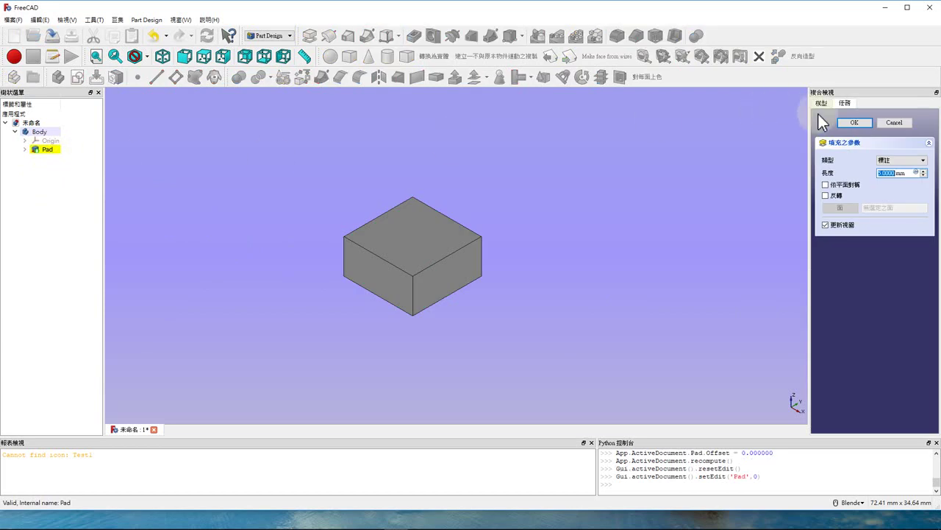
left_click(894, 122)
left_click(859, 160)
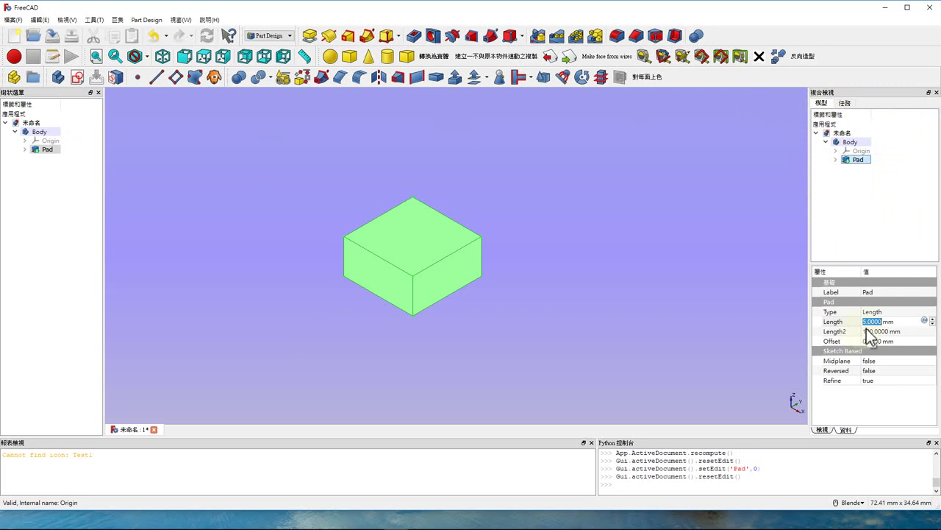
Step: Change the Pad's Length to 1 mm, checking front and isometric views
key("1")
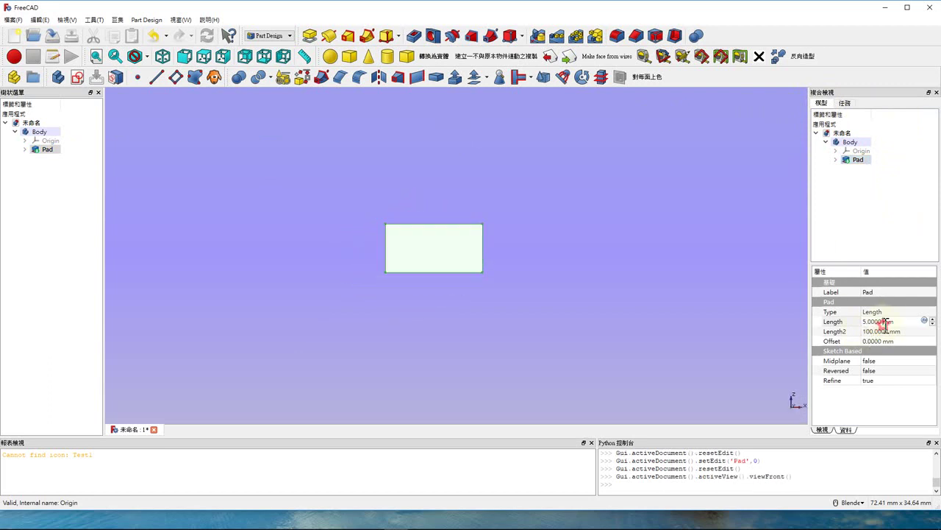
left_click(901, 321)
type("1")
key("Return")
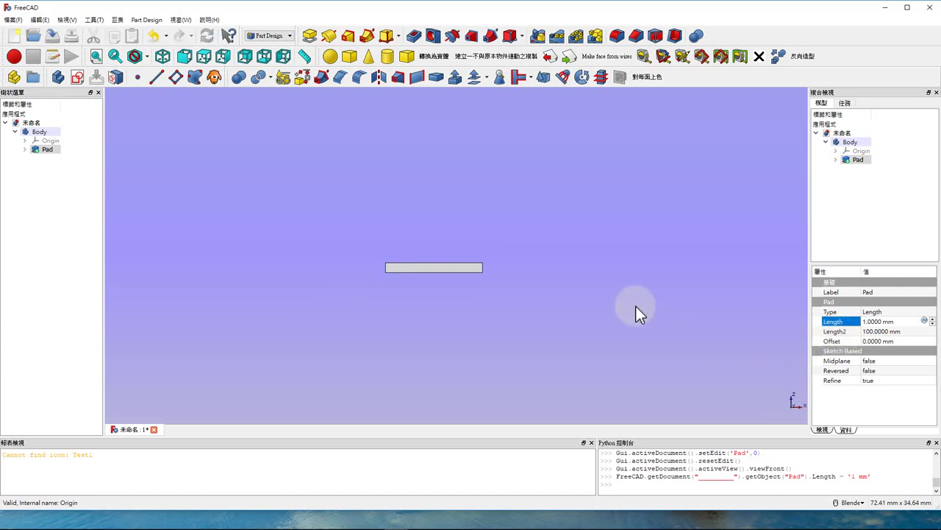
left_click(162, 56)
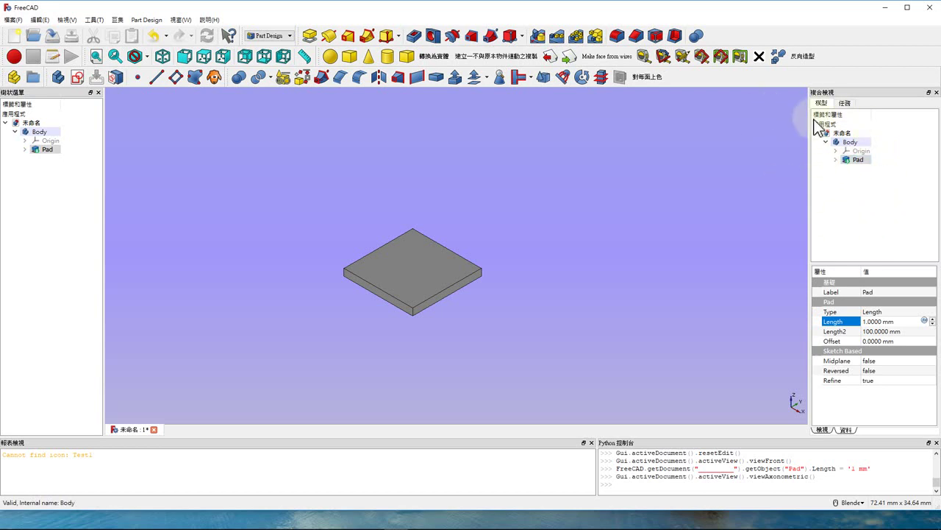
Step: Switch between the Tasks and Model tabs and zoom the 3D view
left_click(845, 103)
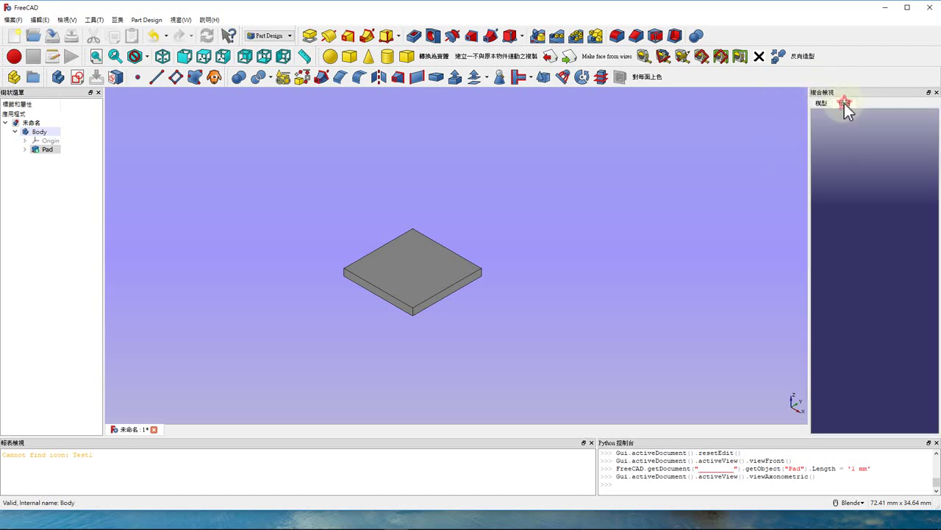
left_click(821, 103)
left_click(846, 103)
left_click(821, 104)
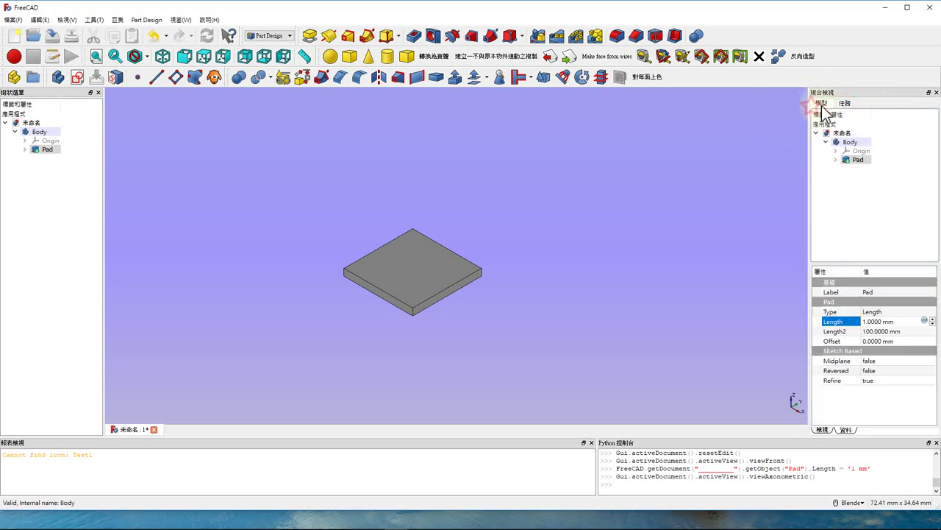
left_click(846, 105)
left_click(821, 104)
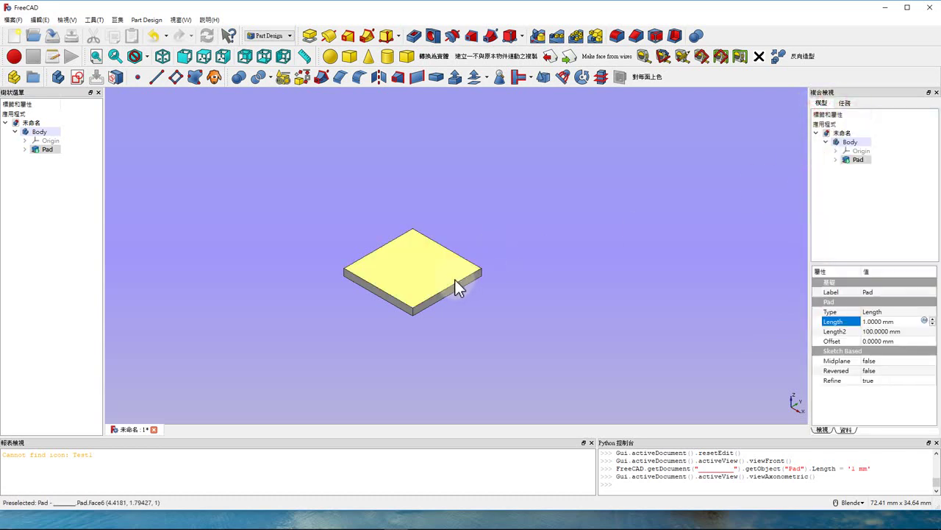
scroll(441, 291, "up", 2)
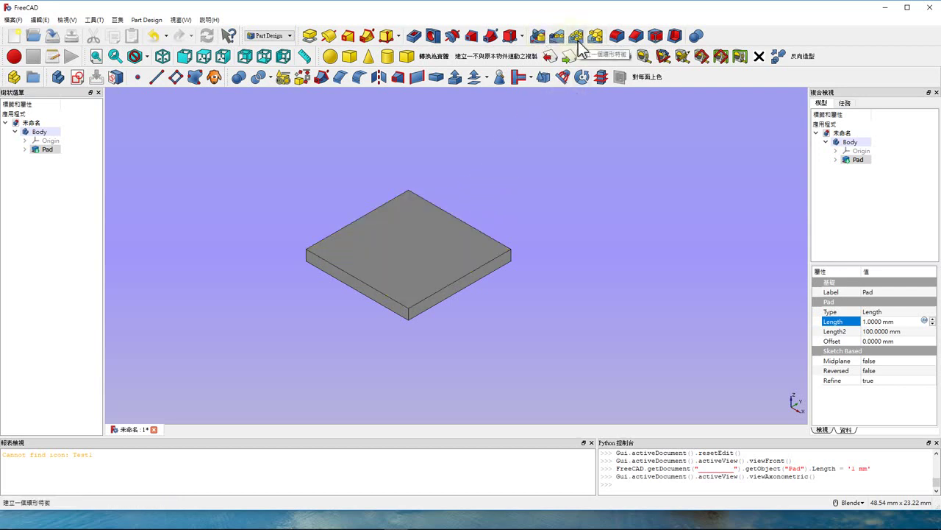
Step: Select the slab's top face and create Sketch001 on it
left_click(400, 262)
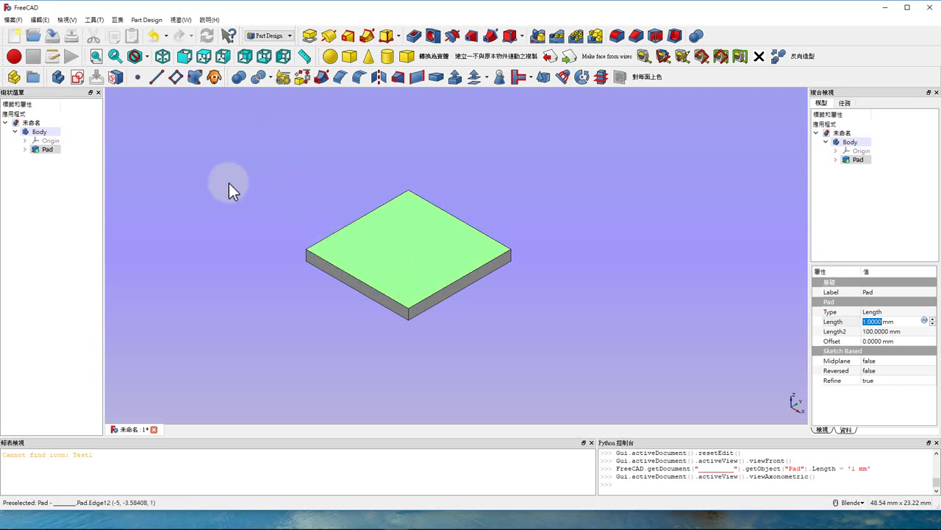
left_click(311, 201)
left_click(395, 254)
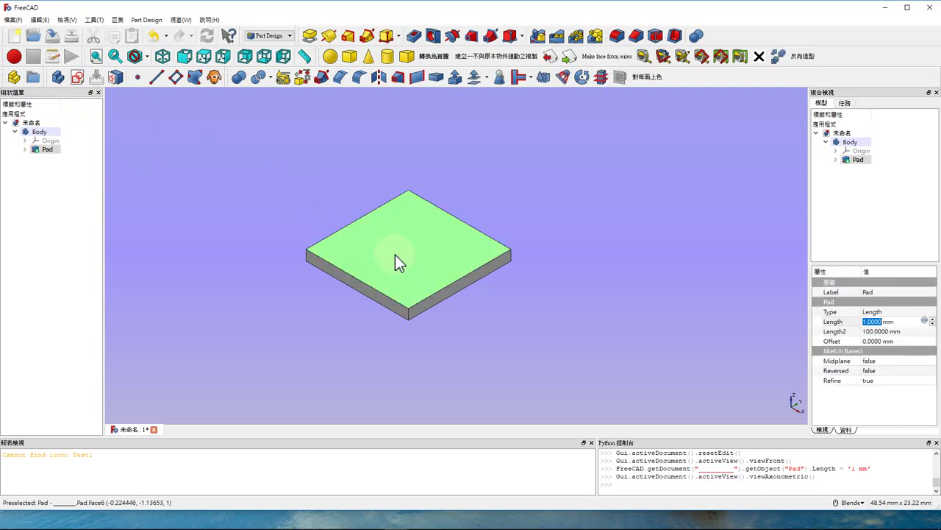
left_click(78, 77)
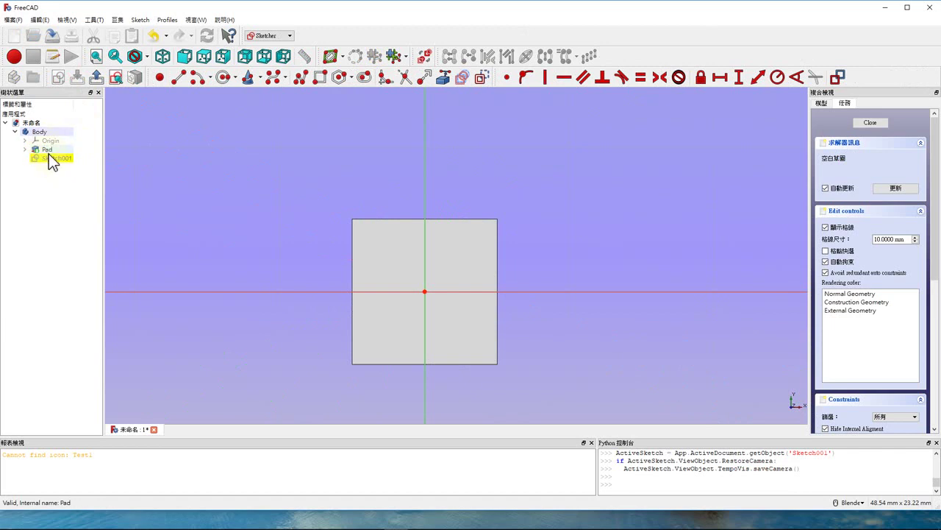
Step: Draw a small circle in the plate's upper-right quarter and select its centre
scroll(441, 326, "up", 4)
scroll(422, 303, "down", 2)
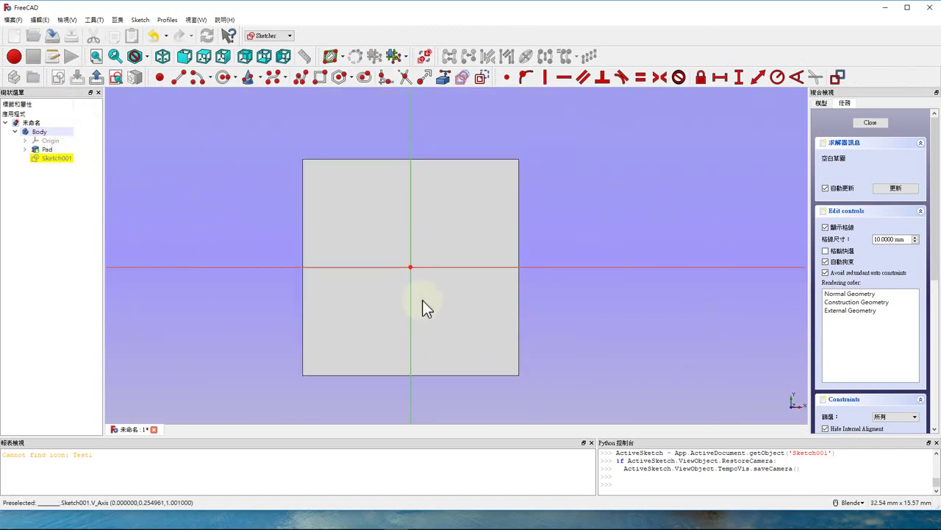
scroll(422, 301, "up", 2)
scroll(422, 302, "down", 2)
scroll(422, 300, "up", 2)
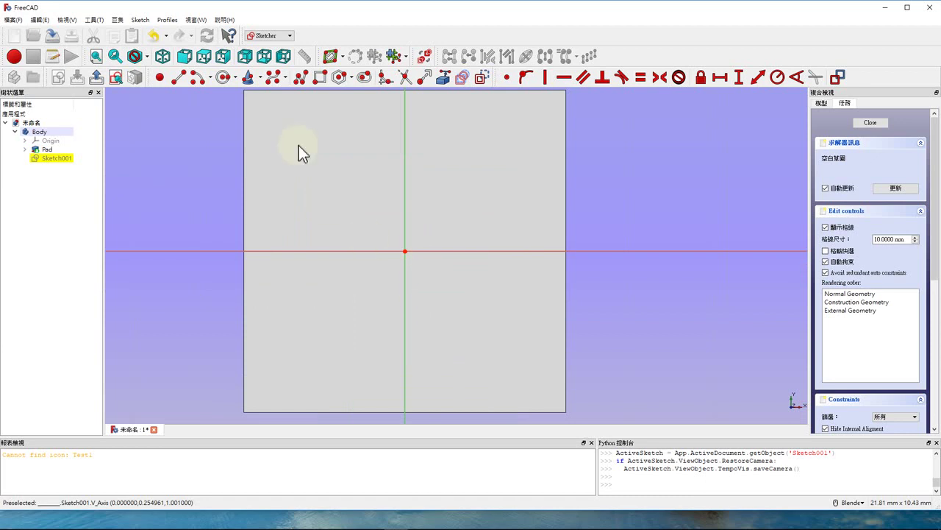
left_click(221, 81)
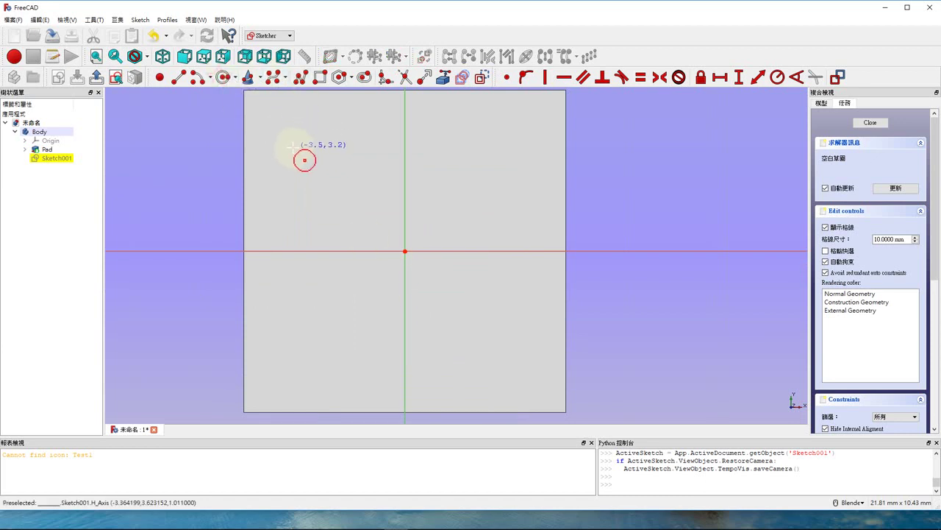
left_click(472, 154)
left_click(495, 175)
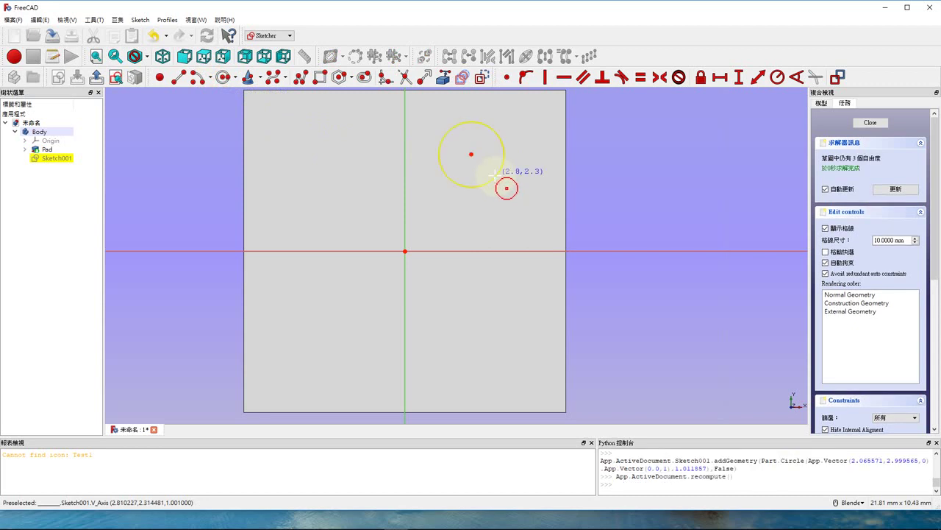
right_click(493, 176)
left_click(472, 154)
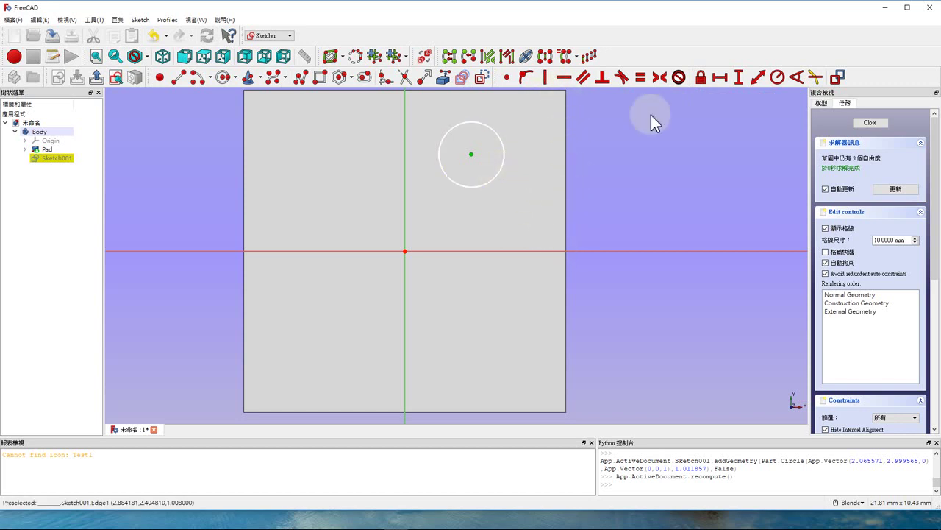
Step: Lock the circle centre with horizontal and vertical distance constraints and tidy their labels
left_click(702, 81)
scroll(390, 307, "down", 5)
scroll(368, 270, "up", 3)
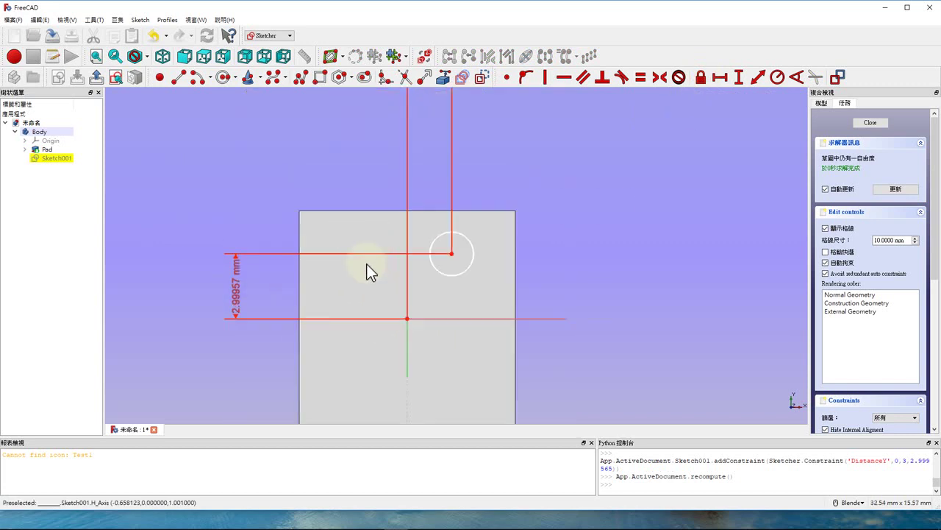
scroll(398, 200, "down", 4)
scroll(392, 162, "up", 2)
left_click_drag(390, 151, 481, 250)
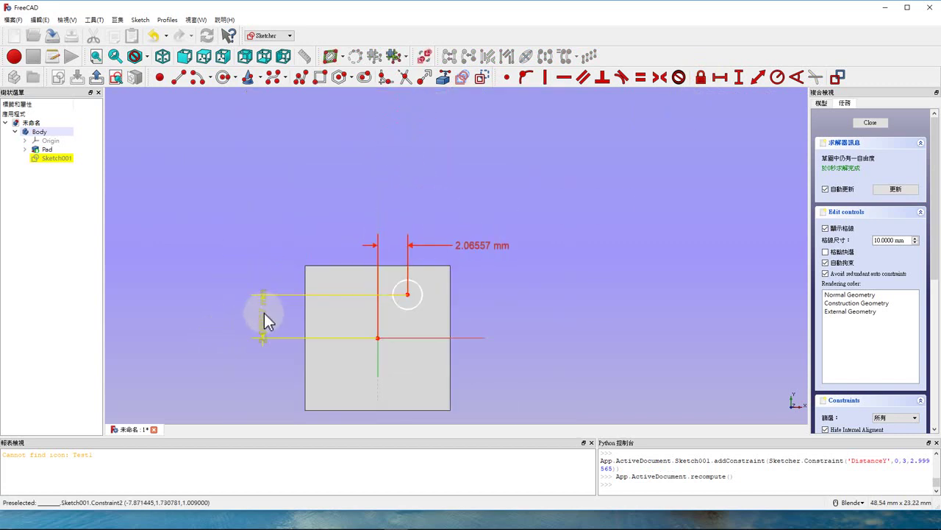
mouse_move(265, 314)
left_mouse_down()
mouse_move(542, 256)
mouse_move(490, 228)
left_mouse_up()
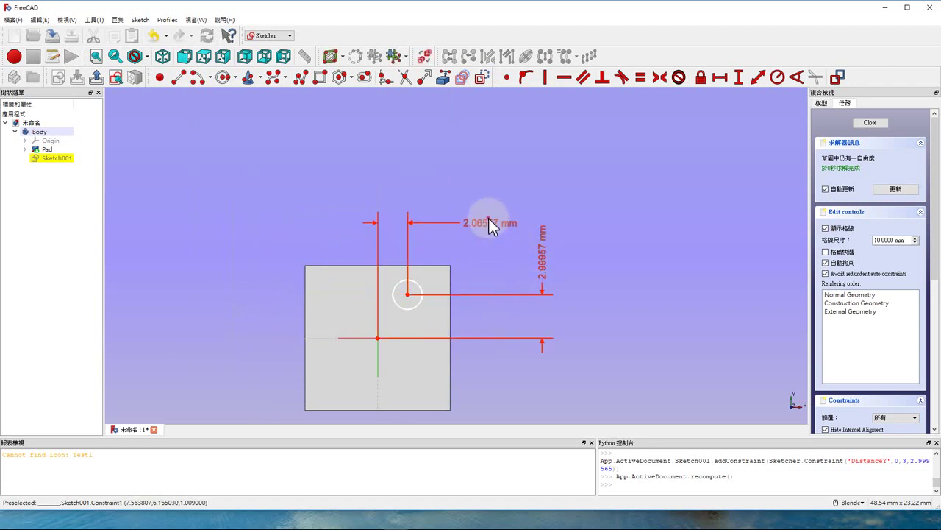
Step: Set the circle centre's horizontal and vertical offsets to 2.5 mm each
left_click(497, 225)
double_click(495, 224)
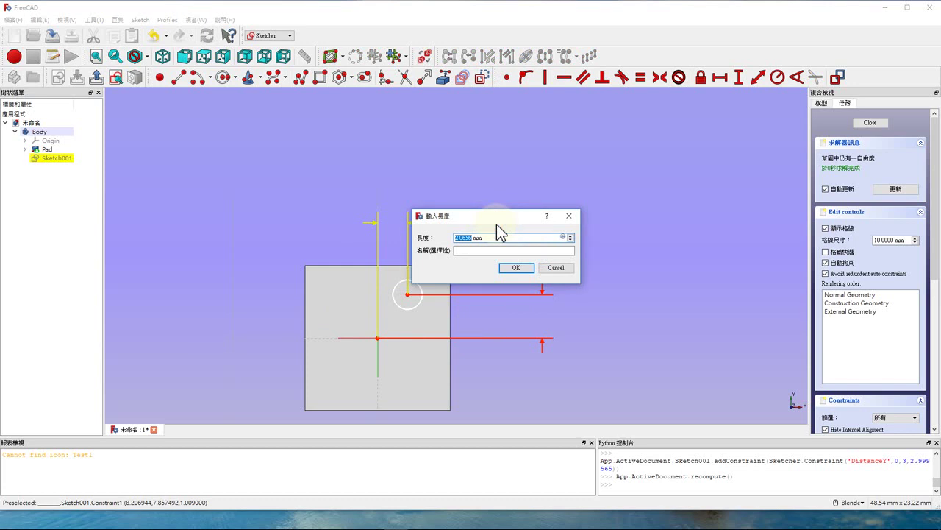
type("2.5")
key("Return")
double_click(548, 261)
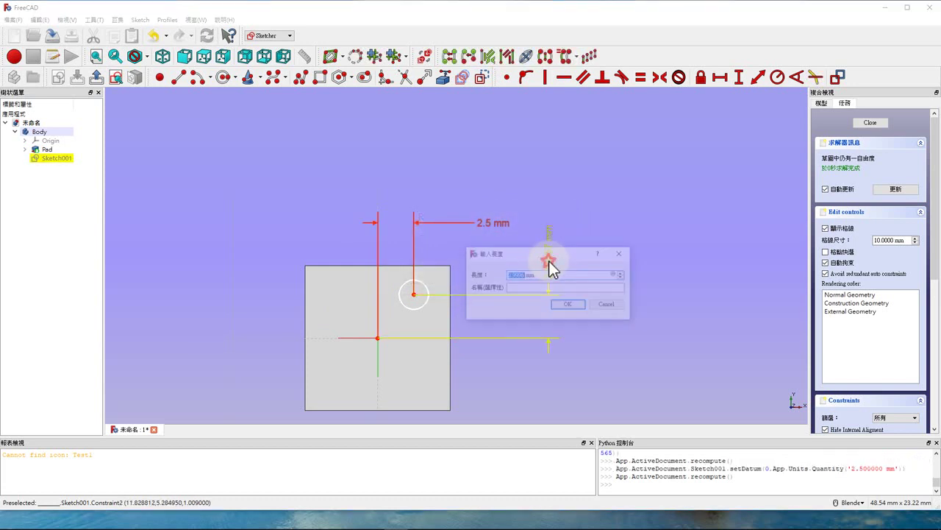
type("2.5")
key("Return")
Step: Constrain the circle's radius to 2 mm
scroll(435, 323, "up", 2)
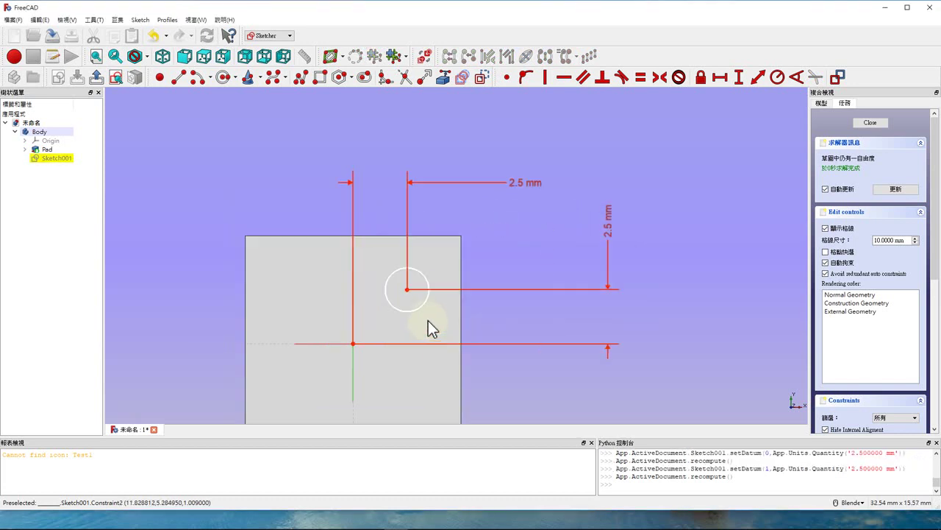
scroll(428, 301, "down", 3)
scroll(431, 309, "up", 5)
scroll(441, 302, "down", 4)
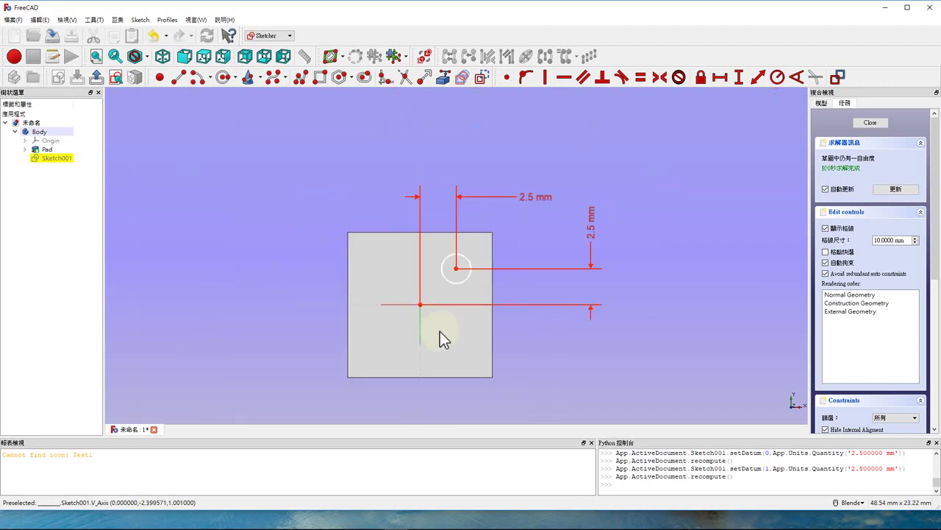
scroll(445, 317, "up", 2)
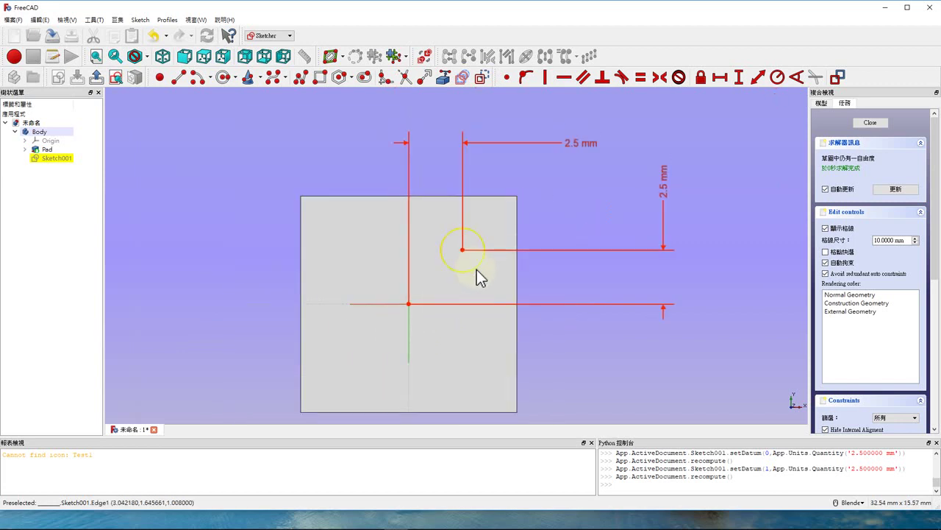
left_click(476, 269)
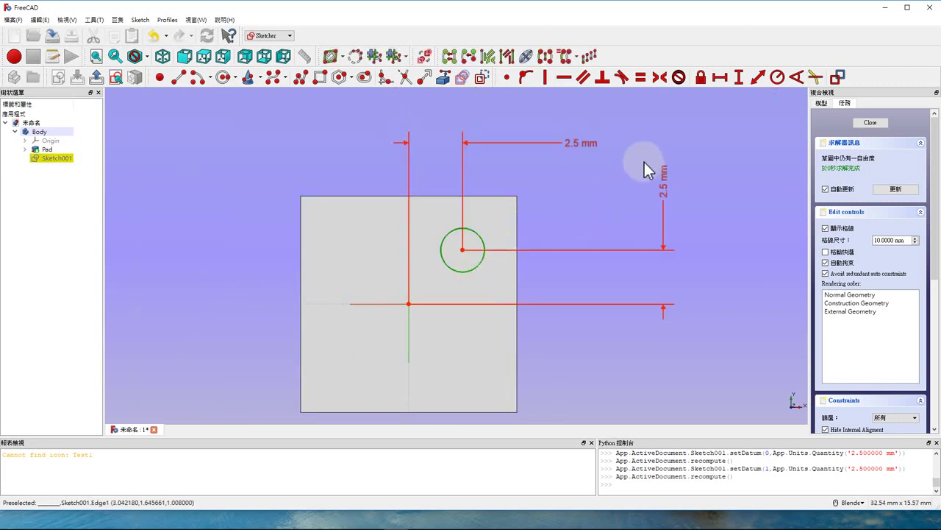
left_click(780, 81)
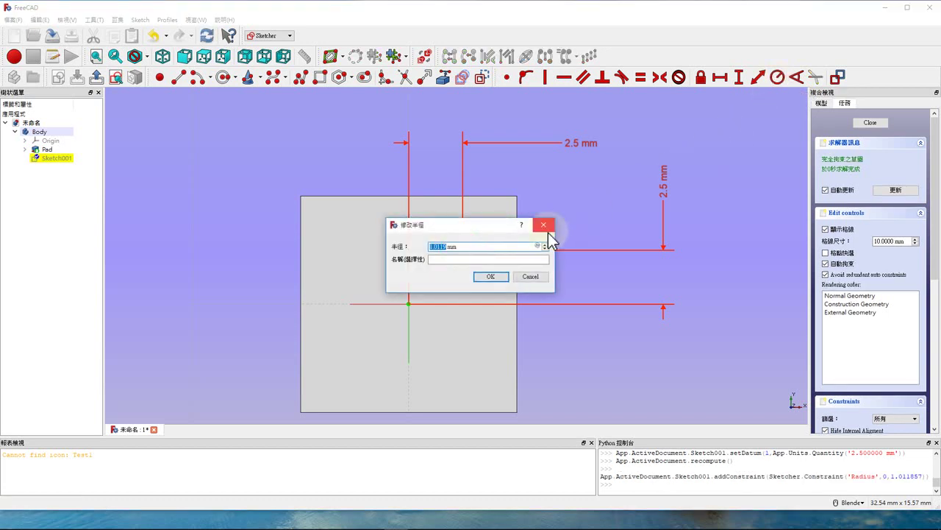
key("Return")
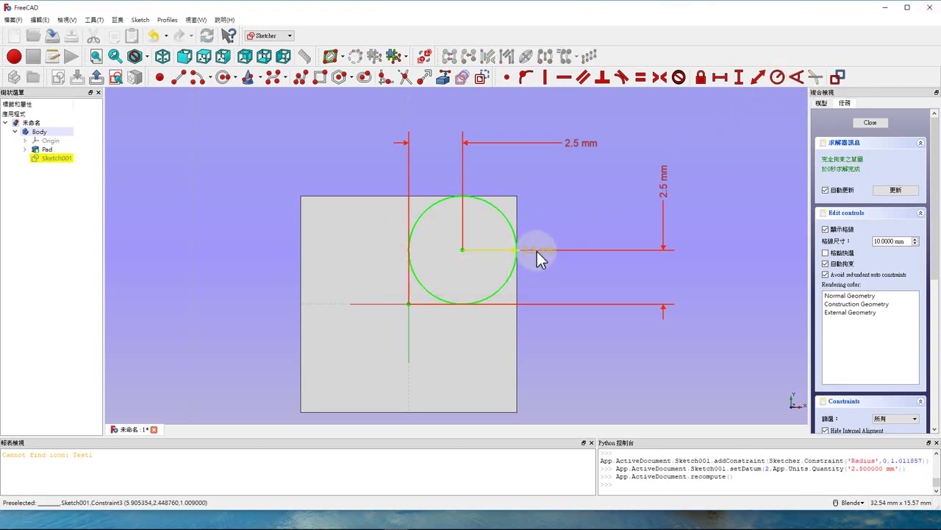
double_click(537, 256)
type("2")
key("Return")
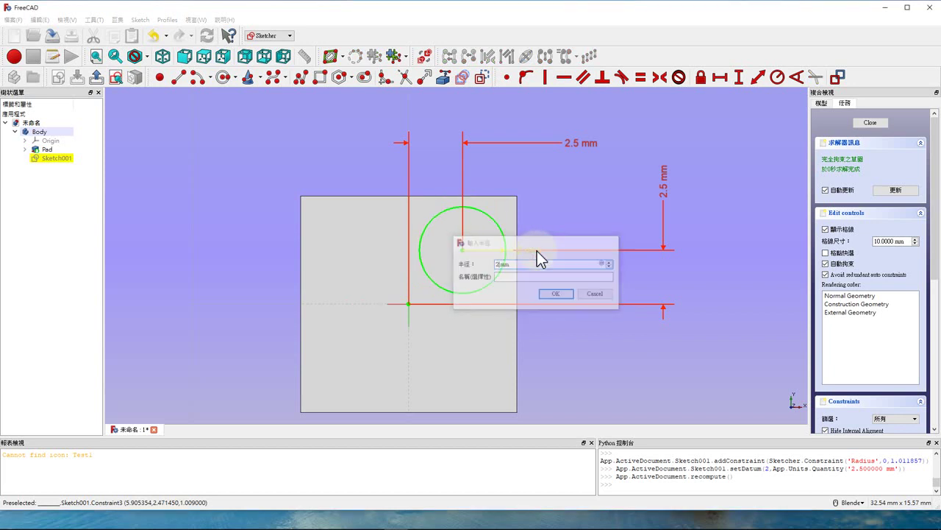
Step: Move the 2 mm radius label up and to the right
left_click_drag(538, 256, 570, 213)
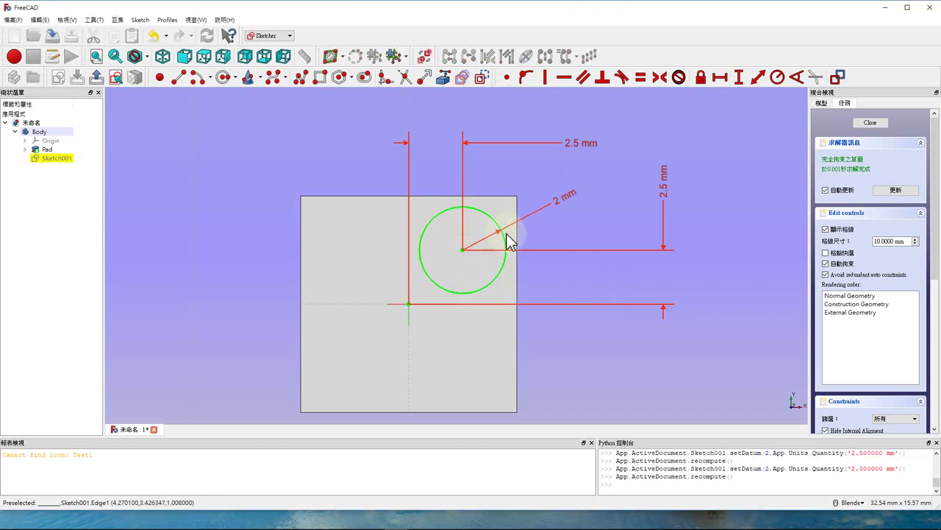
scroll(567, 195, "down", 2)
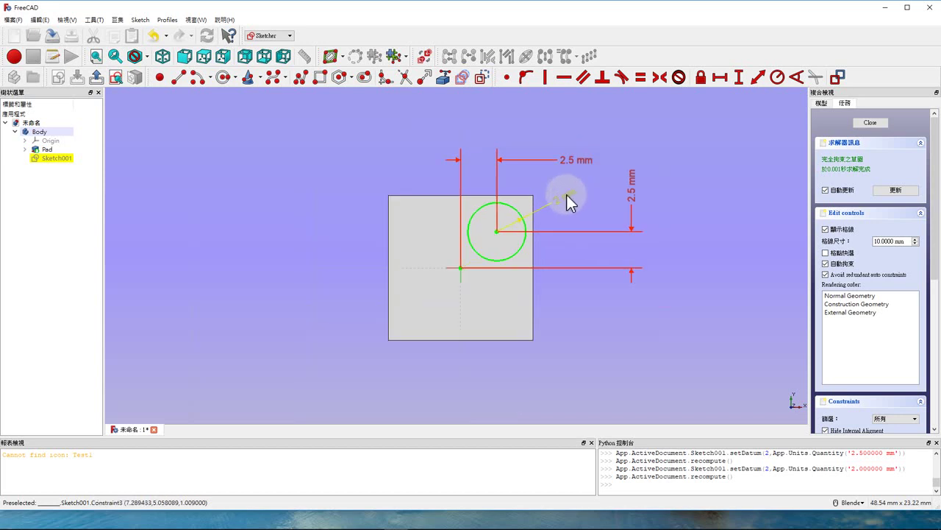
scroll(522, 257, "up", 2)
scroll(557, 228, "down", 2)
scroll(478, 250, "up", 2)
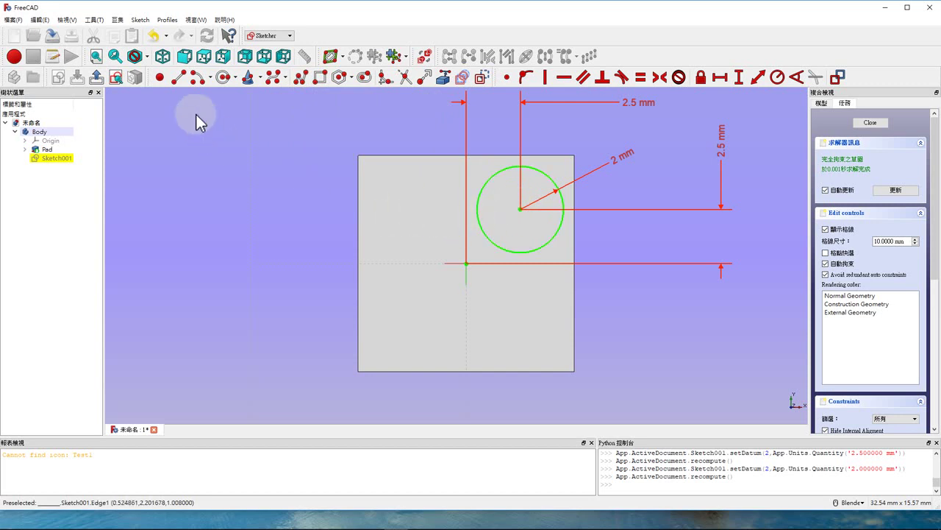
Step: Draw circles in the top-left, bottom-left and bottom-right quadrants and drag them into position
left_click(223, 77)
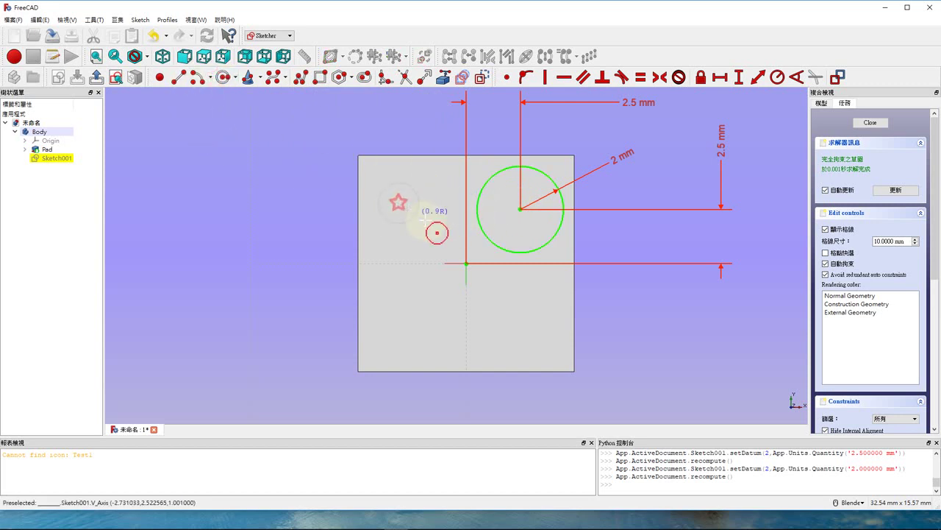
left_click(428, 211)
left_click(388, 288)
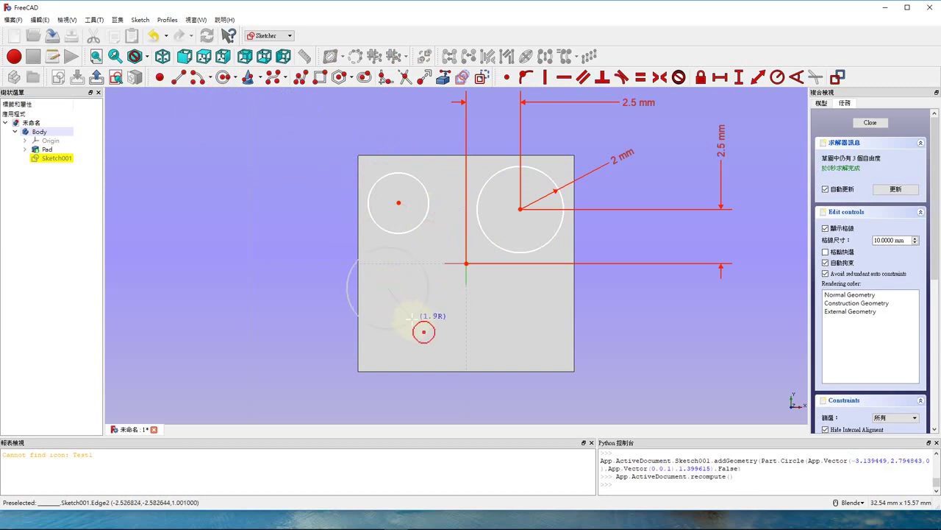
left_click(407, 309)
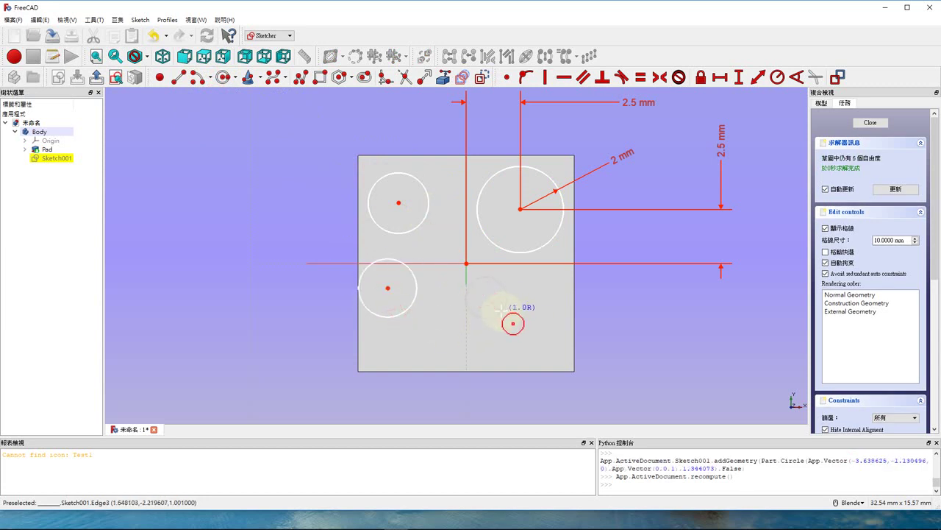
left_click(506, 319)
right_click(504, 316)
left_click_drag(486, 298, 517, 309)
left_click_drag(389, 287, 405, 308)
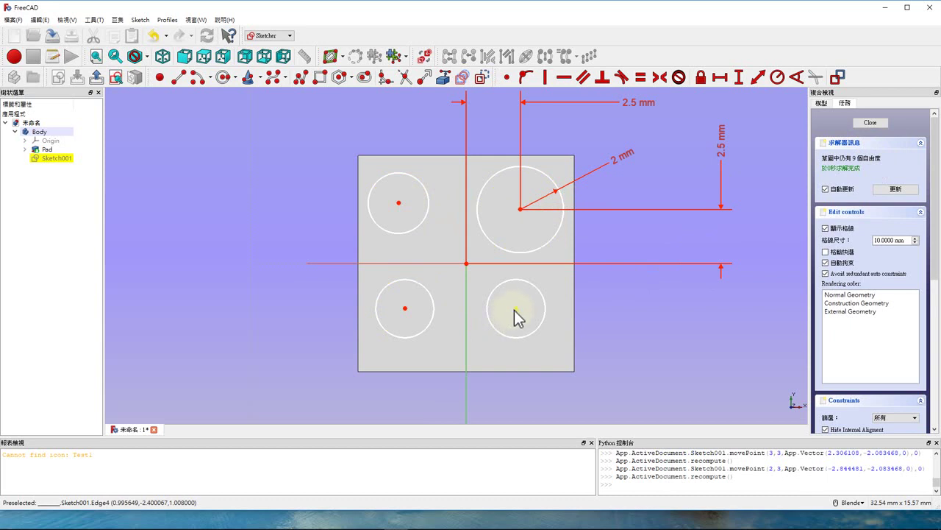
left_click_drag(515, 310, 521, 322)
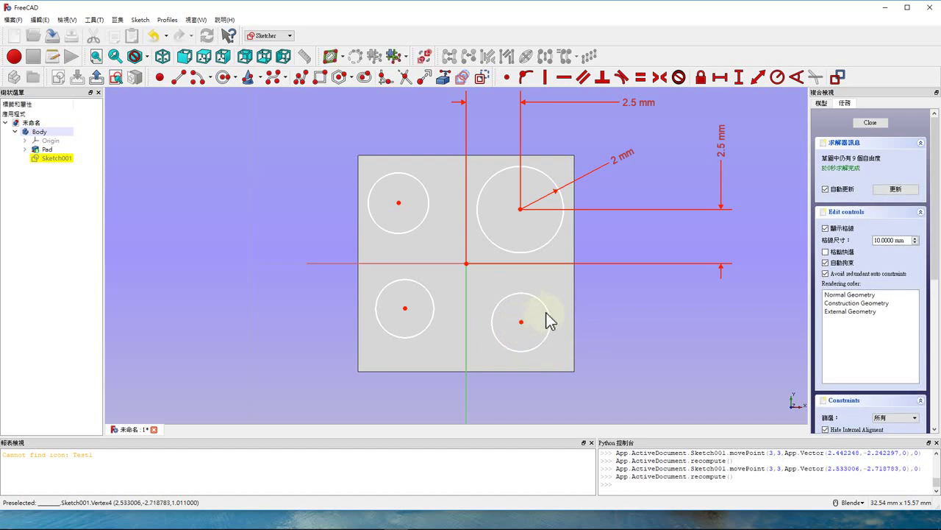
Step: Make all four circles equal in size
left_click(424, 219)
left_click(433, 301)
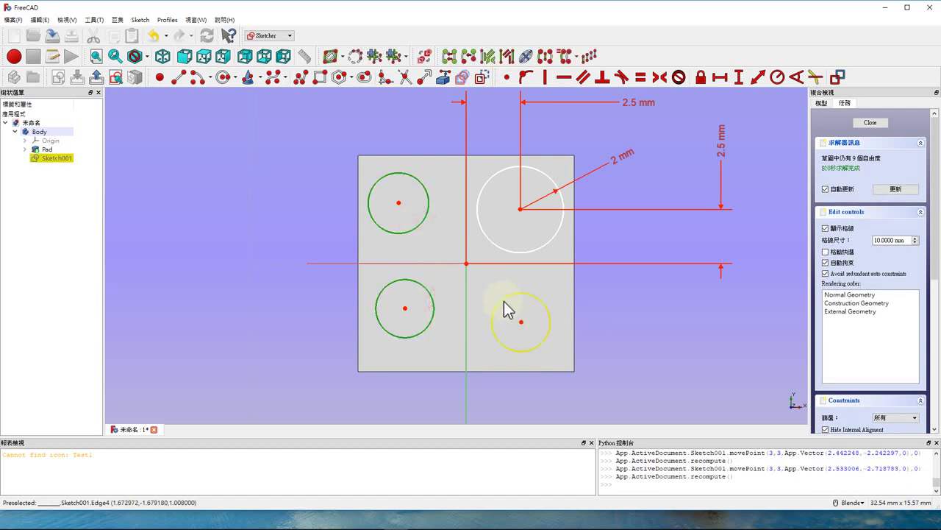
left_click(504, 301)
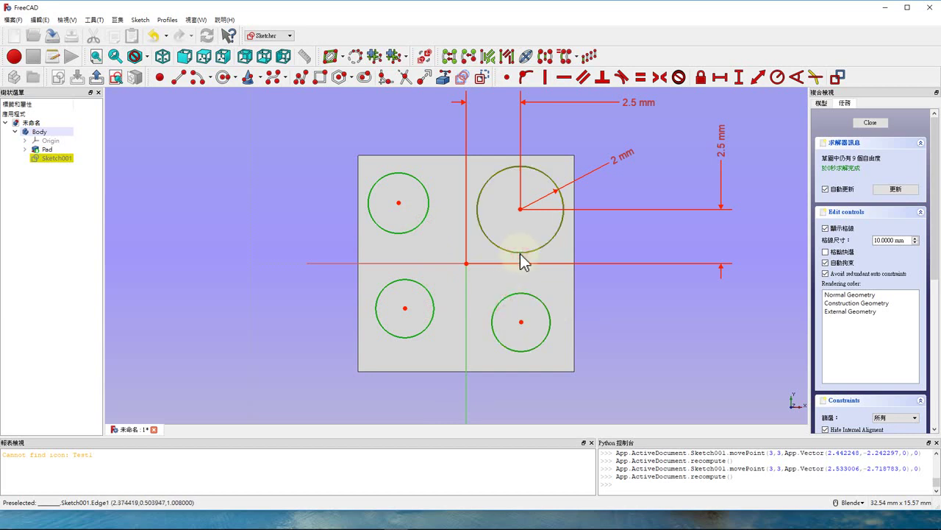
left_click(520, 253)
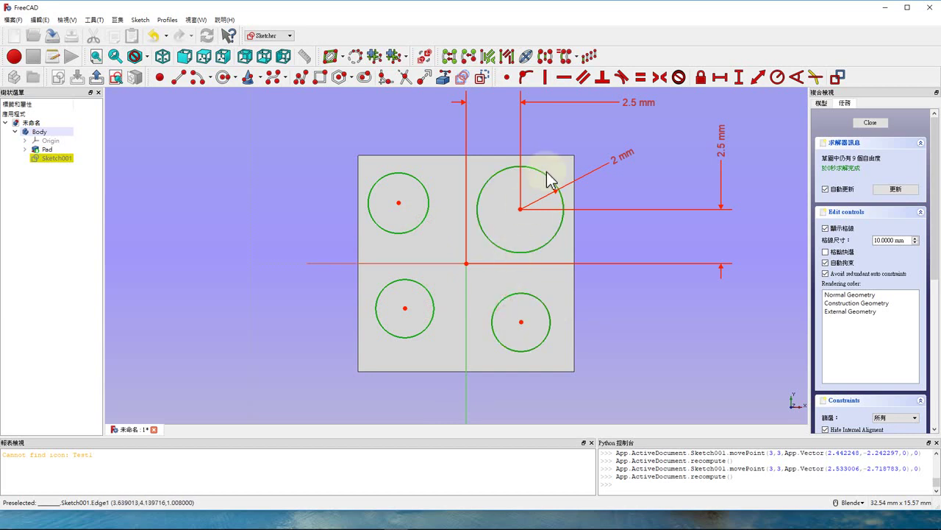
left_click(640, 81)
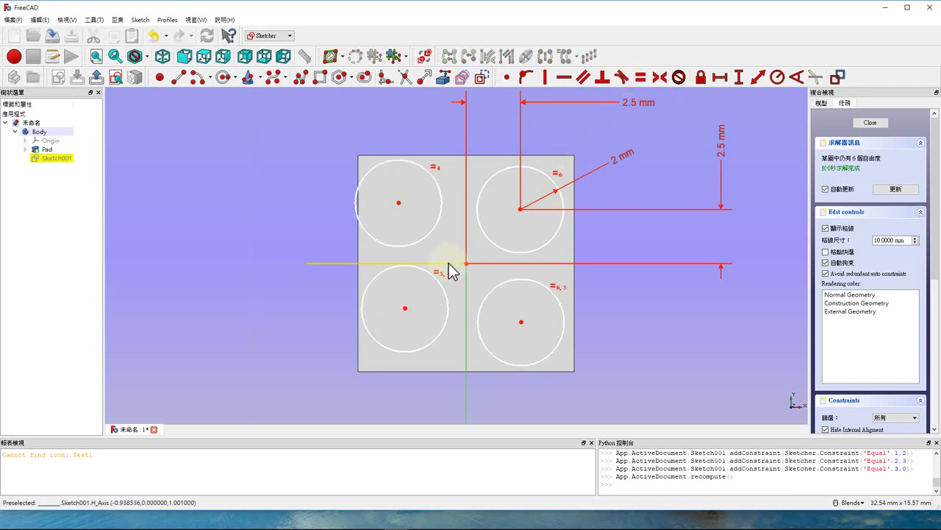
Step: Make the top two circle centres symmetric and check the top-left circle is locked
left_click(398, 203)
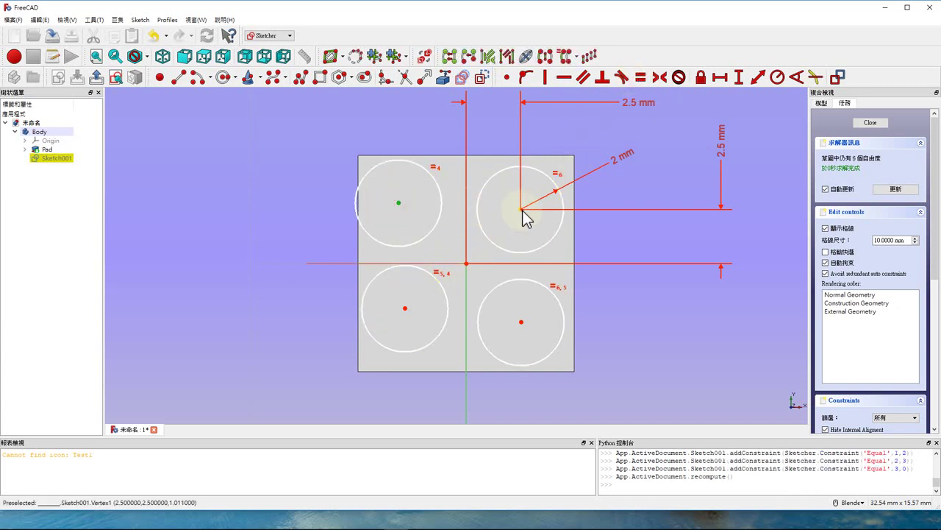
left_click(520, 209)
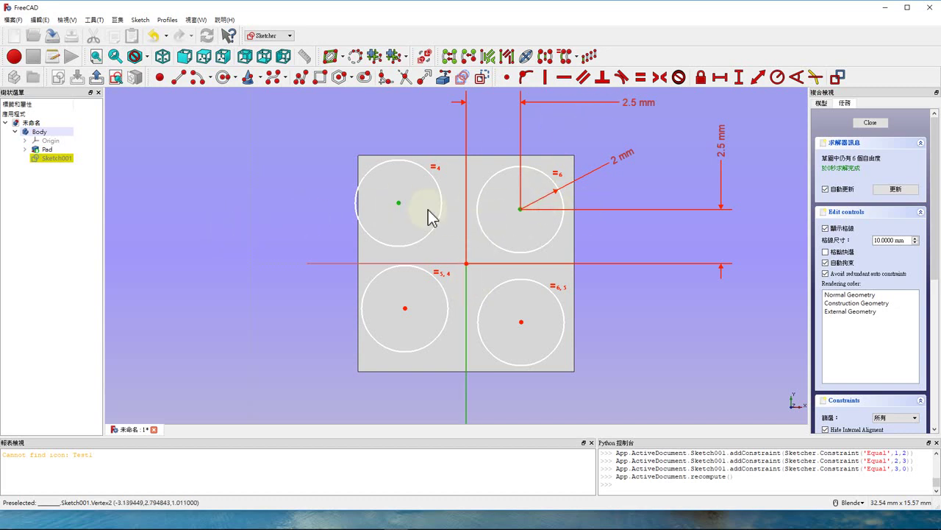
left_click(658, 77)
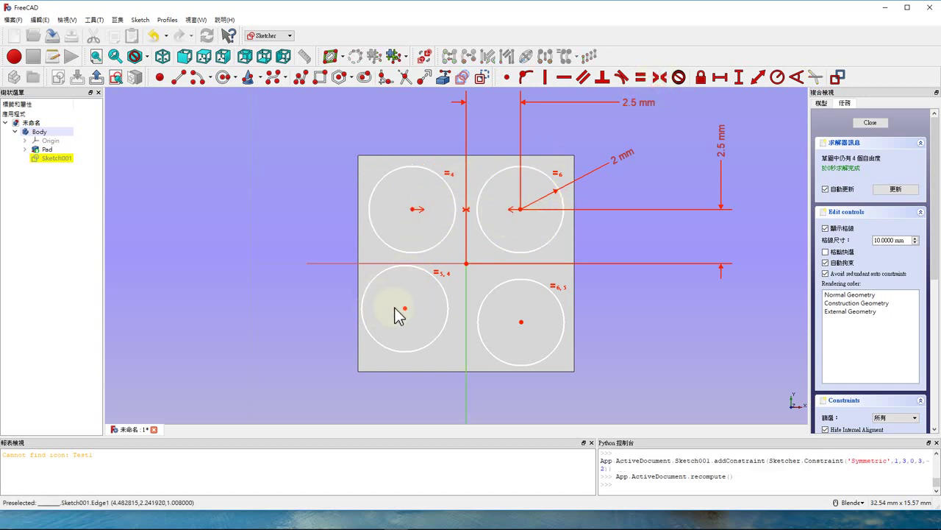
left_click(413, 210)
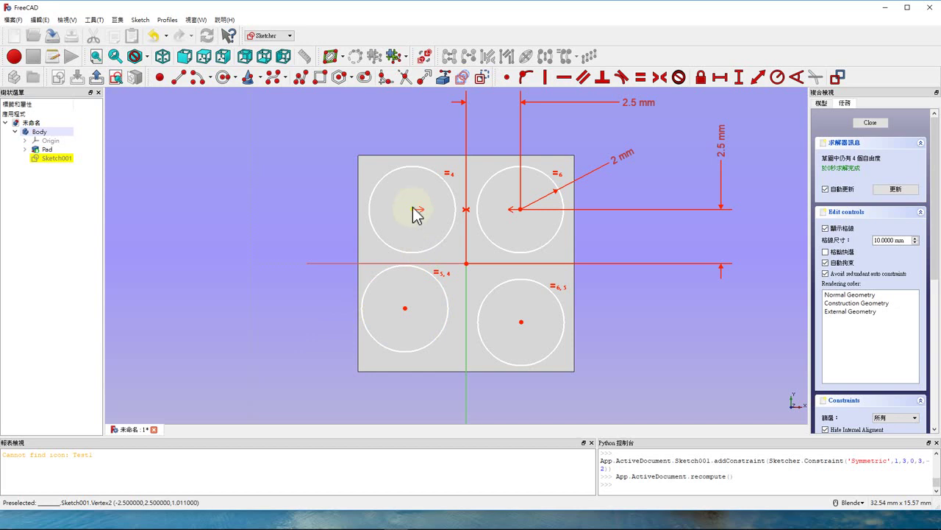
left_click_drag(414, 211, 417, 214)
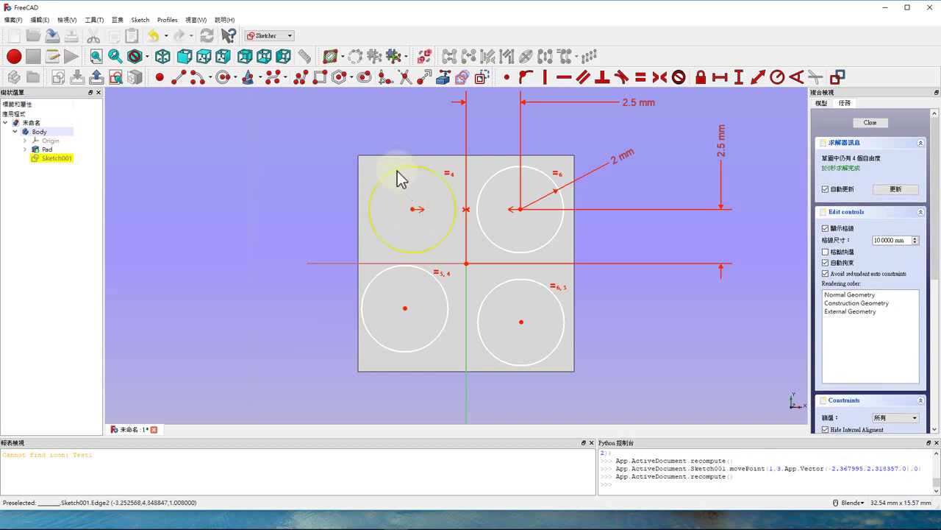
left_click_drag(397, 174, 379, 137)
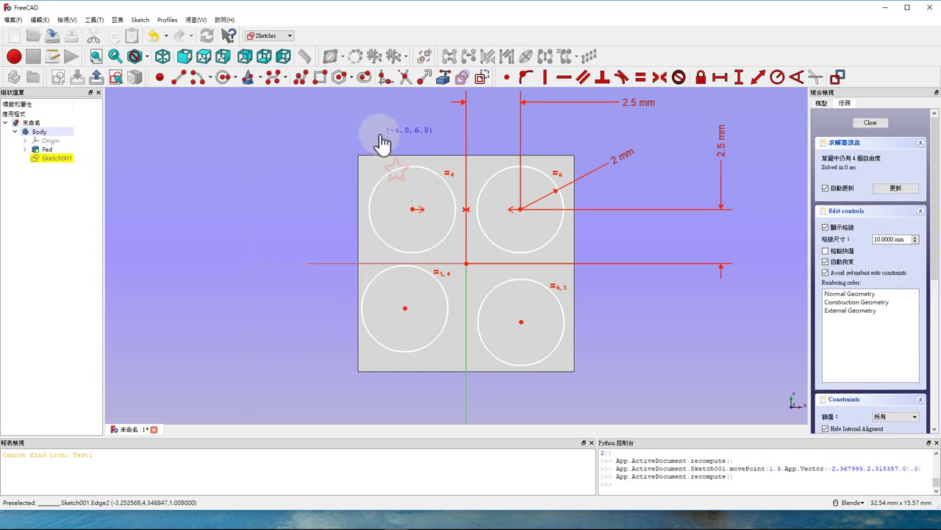
Step: Make the right-hand circle centres symmetric about the horizontal axis
left_click(524, 327)
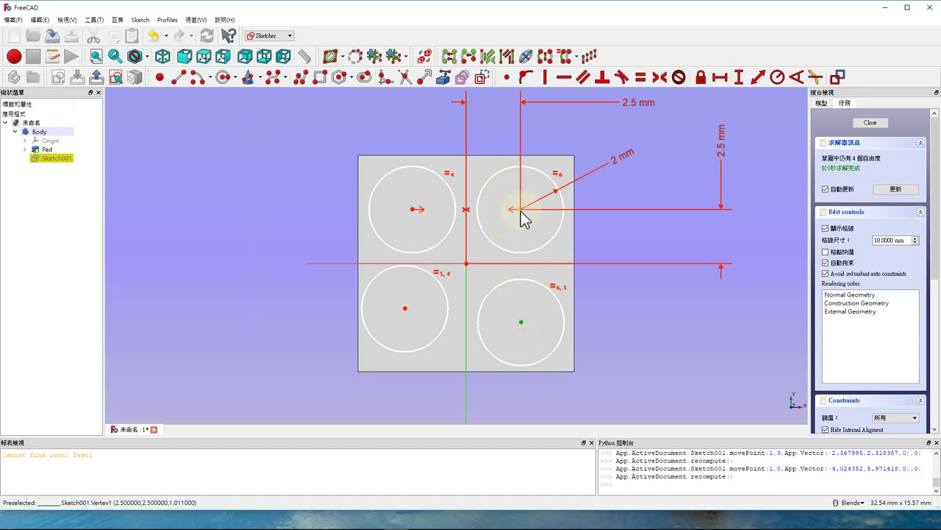
left_click(520, 211)
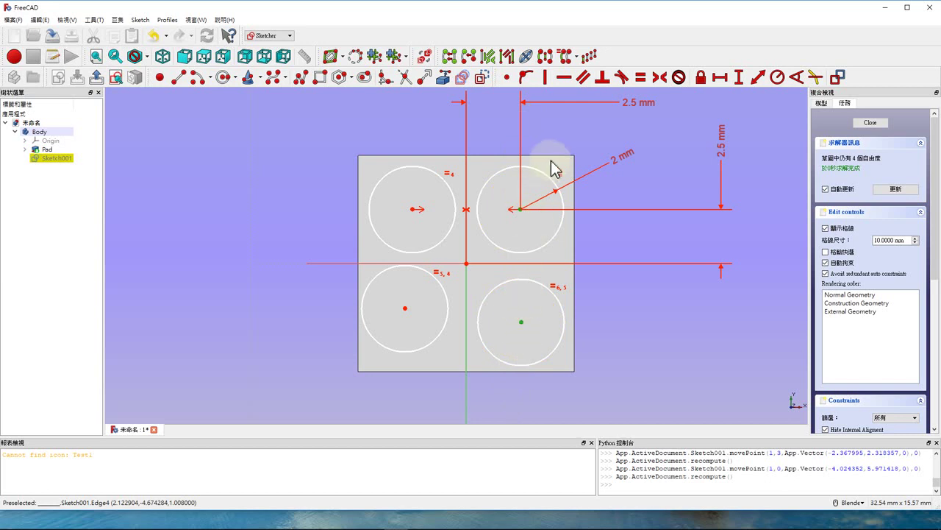
left_click(659, 77)
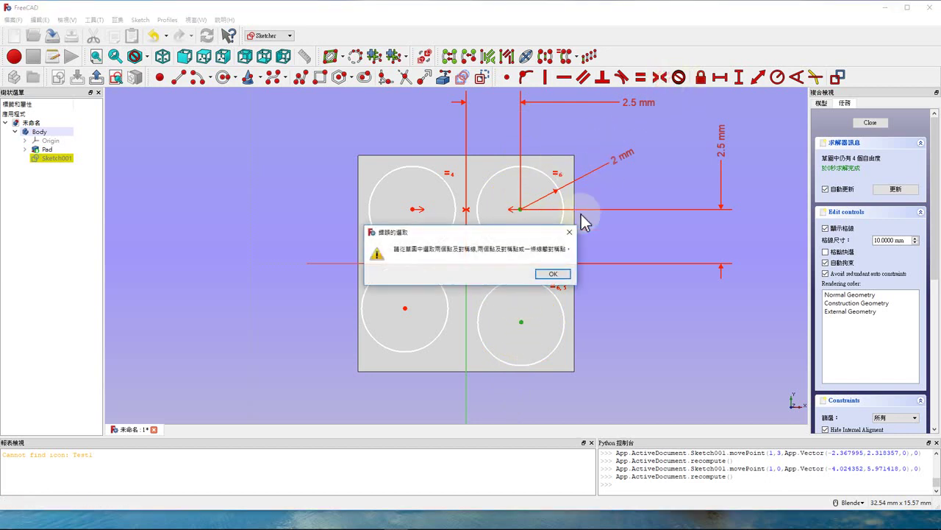
left_click(553, 274)
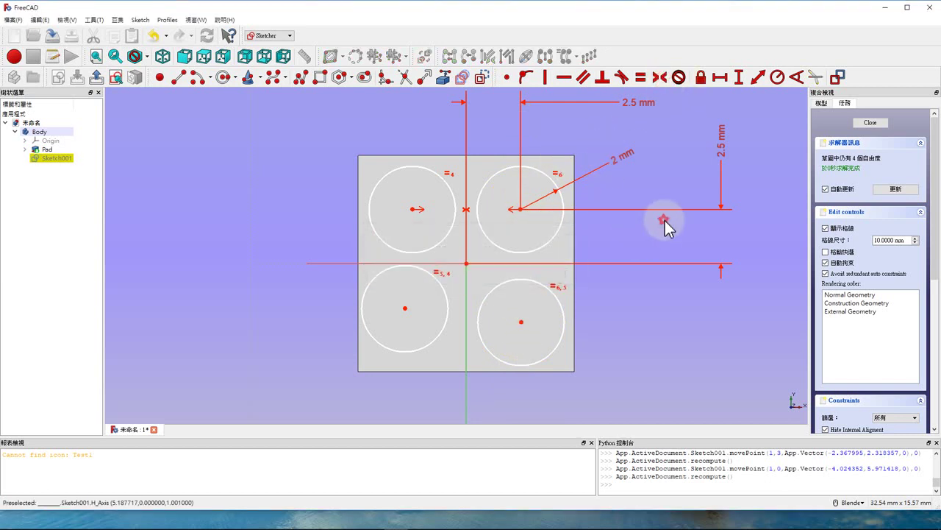
left_click(521, 210)
left_click(520, 322)
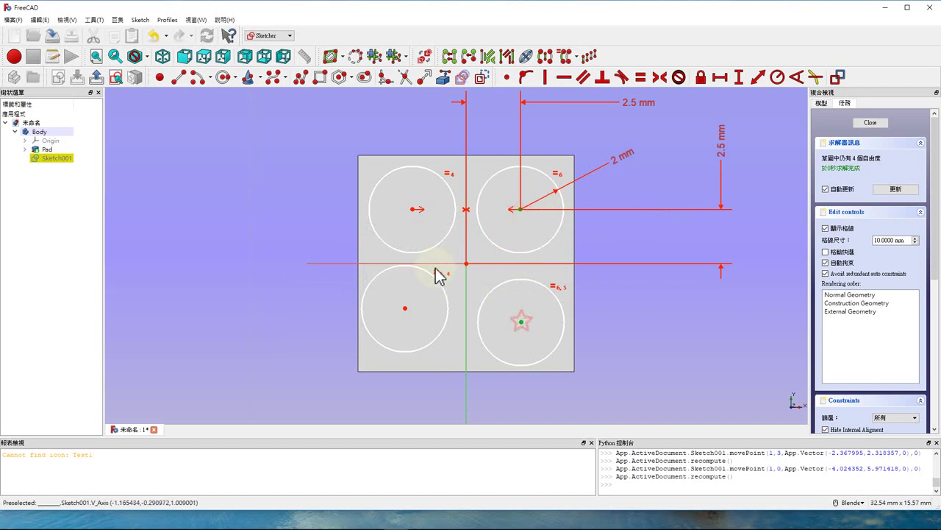
left_click(374, 263)
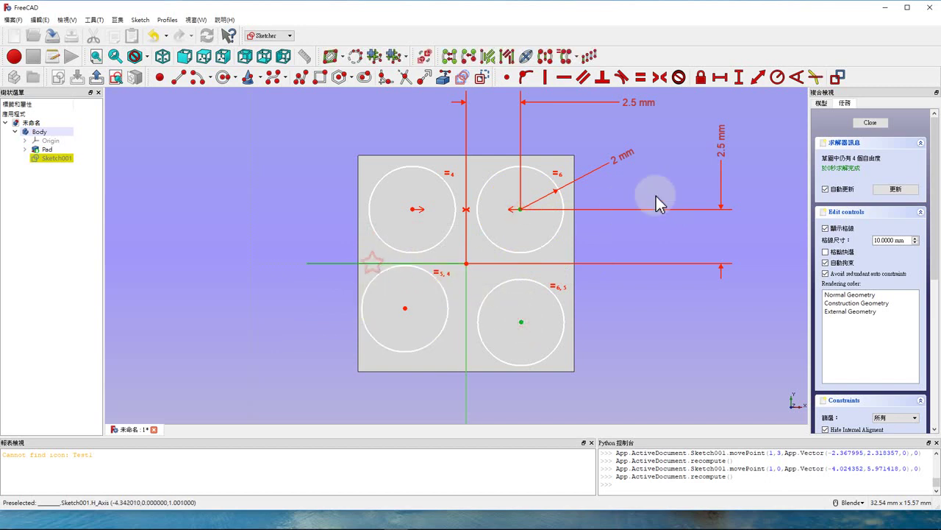
left_click(660, 78)
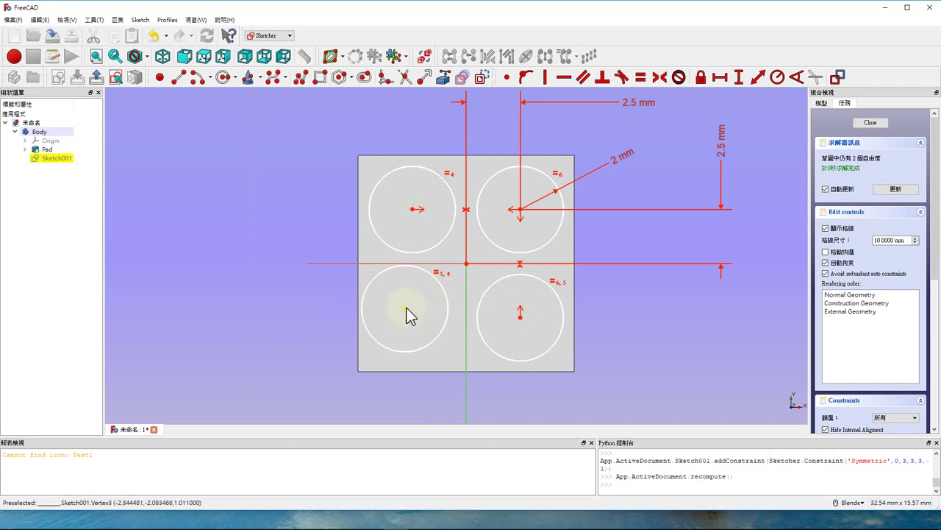
Step: Make the left-hand circle centres symmetric about the horizontal axis
mouse_move(407, 314)
left_mouse_down()
mouse_move(425, 329)
mouse_move(429, 321)
mouse_move(409, 314)
left_mouse_up()
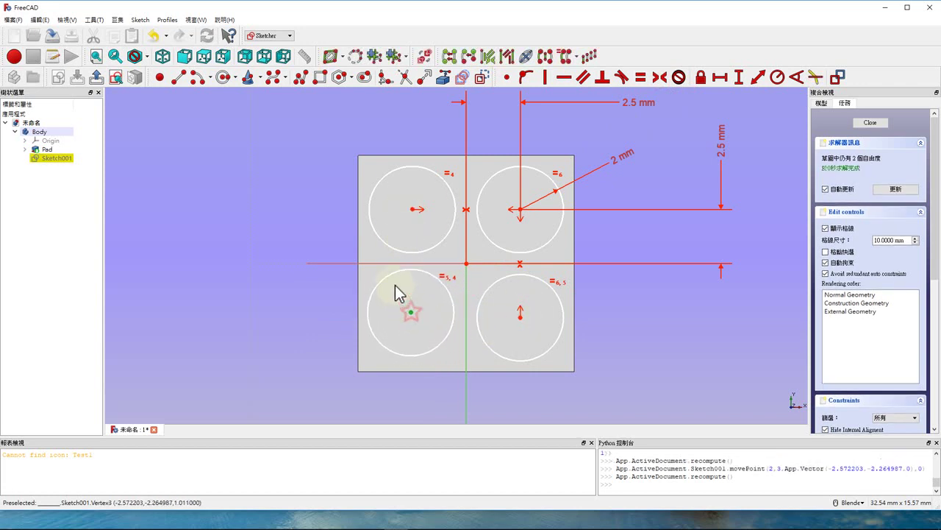
left_click(413, 210)
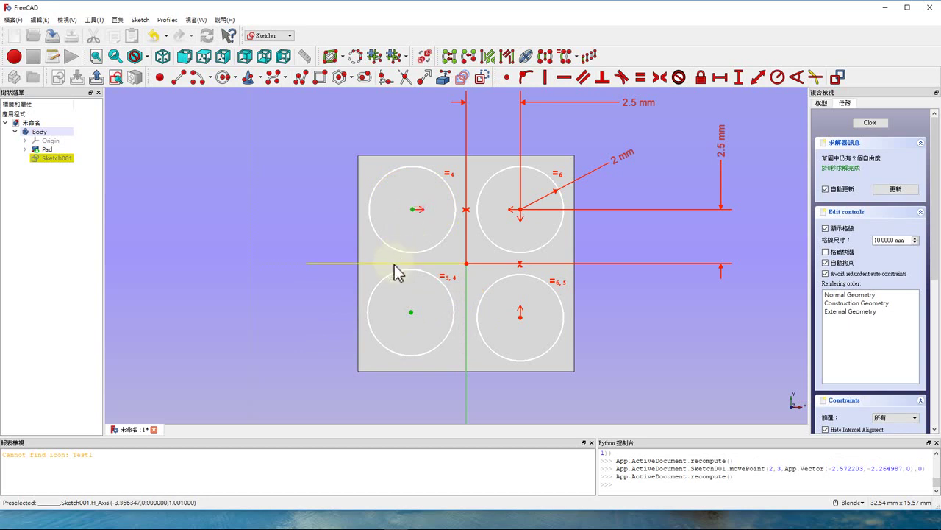
left_click(395, 264)
left_click(660, 77)
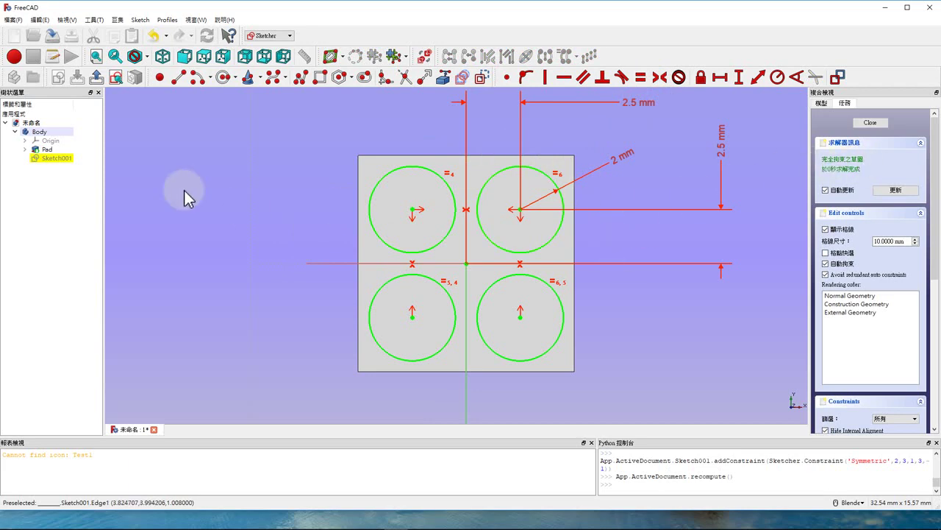
Step: Close Sketch001 and pocket its four circles with depth type Through all
left_click(93, 81)
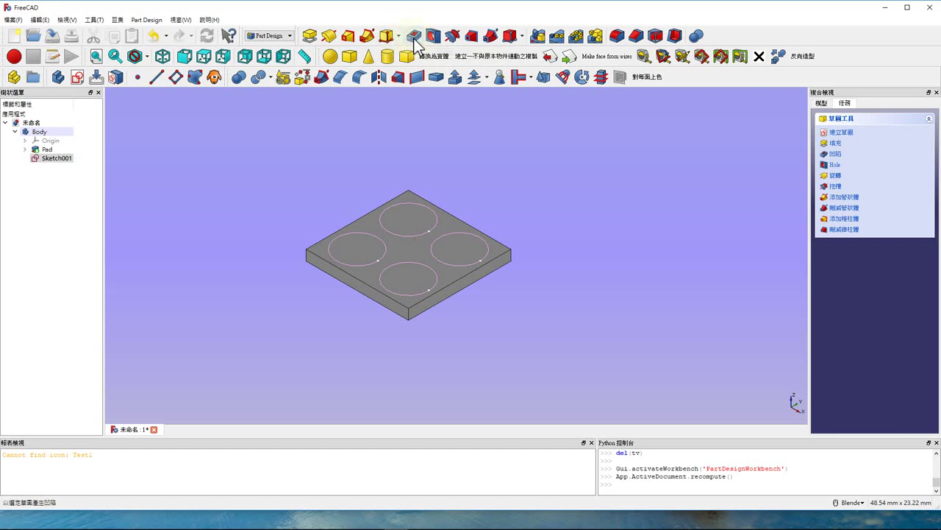
left_click(414, 36)
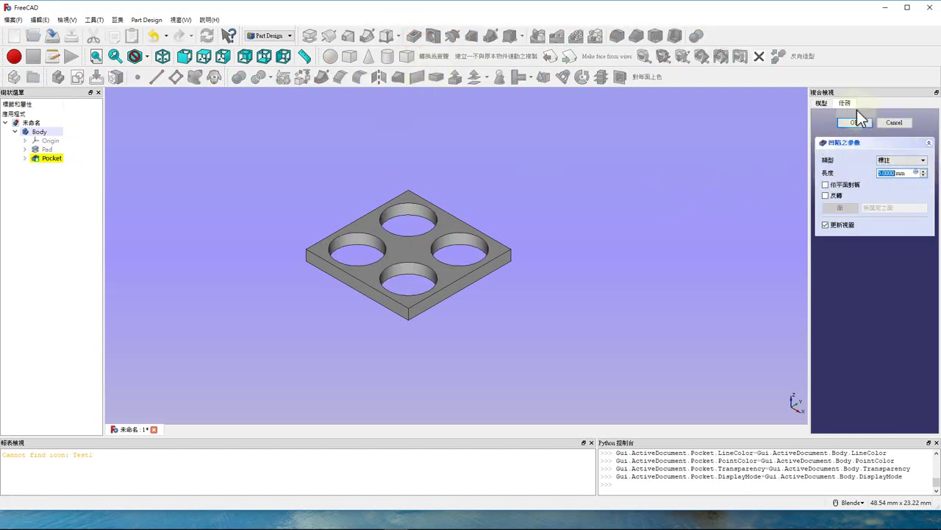
left_click(821, 103)
left_click(845, 104)
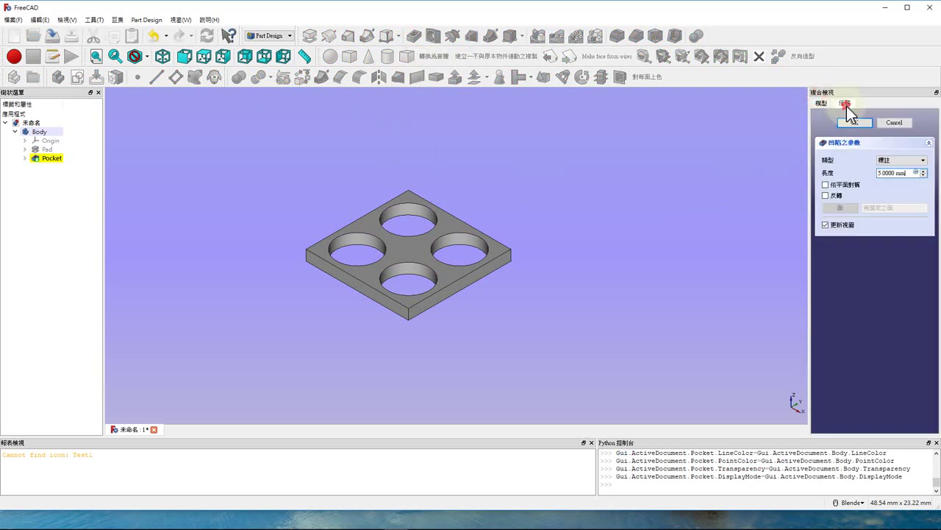
left_click(890, 159)
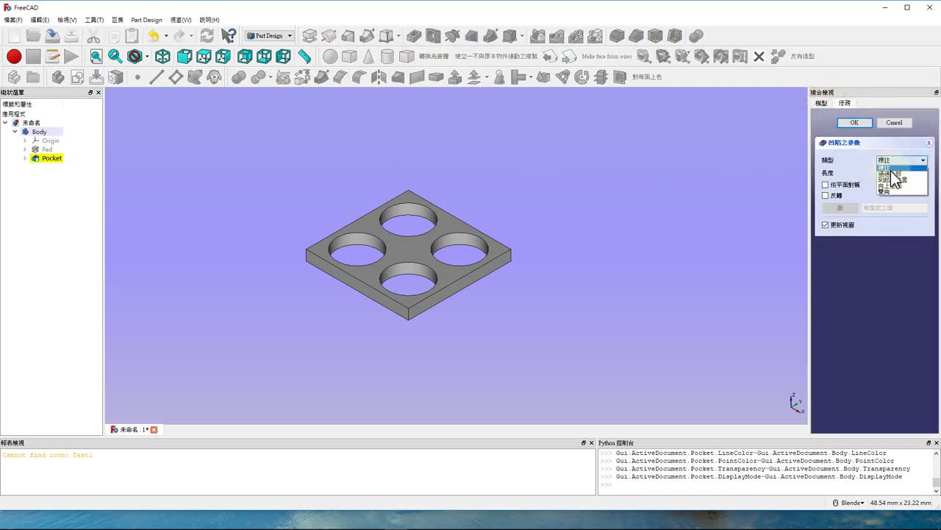
left_click(891, 169)
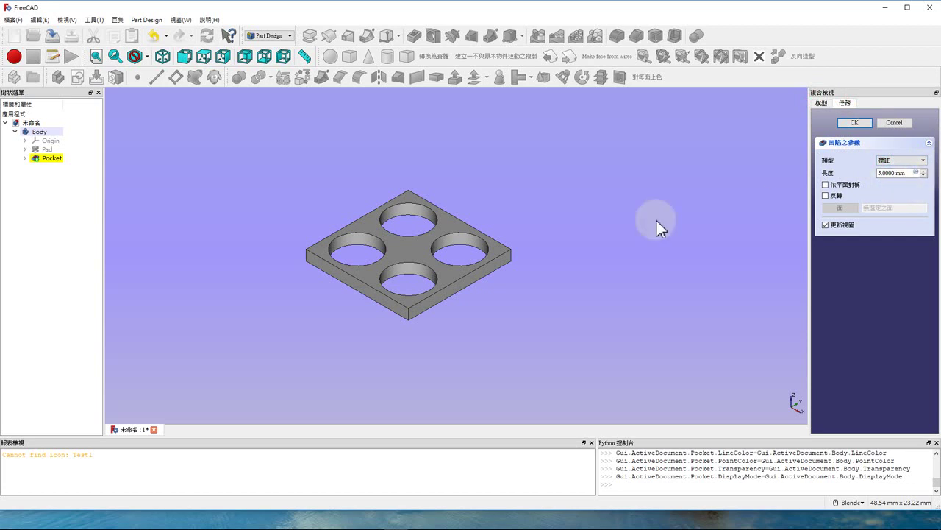
left_click(887, 164)
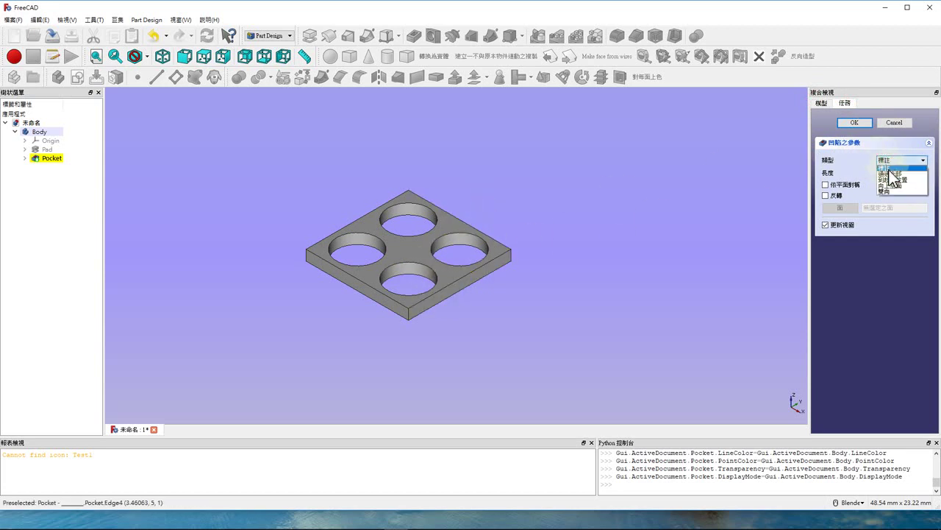
left_click(890, 174)
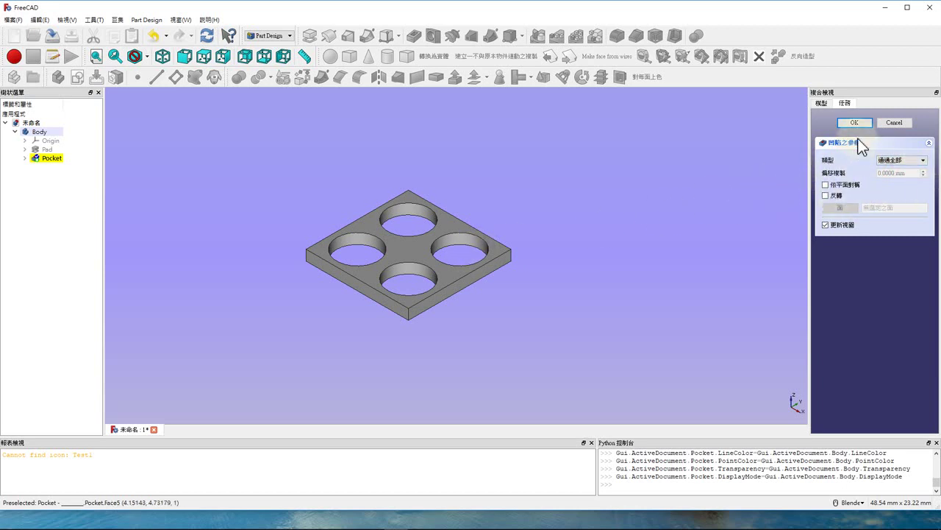
left_click(527, 250)
left_click(855, 123)
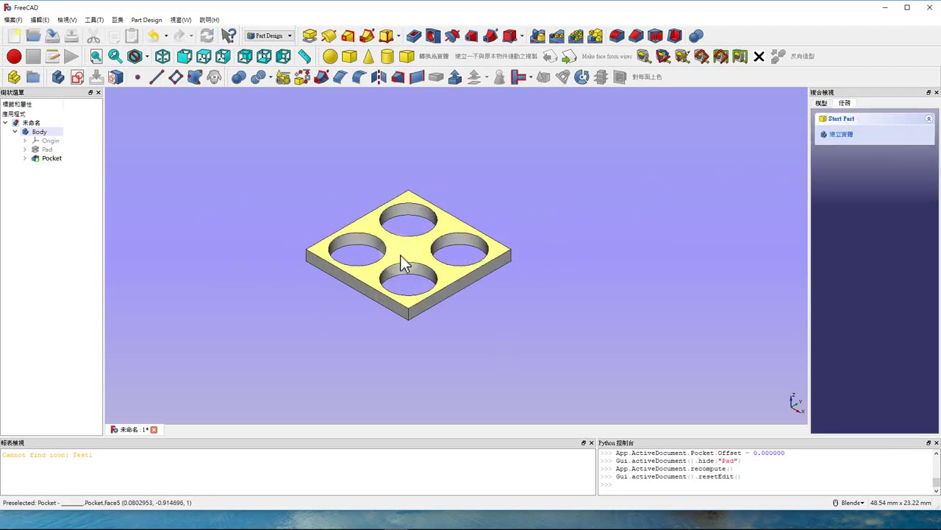
Step: Change the Pad's Length property to 10 mm and view the taller block
left_click(822, 103)
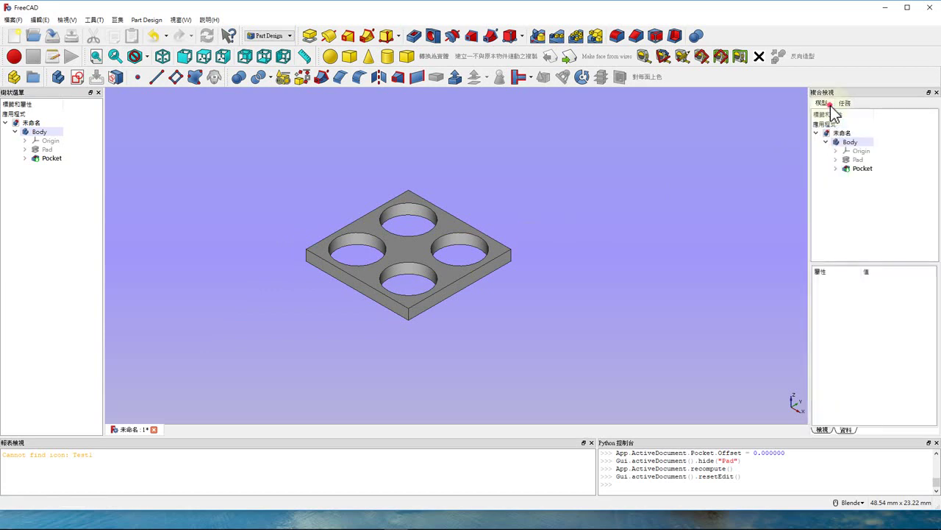
left_click(857, 159)
left_click(875, 321)
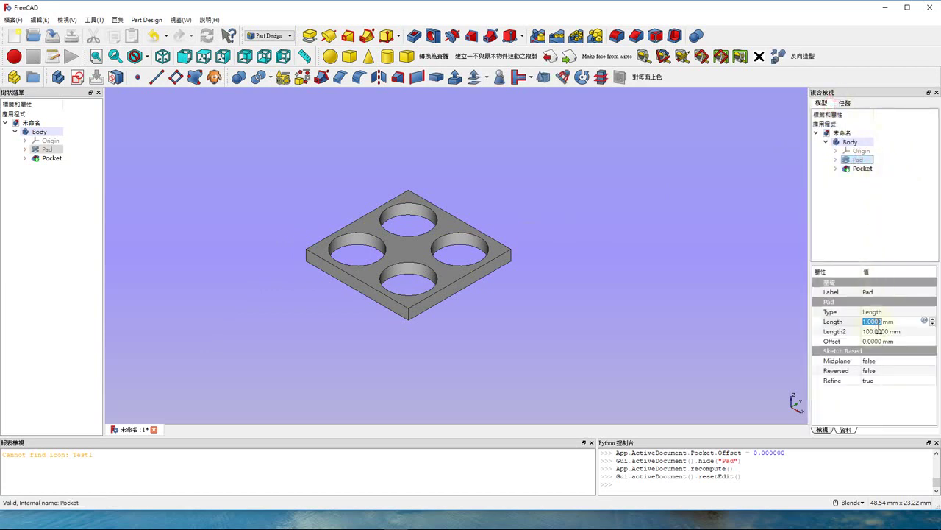
left_click_drag(884, 321, 849, 325)
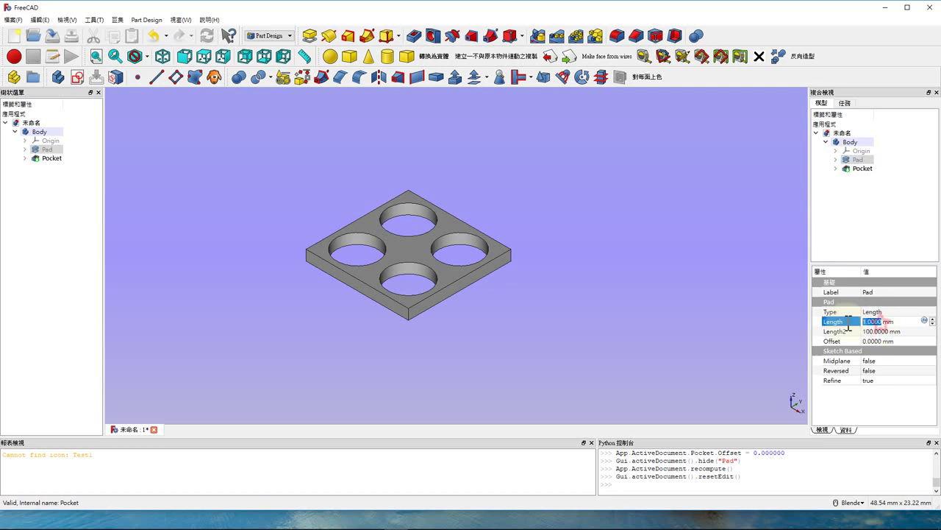
type("10")
key("Return")
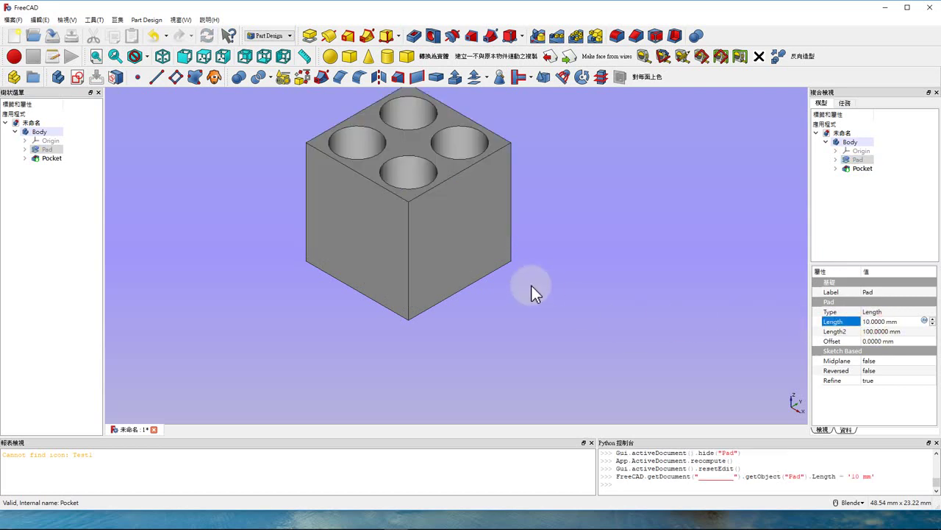
mouse_move(478, 228)
middle_mouse_down()
mouse_move(485, 278)
mouse_move(451, 216)
mouse_move(479, 256)
mouse_move(479, 231)
mouse_move(437, 212)
middle_mouse_up()
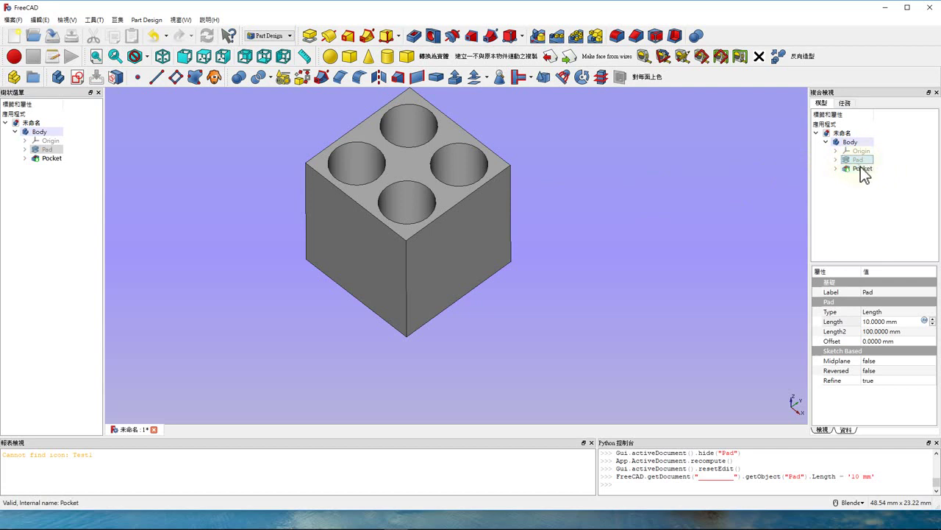
Step: Toggle Pad and Pocket visibility to compare the plain cube and the holed cube
key("space")
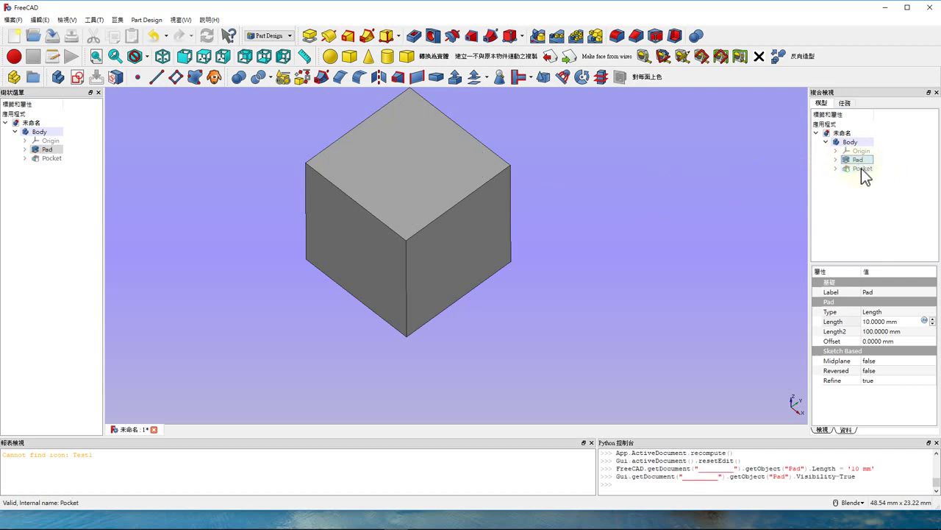
key("space")
left_click(863, 168)
key("space")
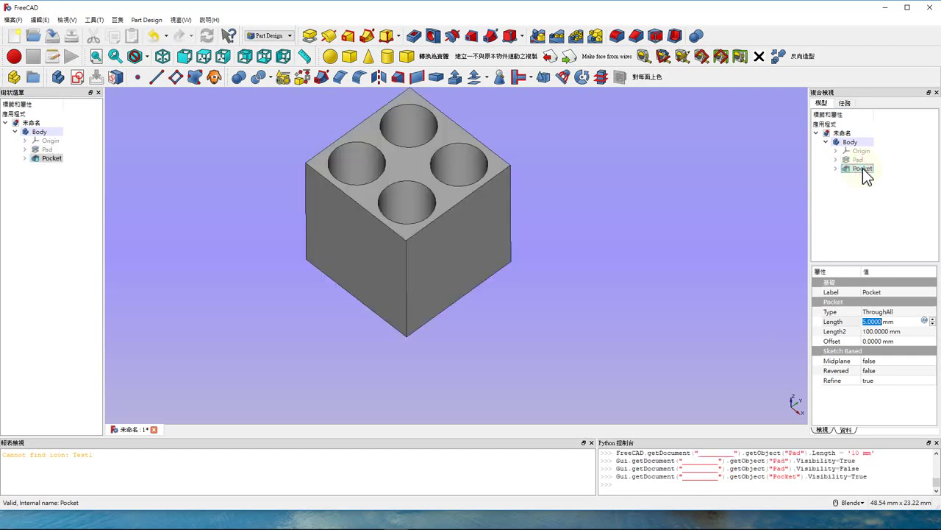
key("space")
left_click(851, 142)
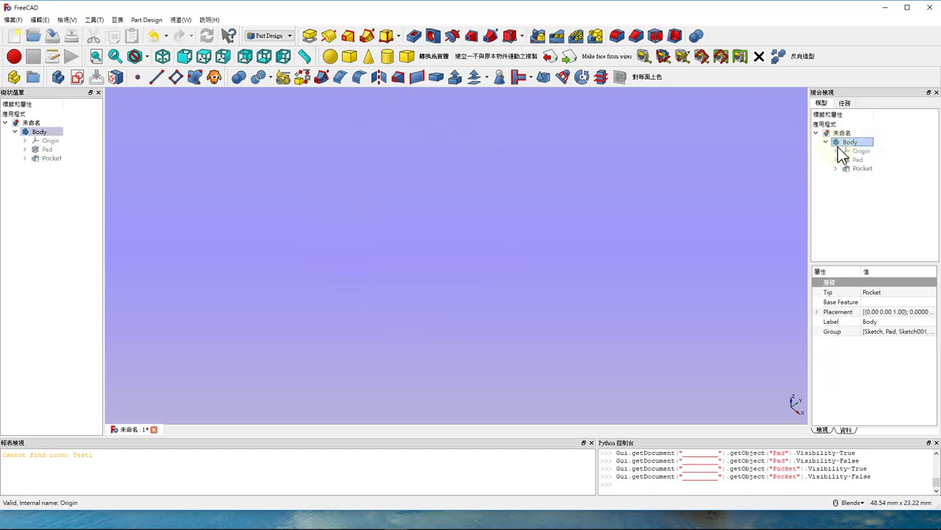
left_click(858, 160)
key("space")
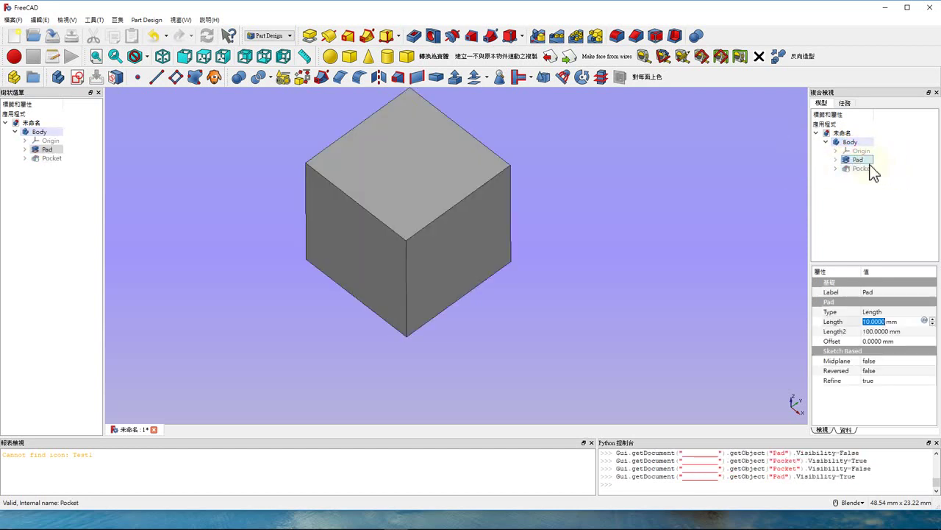
key("space")
left_click(856, 169)
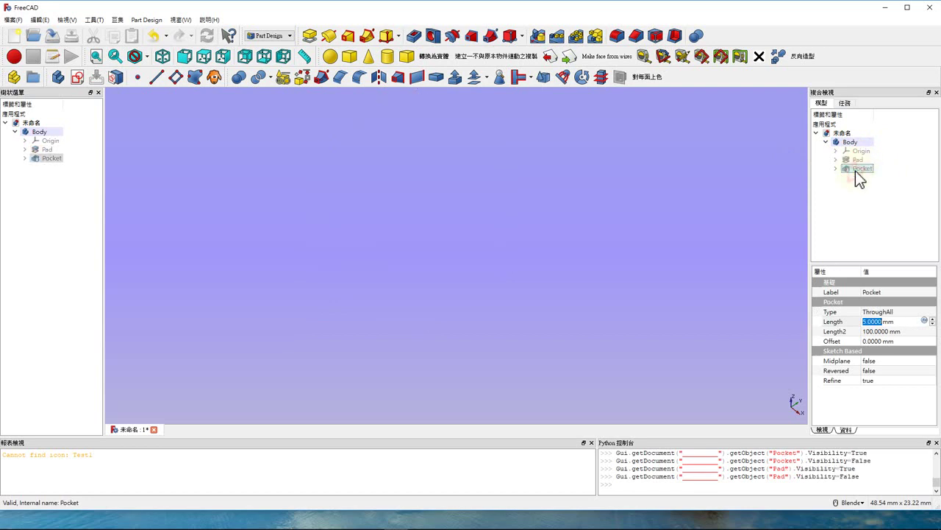
key("space")
key("space")
left_click(856, 161)
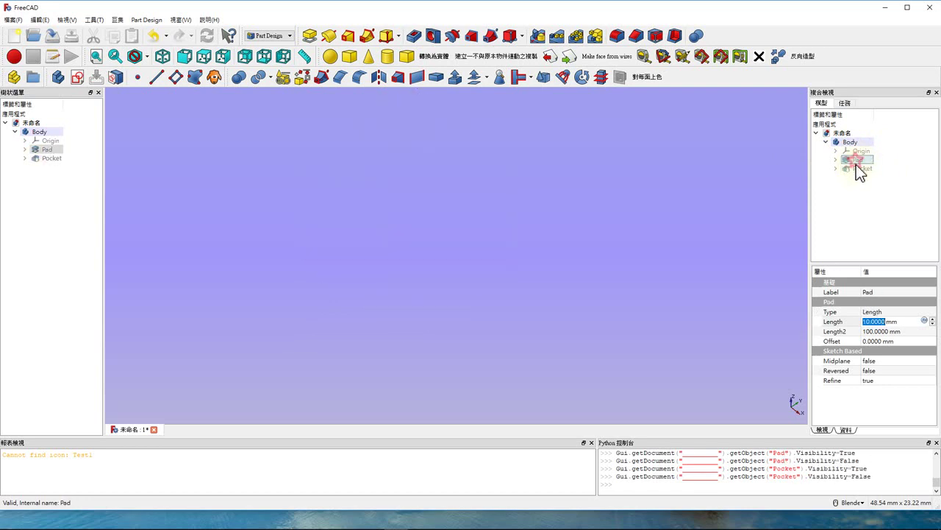
left_click(859, 168)
key("space")
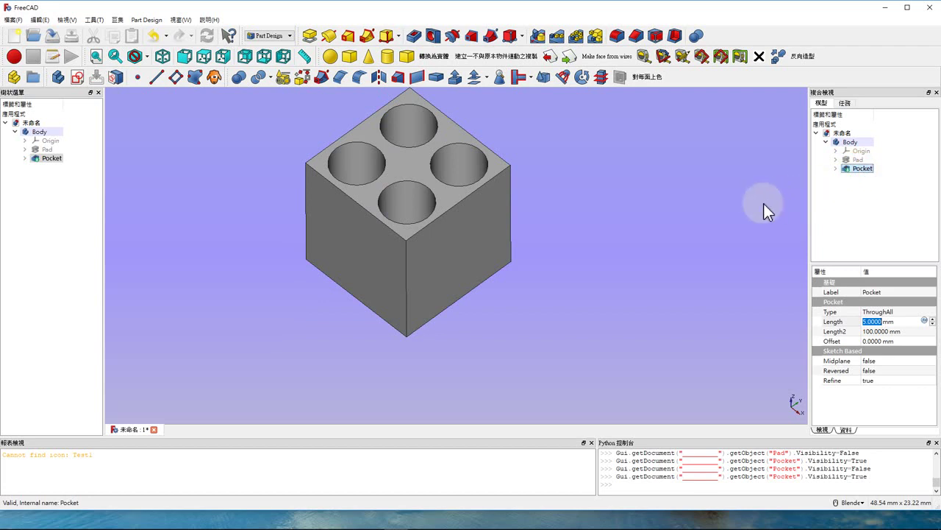
Step: Leave the Pocket result showing so the cube with four holes is visible
scroll(675, 218, "down", 2)
scroll(482, 166, "up", 2)
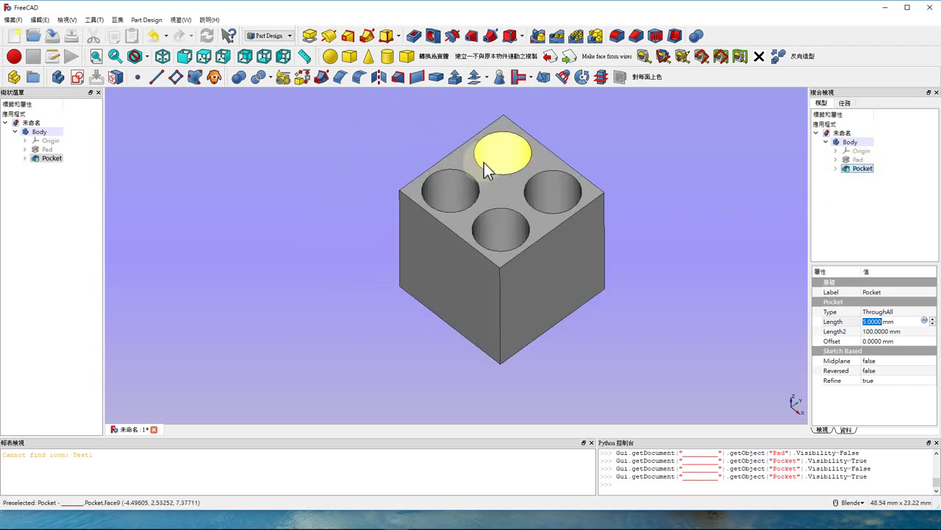
key("space")
left_click(855, 159)
key("space")
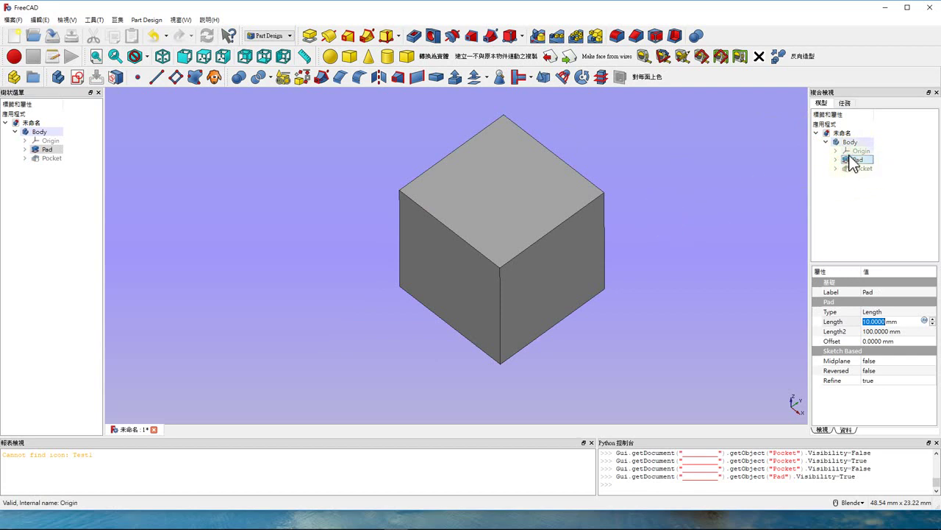
key("space")
left_click(854, 168)
key("space")
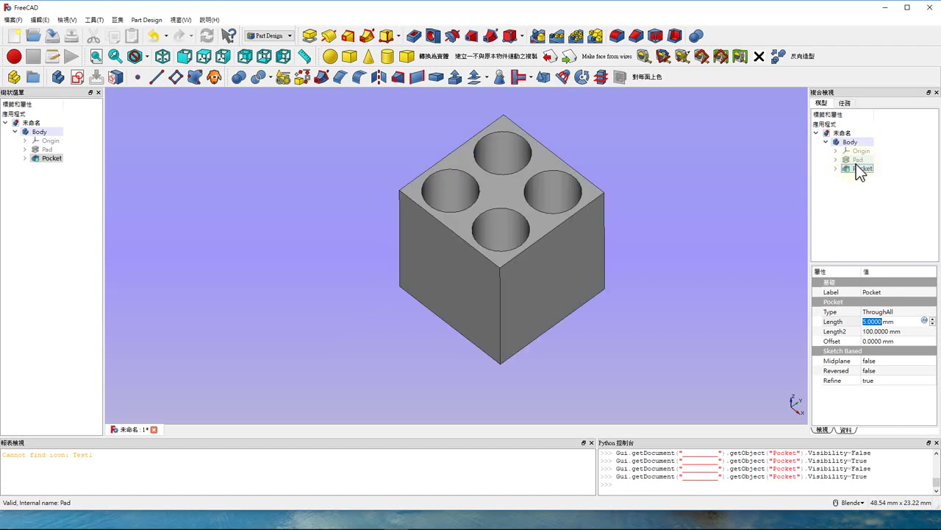
Step: Select Pad and Pocket and list the Boolean tool's operation options
left_click(856, 162)
left_click(855, 168, "ctrl")
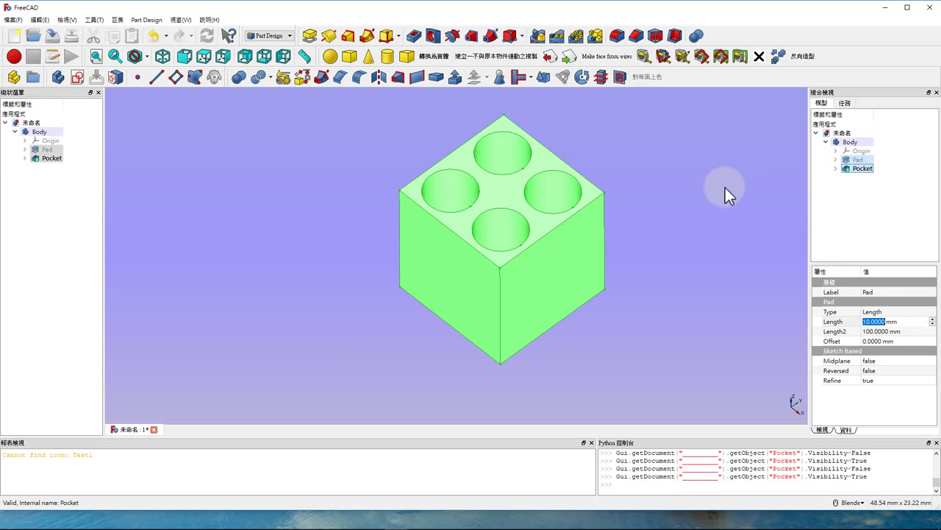
left_click(270, 79)
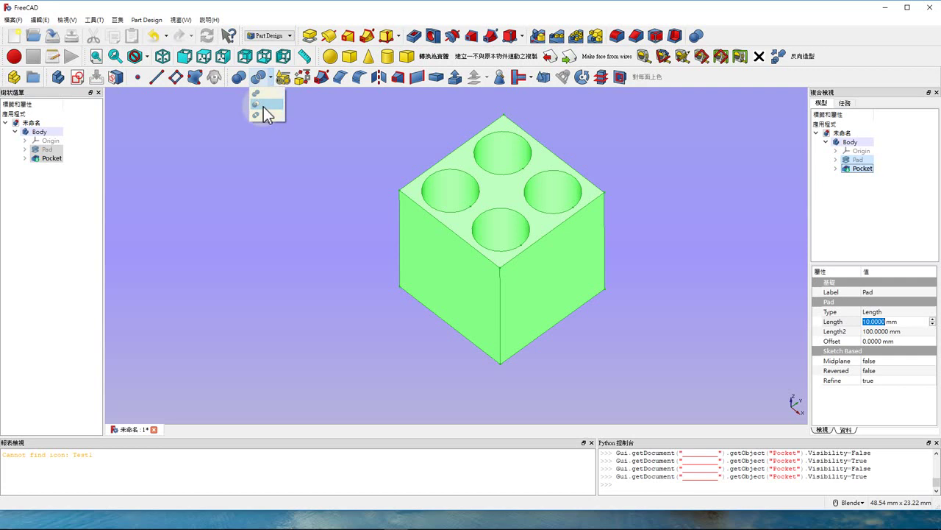
Step: Create a Boolean intersection of Pad and Pocket and select the resulting Common
left_click(263, 107)
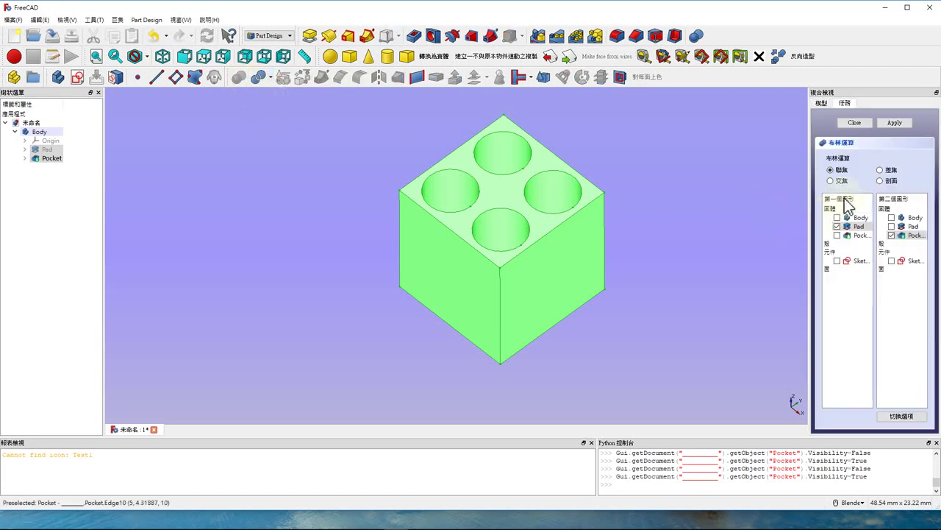
left_click(831, 180)
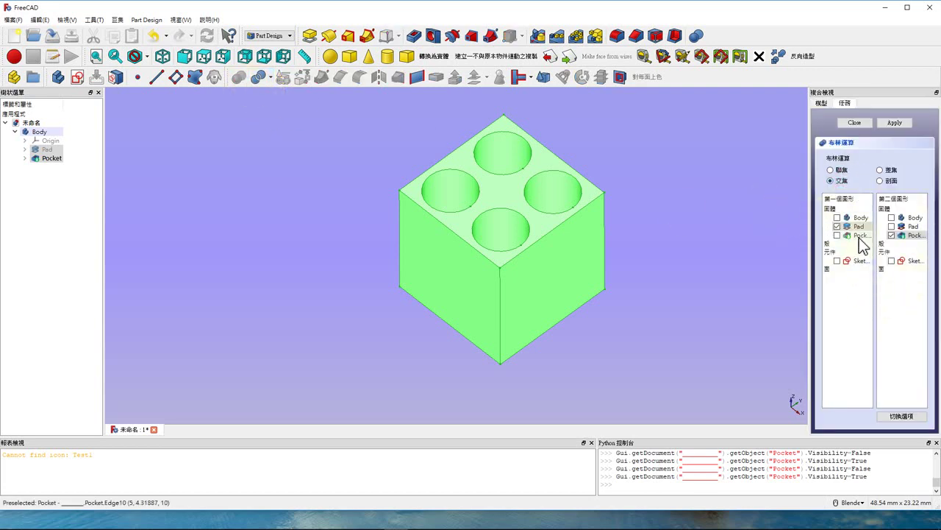
left_click(895, 123)
left_click(854, 123)
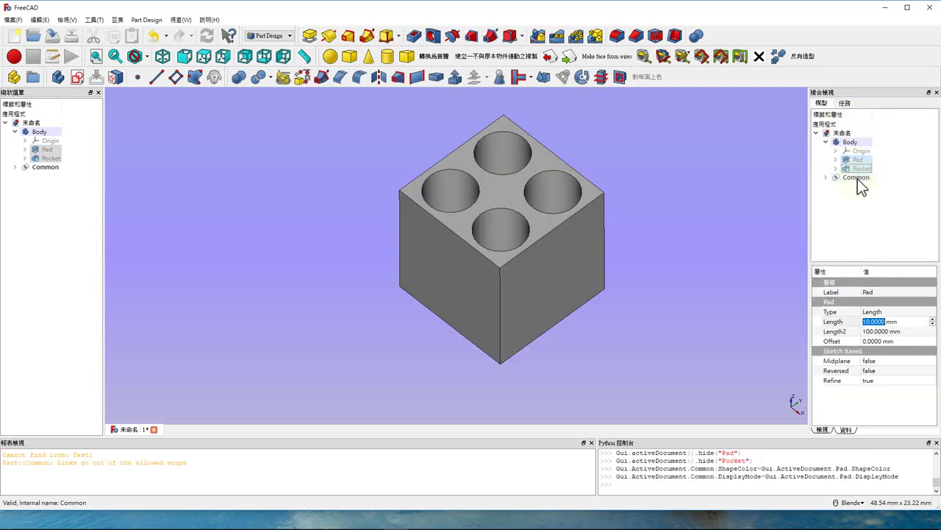
left_click(853, 178)
left_click(827, 142)
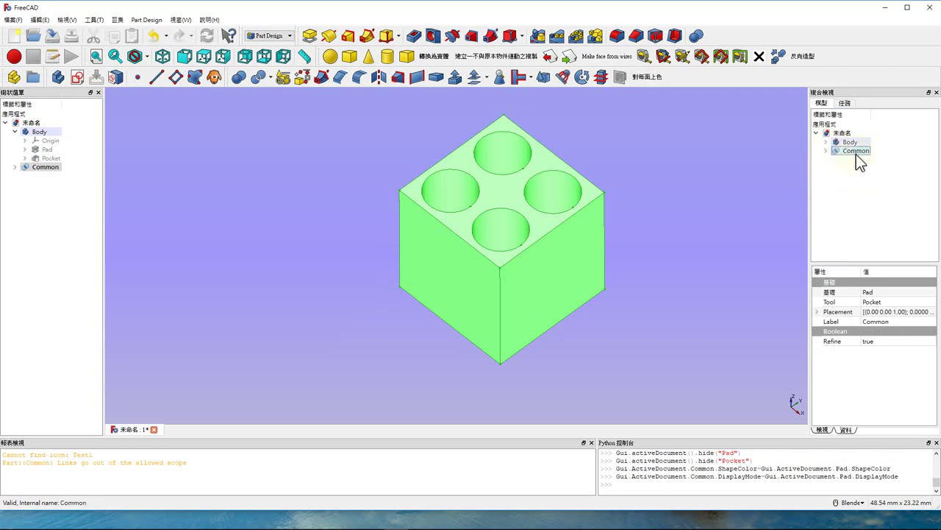
Step: Hide the Common result and the Body, then show the Pad, Pocket and Body
left_click(857, 197)
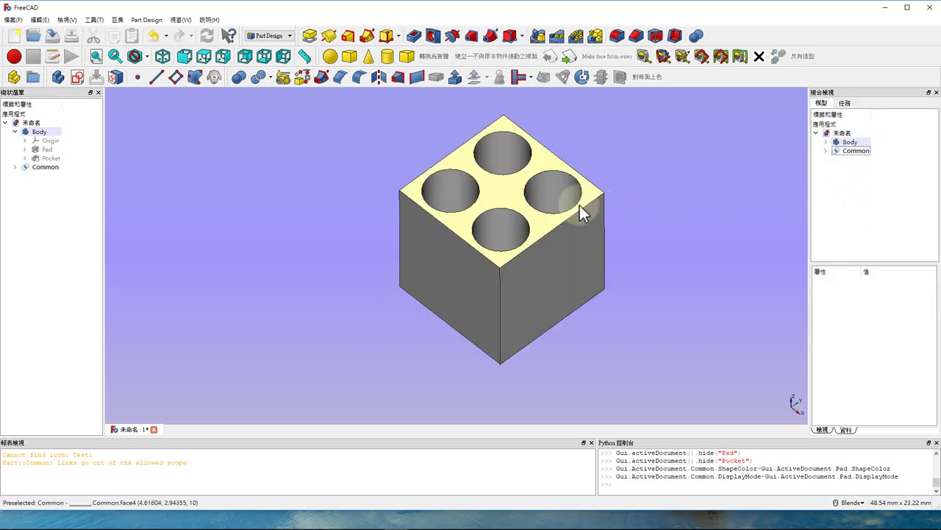
left_click(857, 152)
key("space")
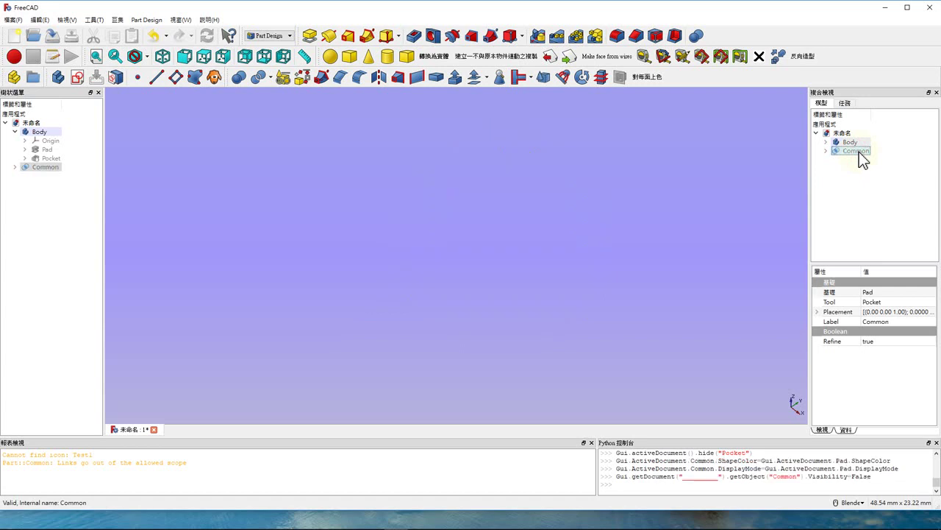
left_click(850, 142)
key("space")
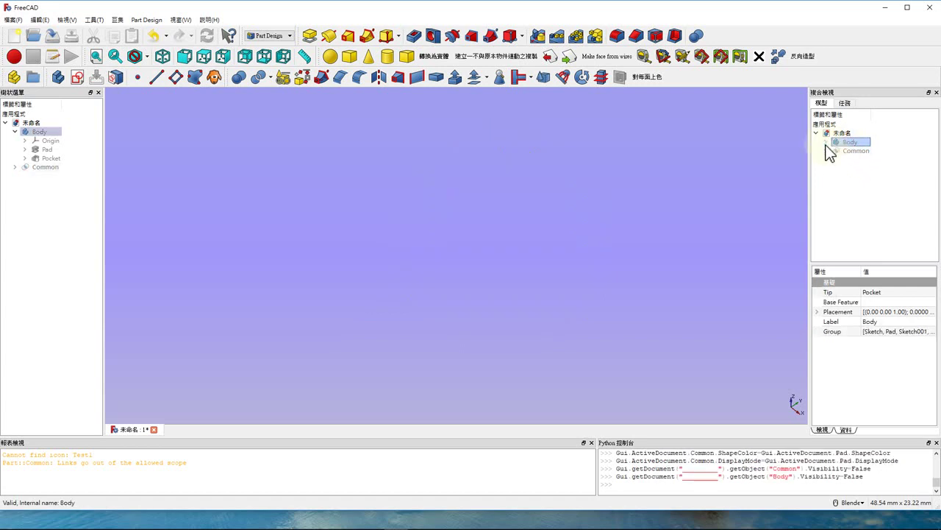
left_click(826, 142)
left_click(855, 161)
key("space")
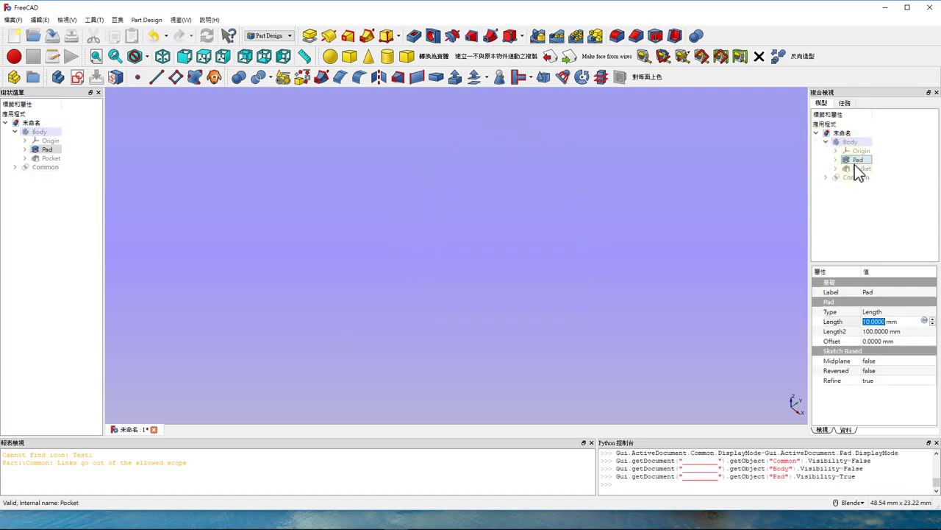
left_click(860, 168)
key("space")
left_click(851, 142)
key("space")
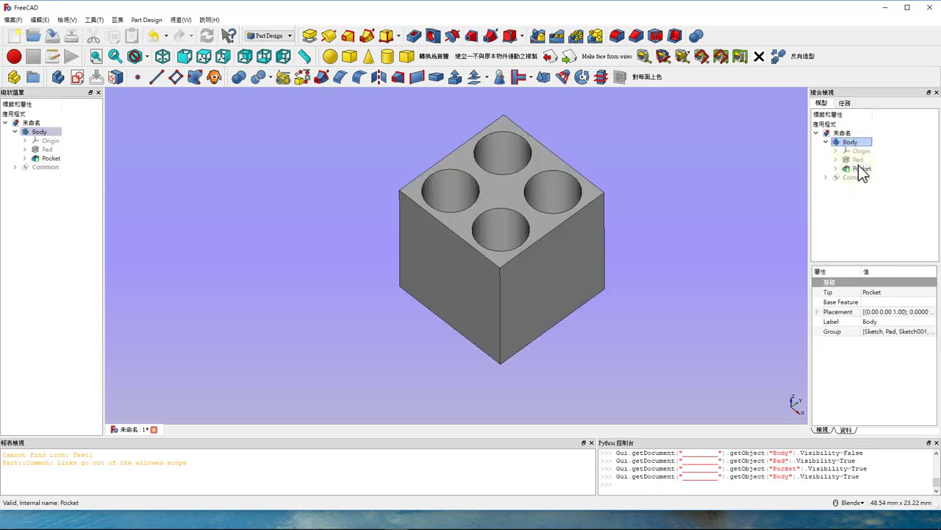
Step: Hide the Pocket, bring the Body back into view, and select Common for removal
left_click(861, 168)
key("space")
left_click(842, 142)
key("space")
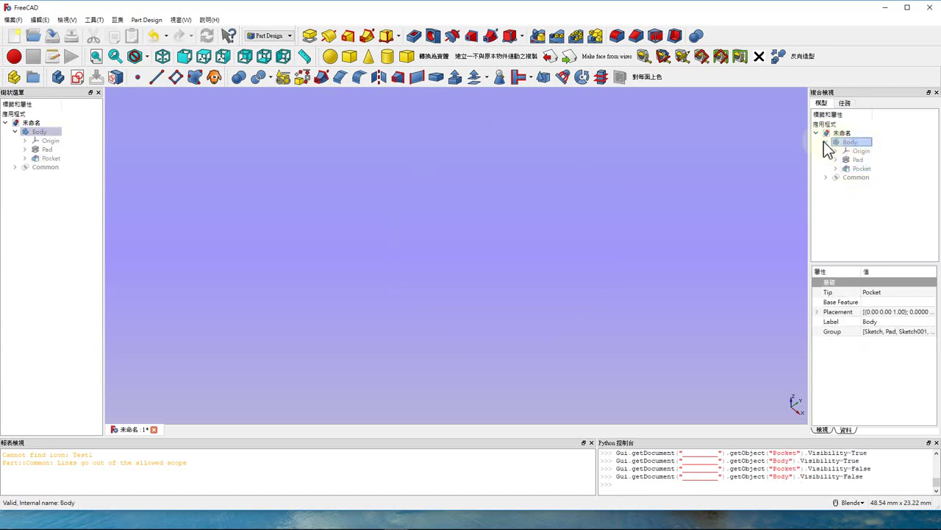
key("space")
key("space")
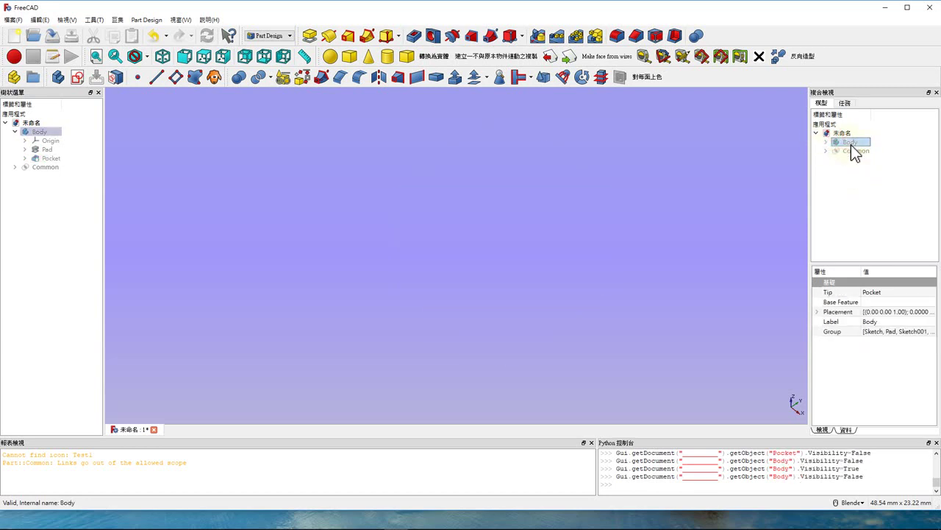
key("space")
left_click(827, 143)
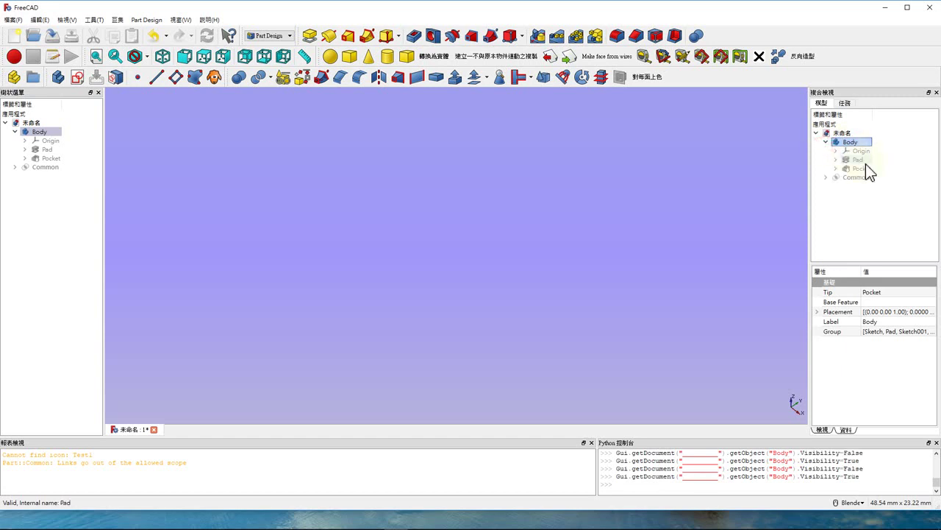
left_click(860, 168)
key("space")
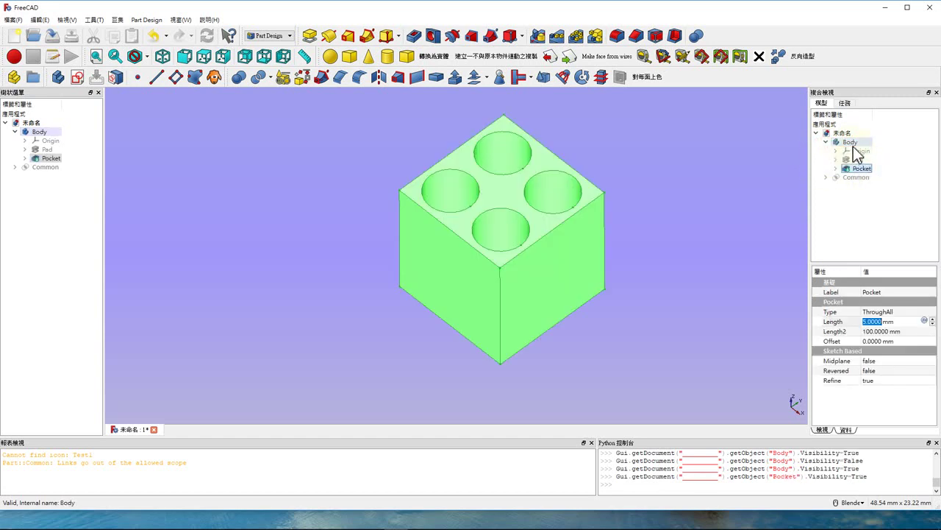
left_click(855, 177)
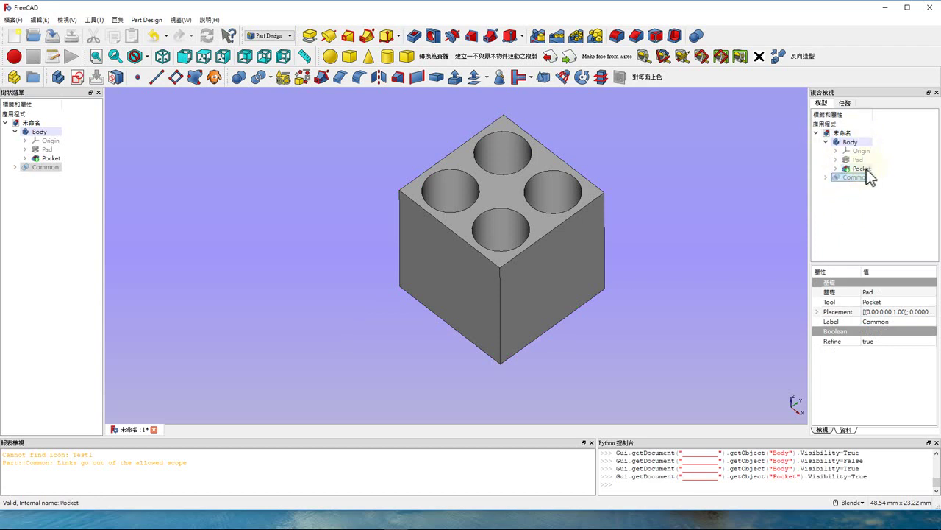
left_click(846, 145)
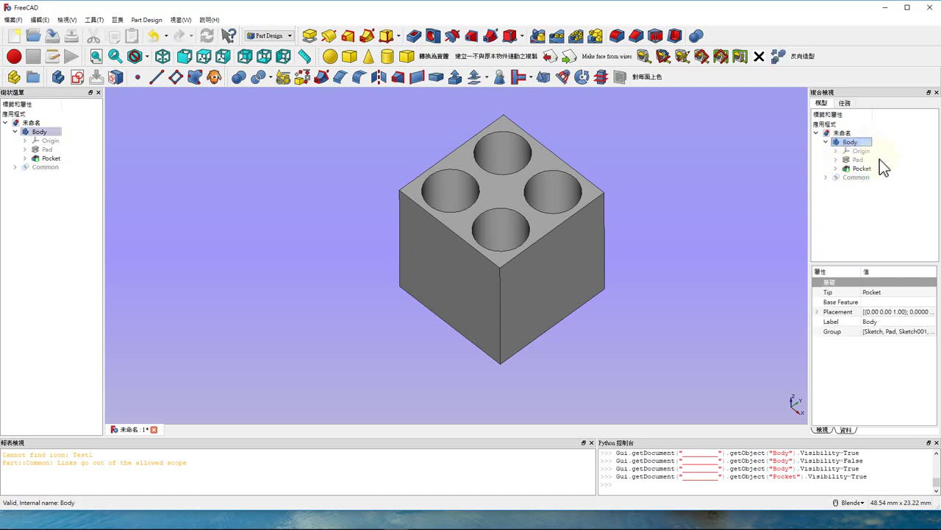
left_click(846, 187)
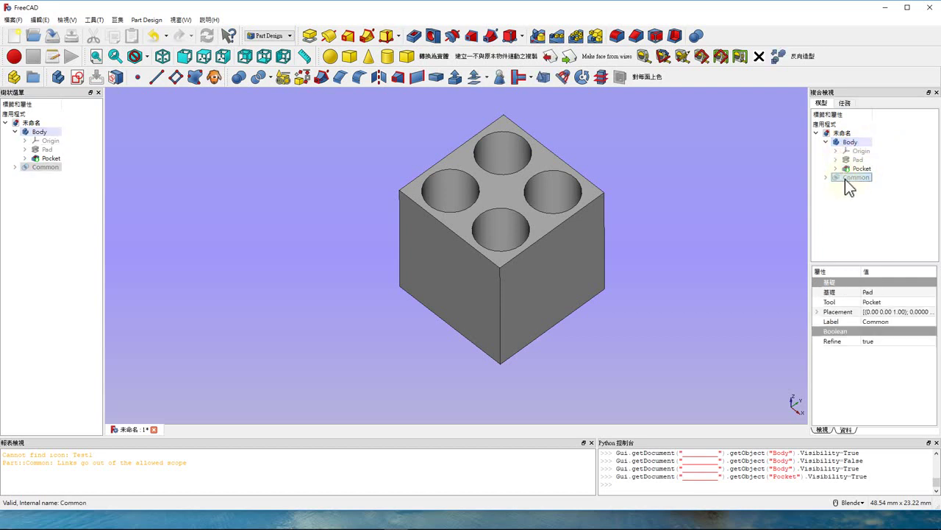
key("Delete")
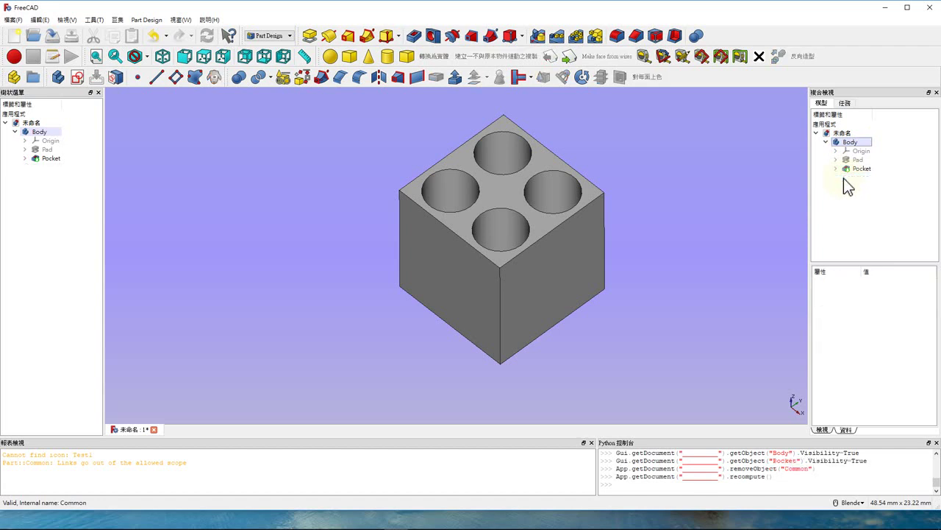
left_click(851, 170)
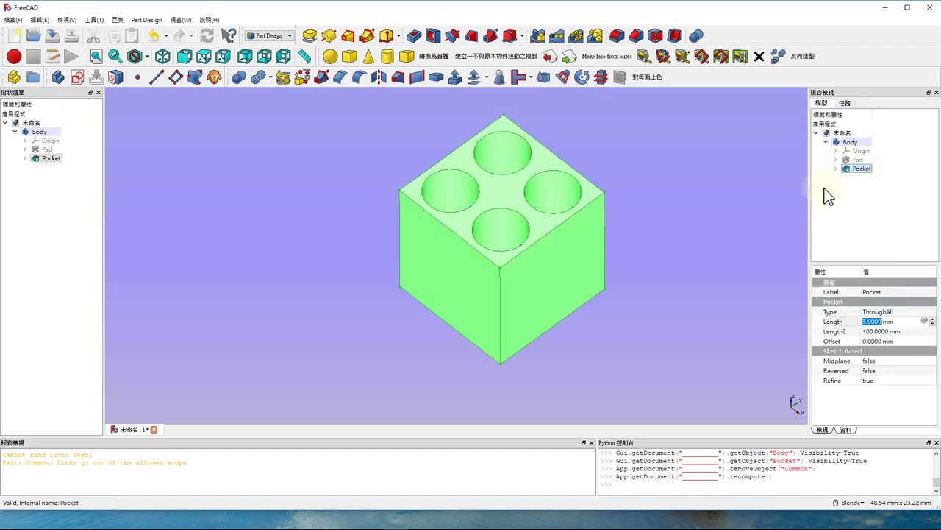
left_click(724, 217)
left_click(851, 159)
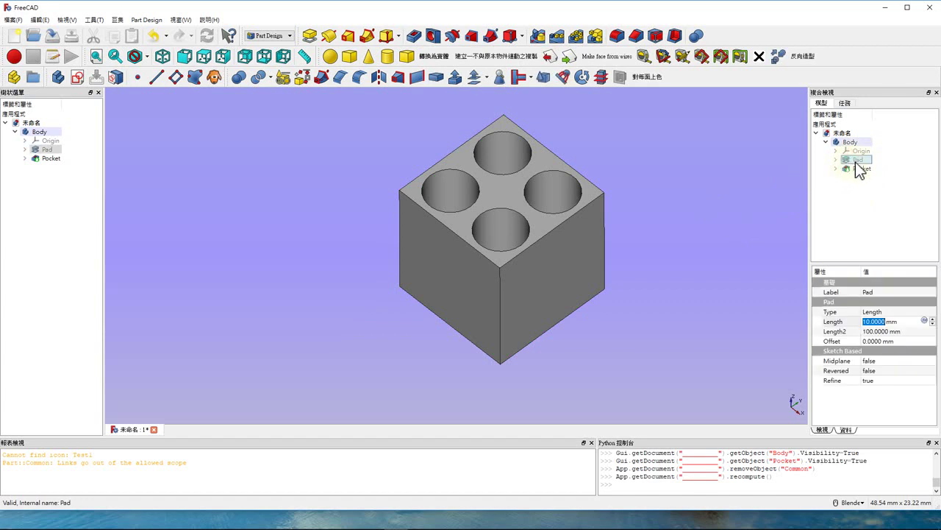
key("space")
key("space")
key("space")
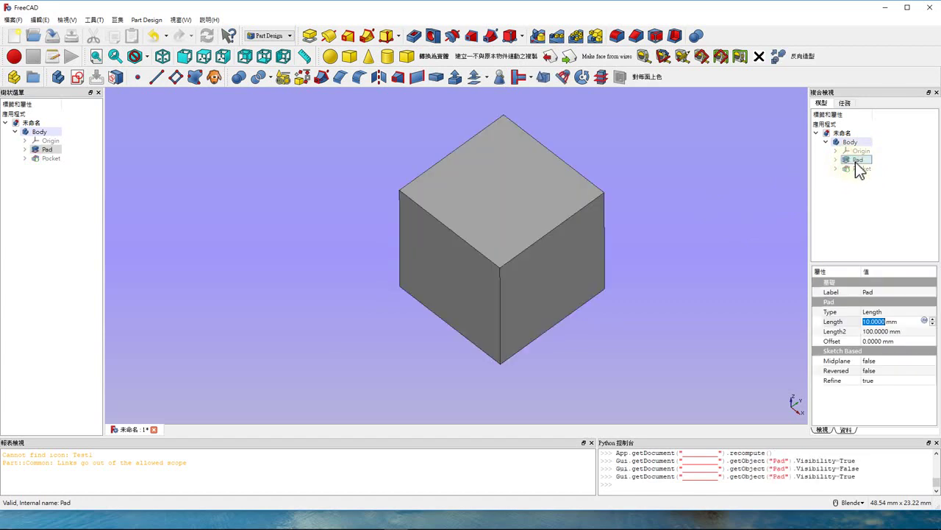
left_click(862, 169)
key("space")
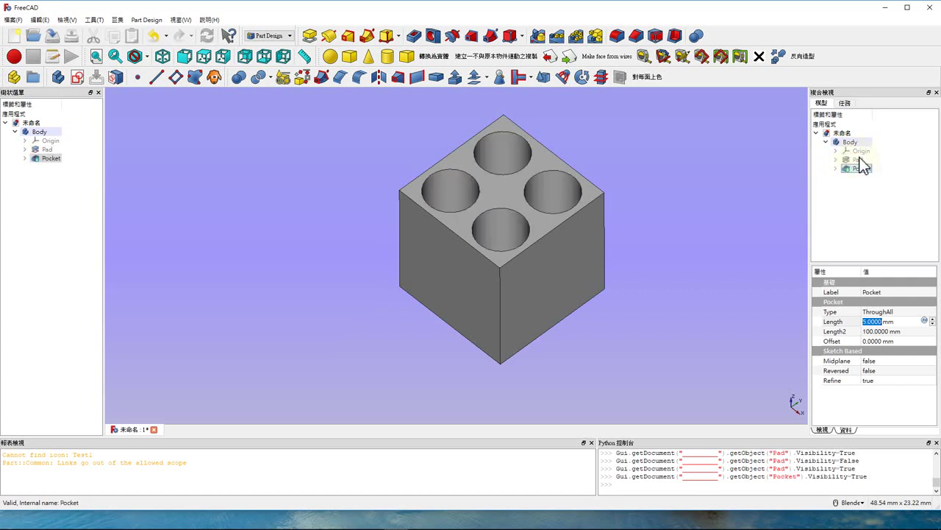
scroll(486, 221, "down", 2)
scroll(427, 227, "up", 2)
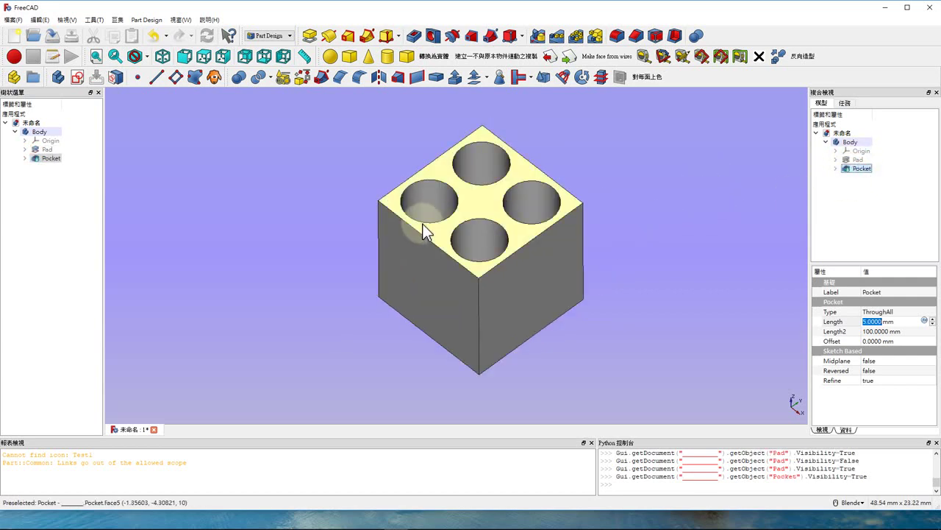
scroll(450, 237, "down", 1)
scroll(450, 236, "up", 1)
scroll(361, 252, "down", 1)
scroll(400, 246, "up", 1)
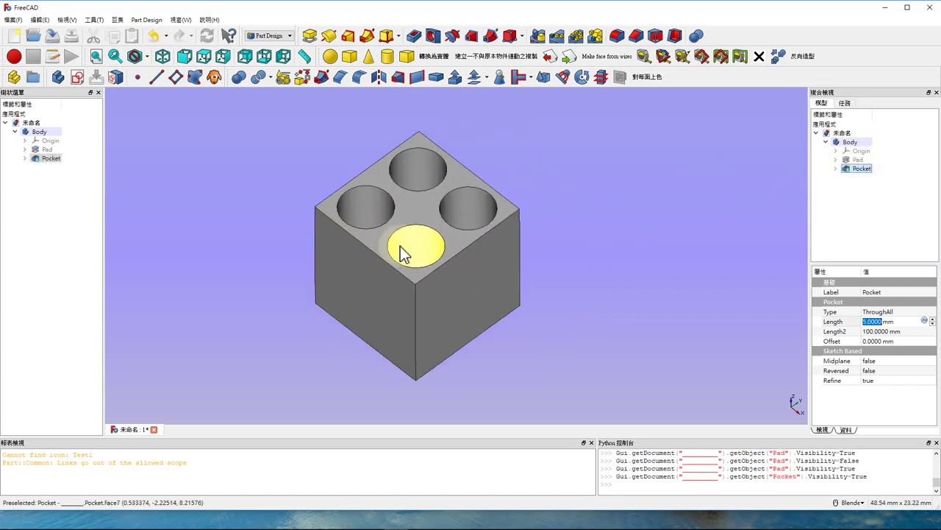
Step: Turn on the axis cross in the 3D view and zoom around the holed cube
left_click(91, 20)
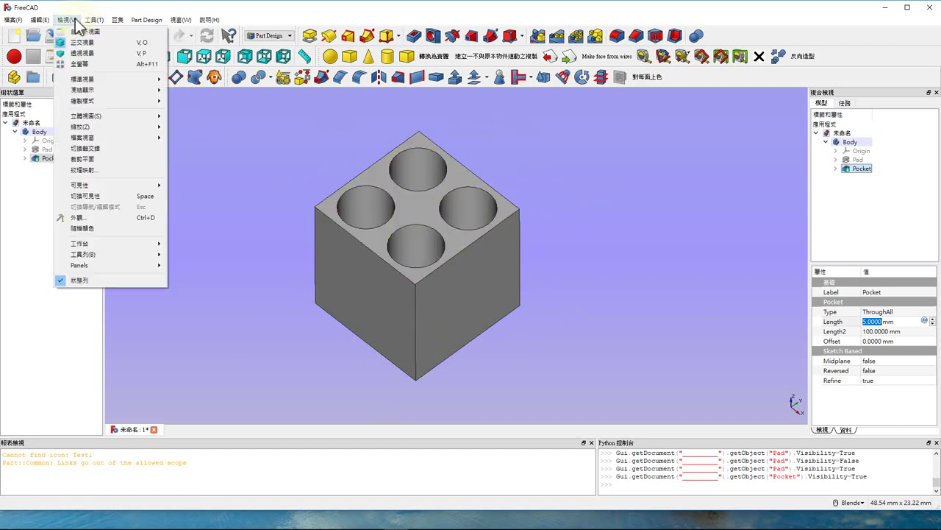
left_click(101, 150)
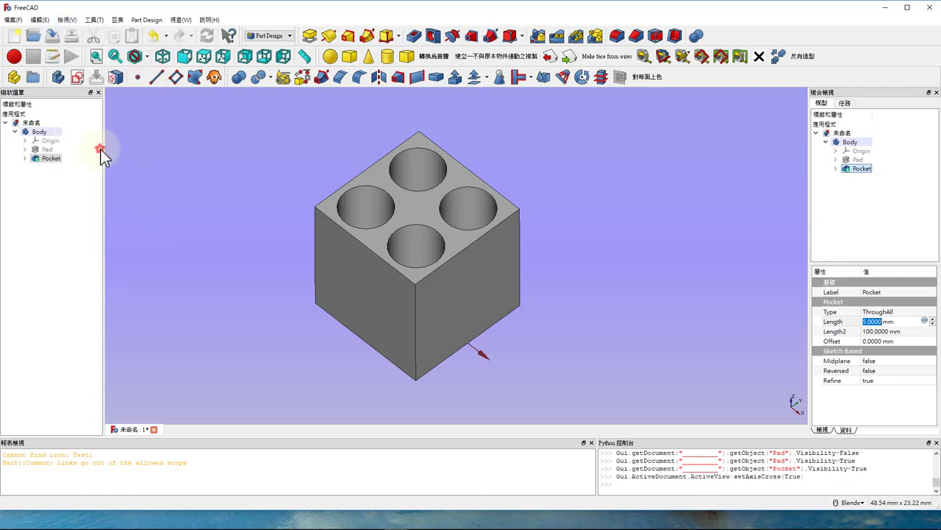
scroll(443, 228, "down", 2)
scroll(443, 225, "down", 5)
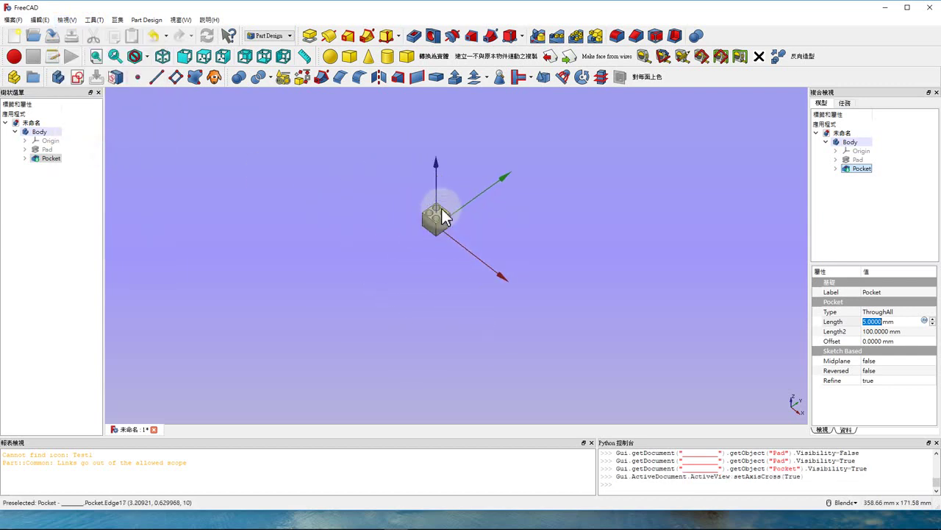
scroll(441, 214, "up", 2)
scroll(437, 221, "up", 4)
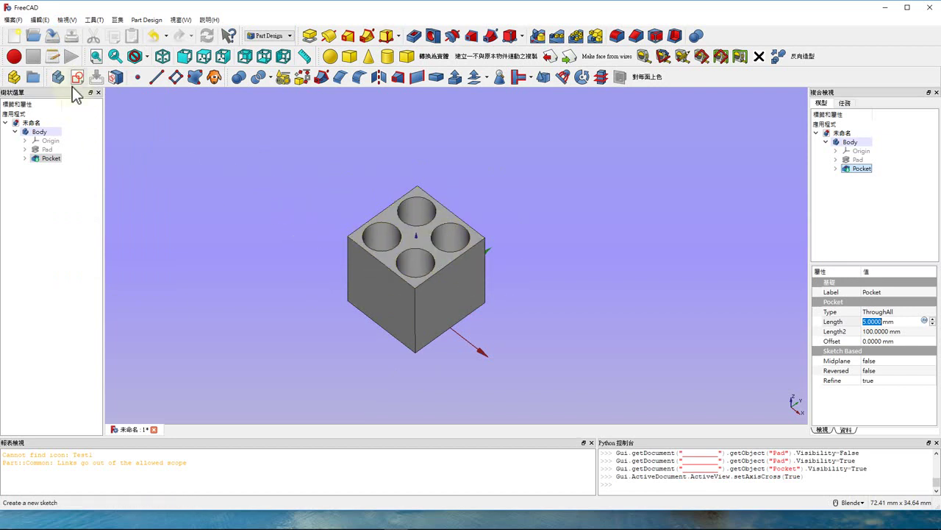
left_click(147, 57)
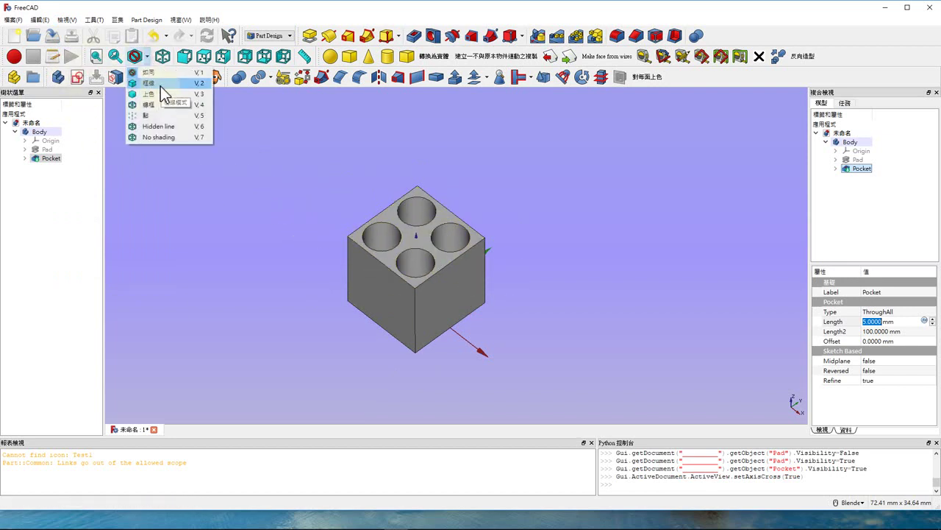
left_click(169, 104)
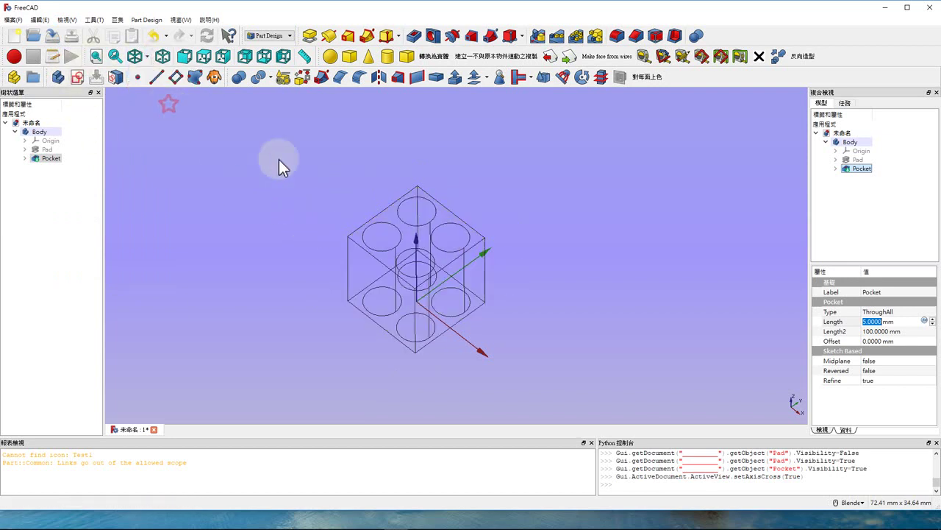
scroll(409, 365, "down", 3)
scroll(410, 362, "up", 5)
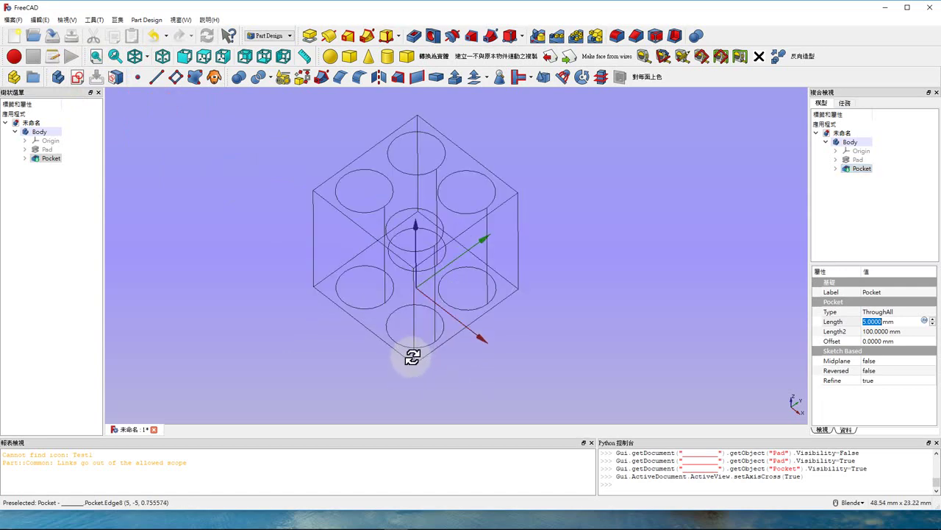
middle_click_drag(417, 348, 446, 289)
key("0")
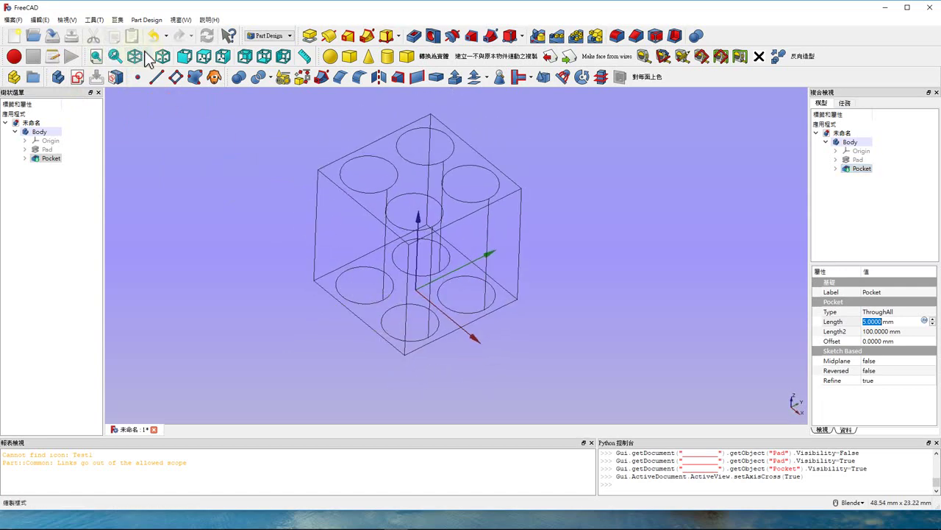
left_click(148, 56)
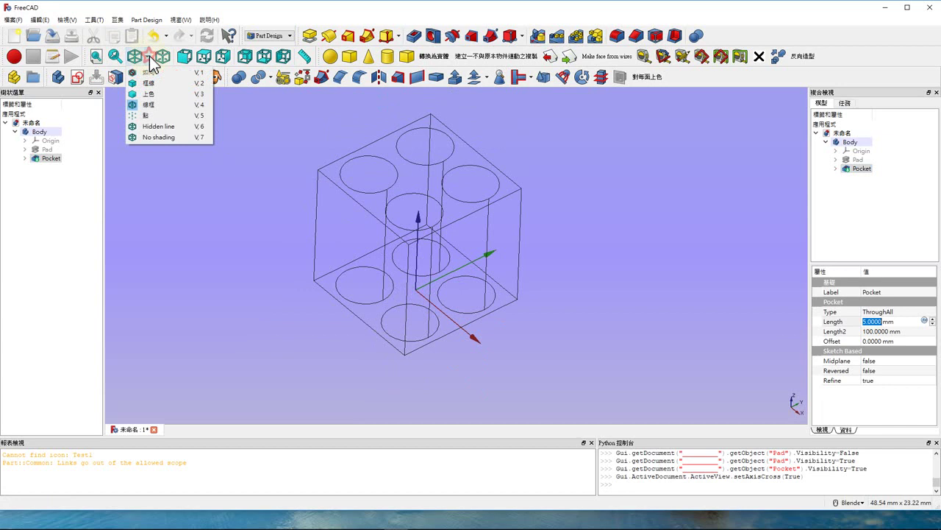
left_click(159, 130)
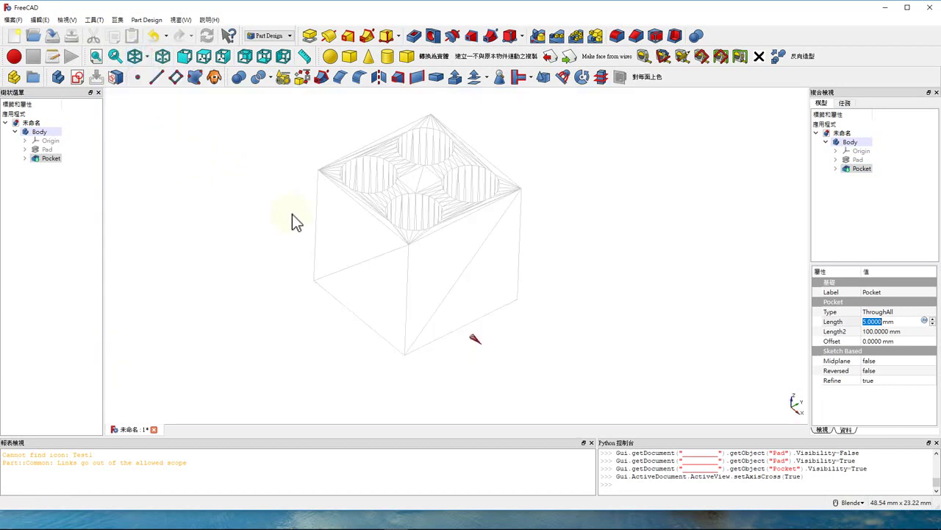
scroll(298, 215, "down", 5)
scroll(305, 213, "up", 5)
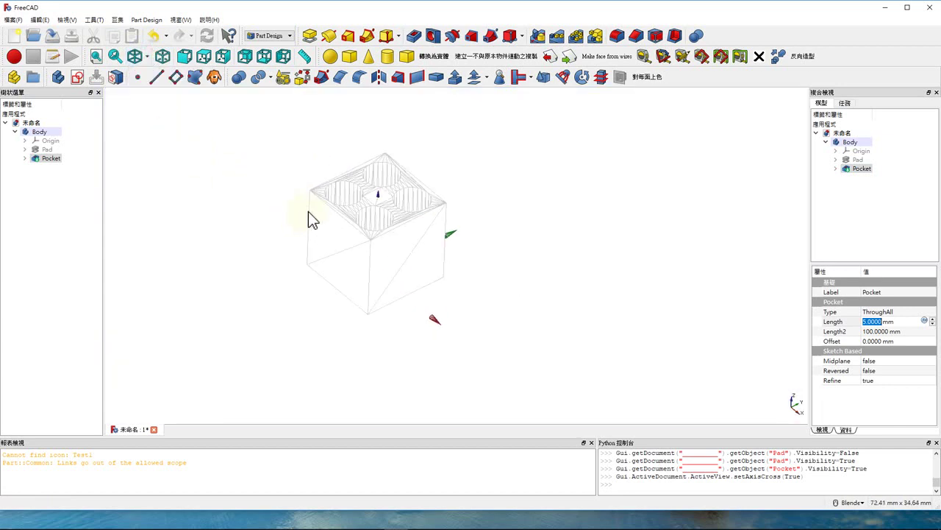
left_click(147, 59)
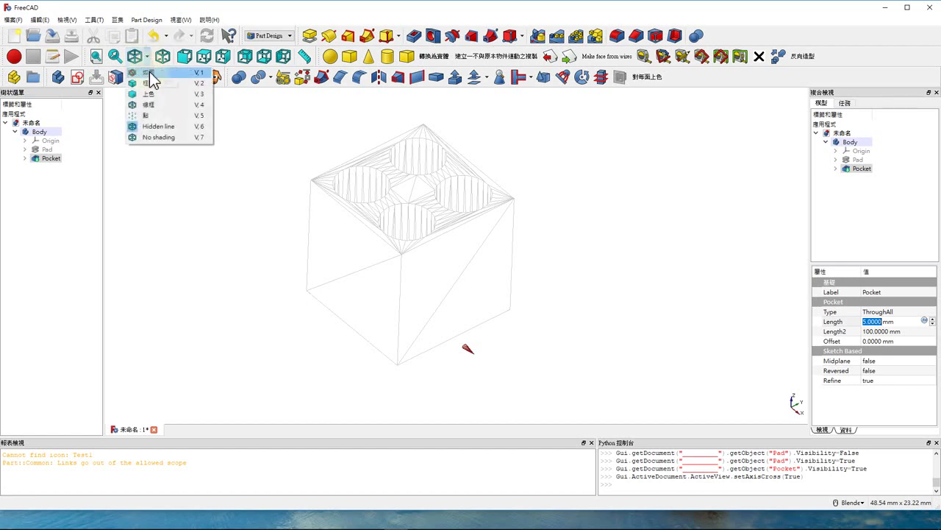
left_click(159, 82)
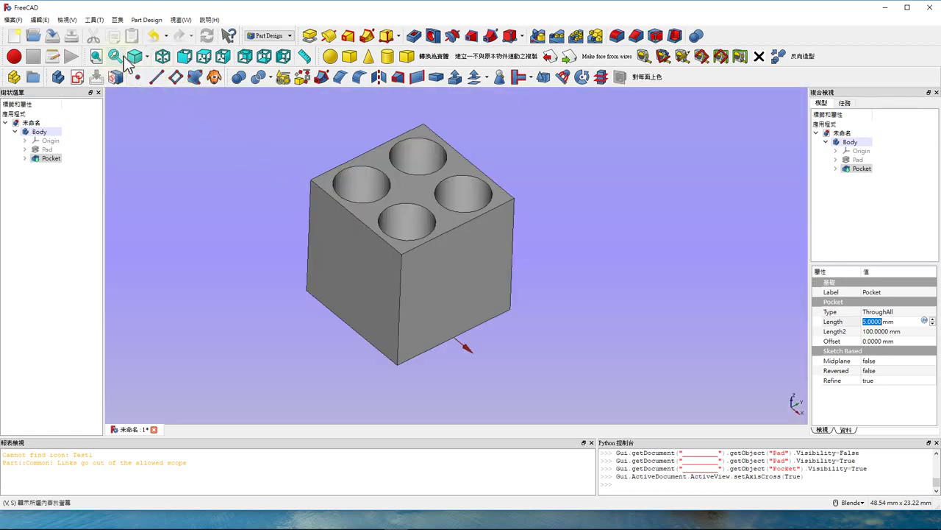
left_click(149, 58)
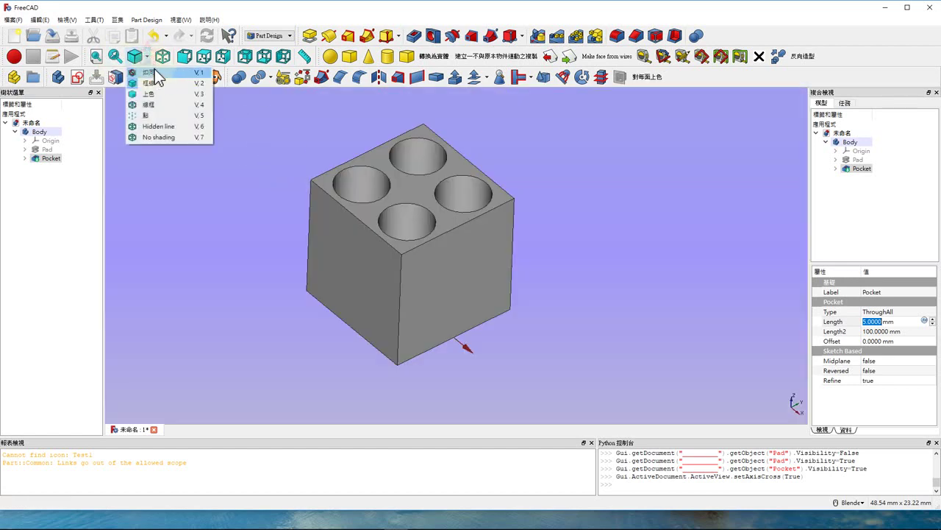
left_click(161, 73)
mouse_move(369, 239)
middle_mouse_down()
mouse_move(295, 223)
mouse_move(389, 216)
mouse_move(342, 213)
mouse_move(316, 223)
mouse_move(351, 258)
mouse_move(381, 223)
middle_mouse_up()
scroll(381, 249, "down", 3)
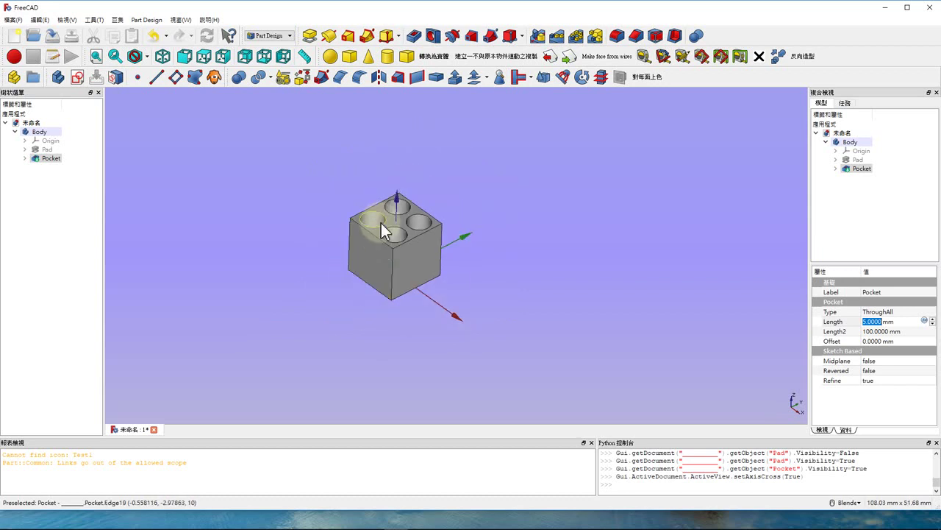
scroll(398, 239, "up", 3)
scroll(395, 239, "down", 4)
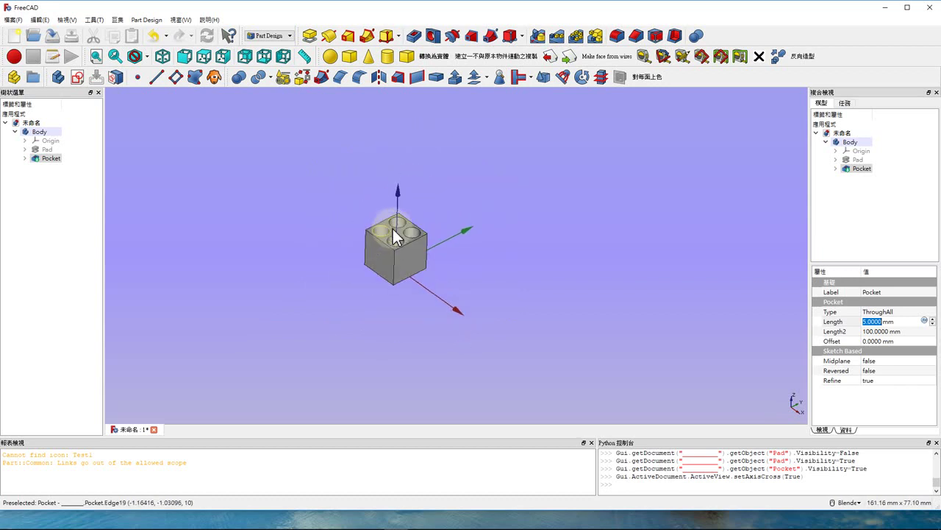
left_click(92, 20)
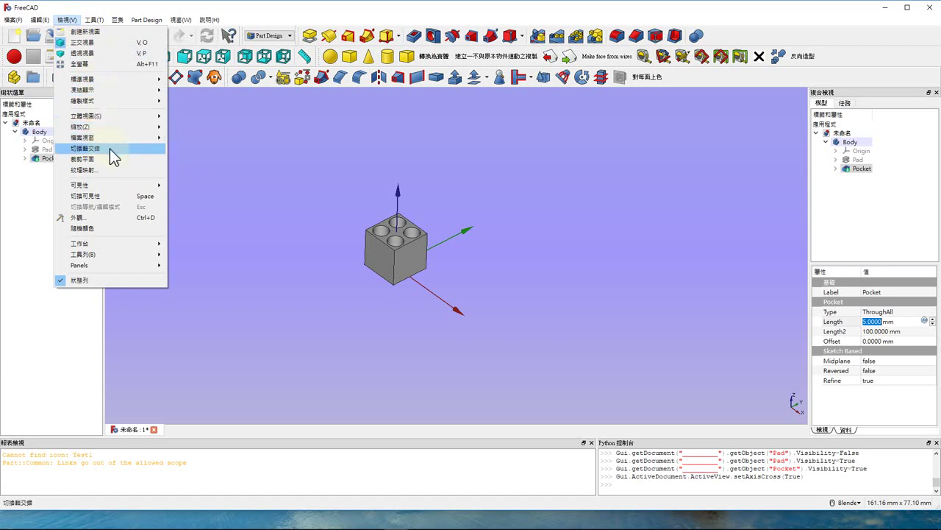
left_click(236, 147)
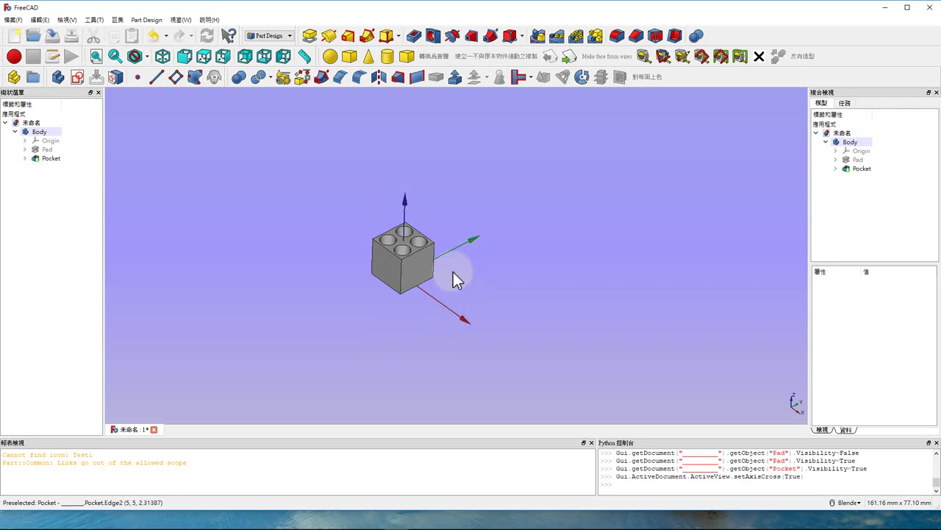
scroll(412, 248, "up", 3)
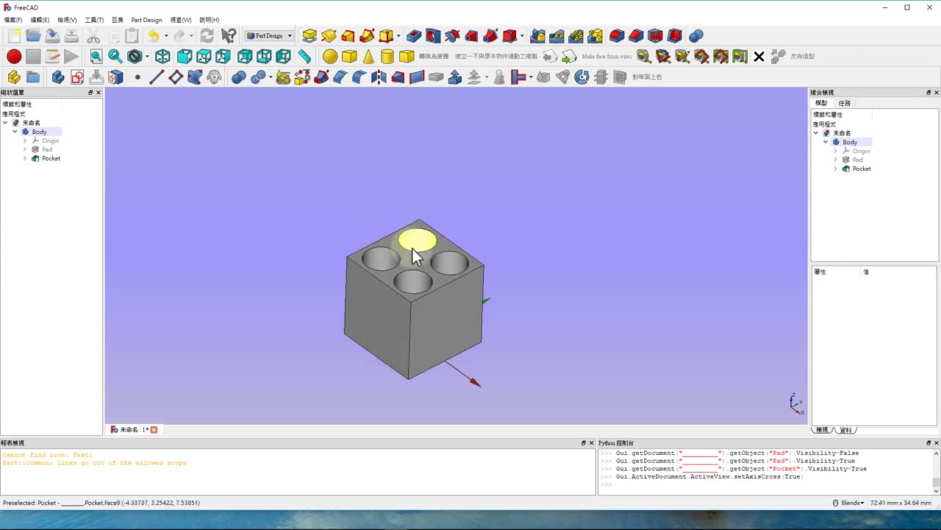
scroll(411, 248, "down", 1)
scroll(418, 253, "down", 3)
scroll(419, 259, "up", 3)
scroll(421, 265, "down", 2)
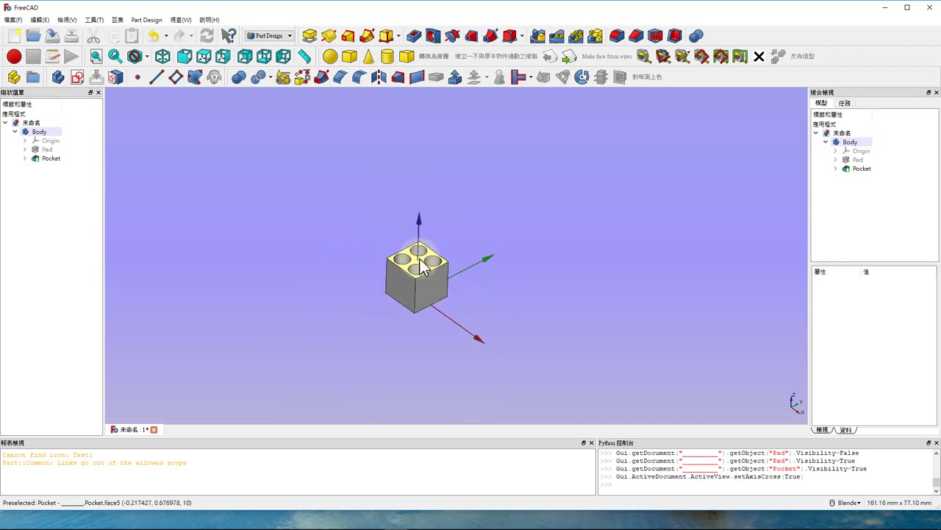
scroll(415, 269, "up", 3)
scroll(451, 251, "down", 1)
scroll(412, 272, "up", 3)
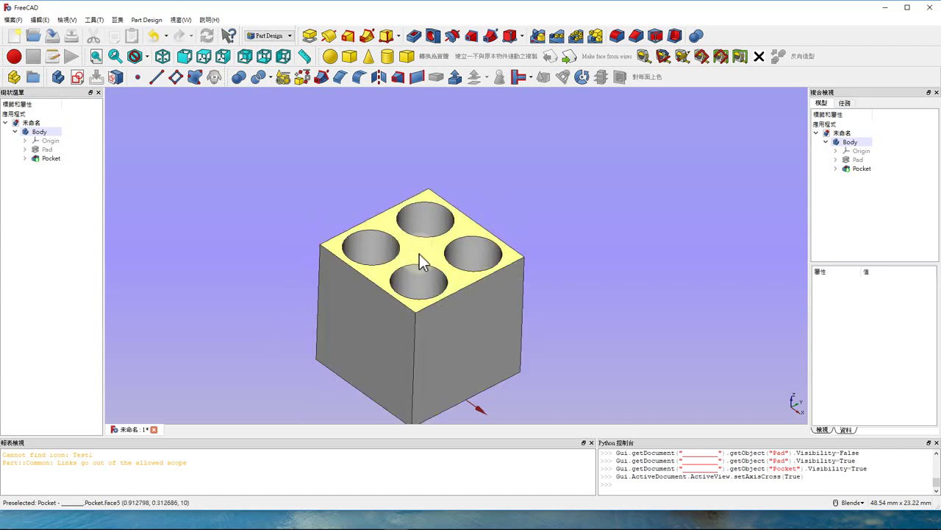
scroll(401, 252, "down", 3)
scroll(400, 252, "down", 1)
scroll(400, 252, "up", 3)
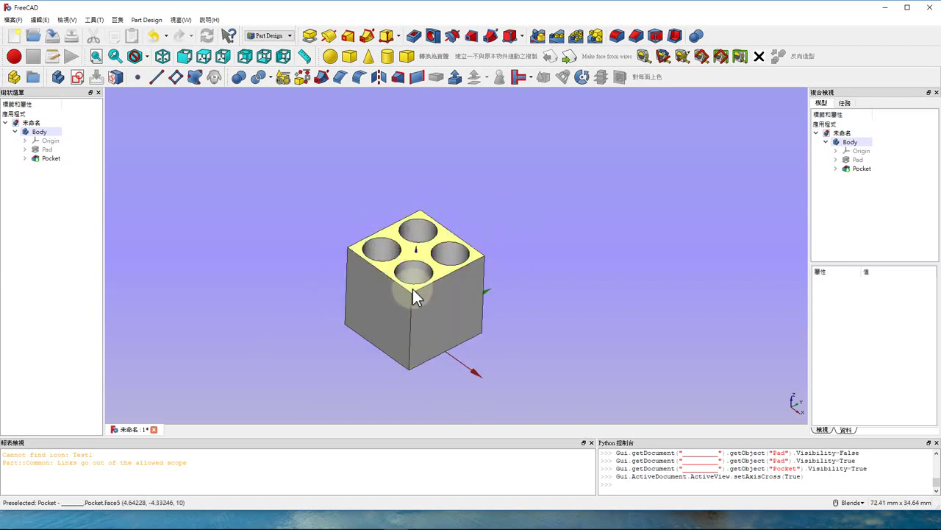
scroll(423, 302, "up", 2)
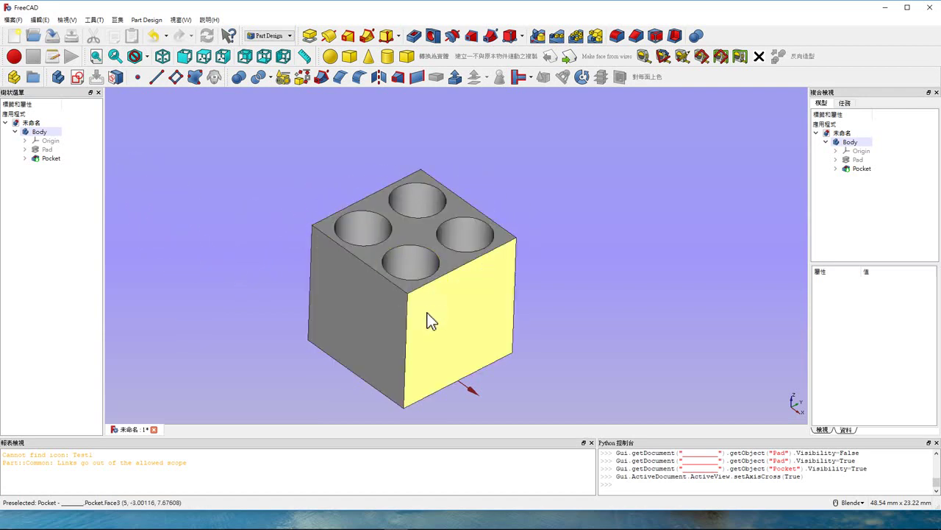
left_click(434, 398)
scroll(389, 250, "down", 2)
scroll(429, 263, "up", 2)
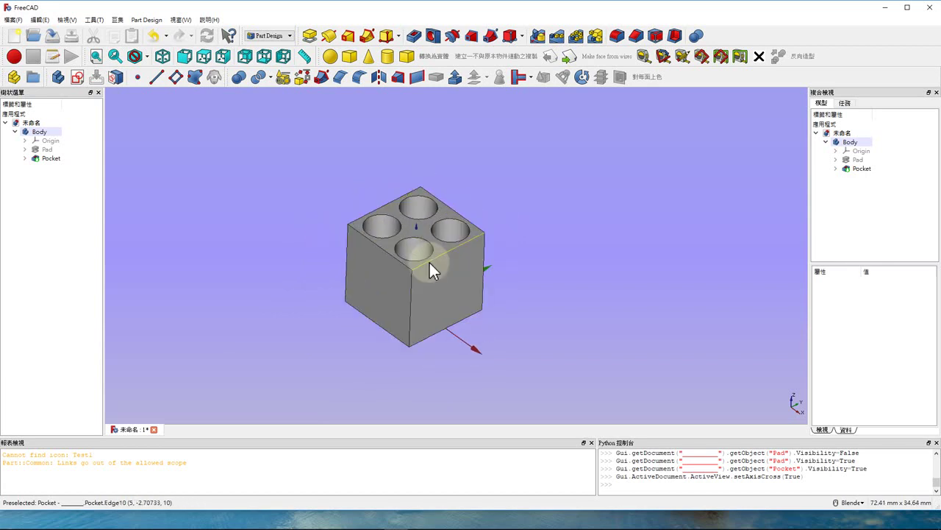
scroll(385, 228, "up", 1)
scroll(372, 245, "up", 2)
scroll(371, 245, "down", 2)
scroll(434, 260, "down", 1)
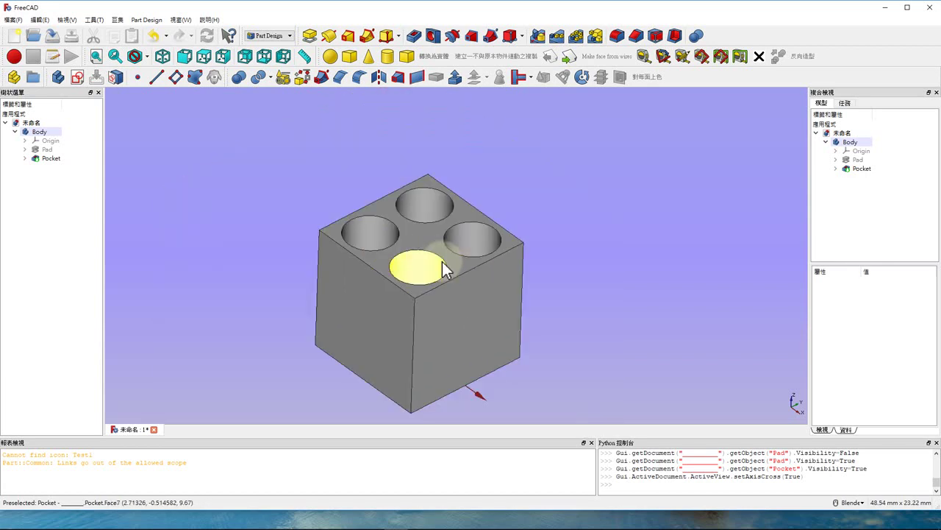
scroll(380, 185, "down", 1)
scroll(376, 180, "up", 2)
scroll(376, 176, "down", 1)
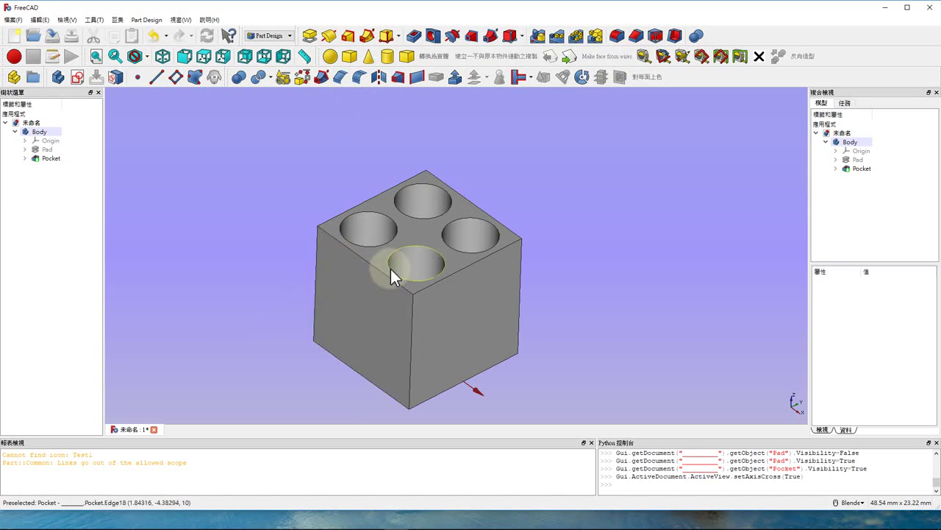
scroll(416, 216, "up", 2)
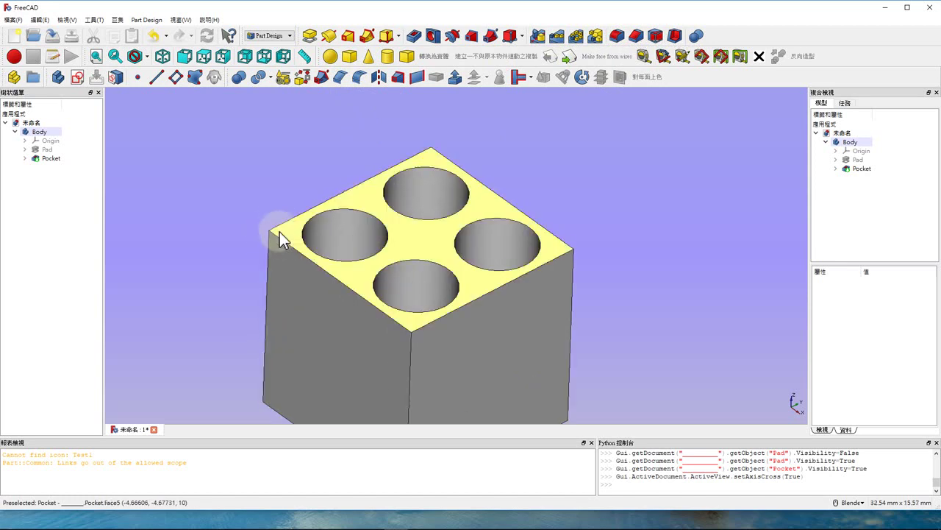
Step: Try filleting selected top edges of the cube, cancelling each attempt to keep edges sharp
left_click(623, 37)
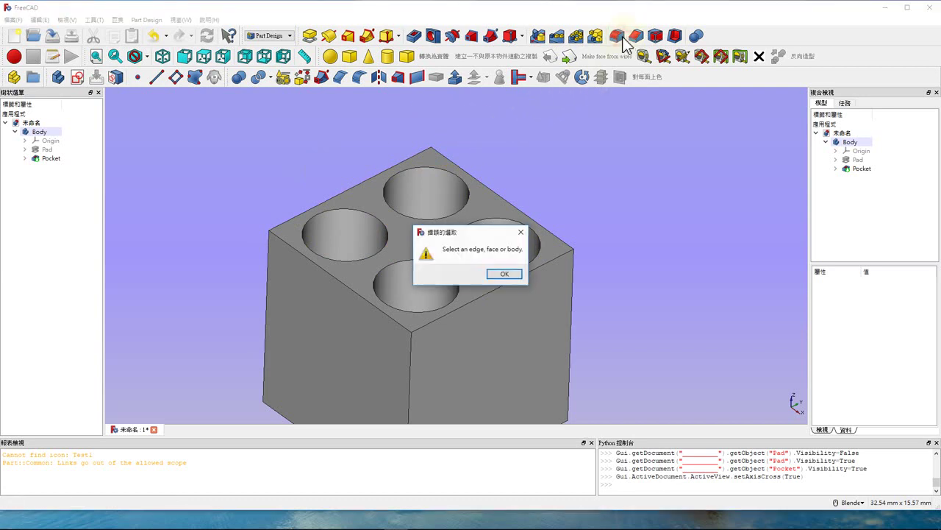
left_click(517, 274)
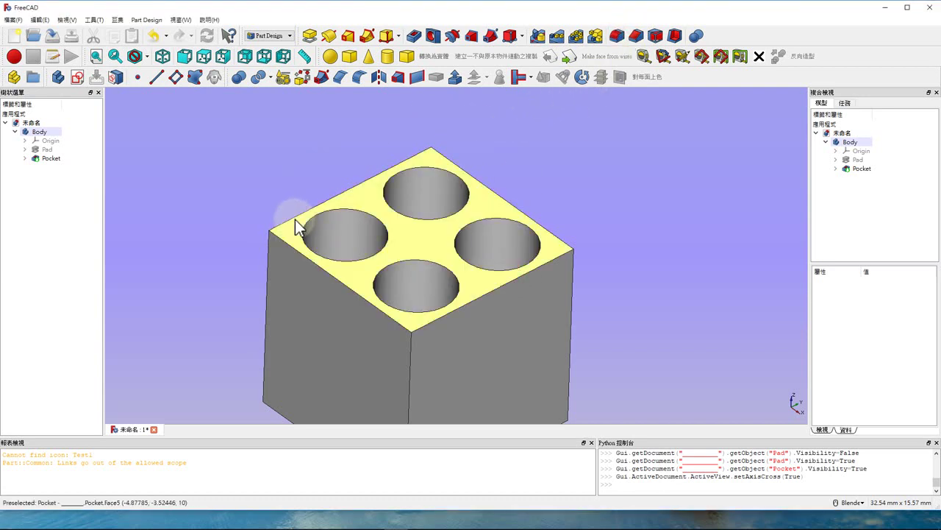
left_click(292, 219)
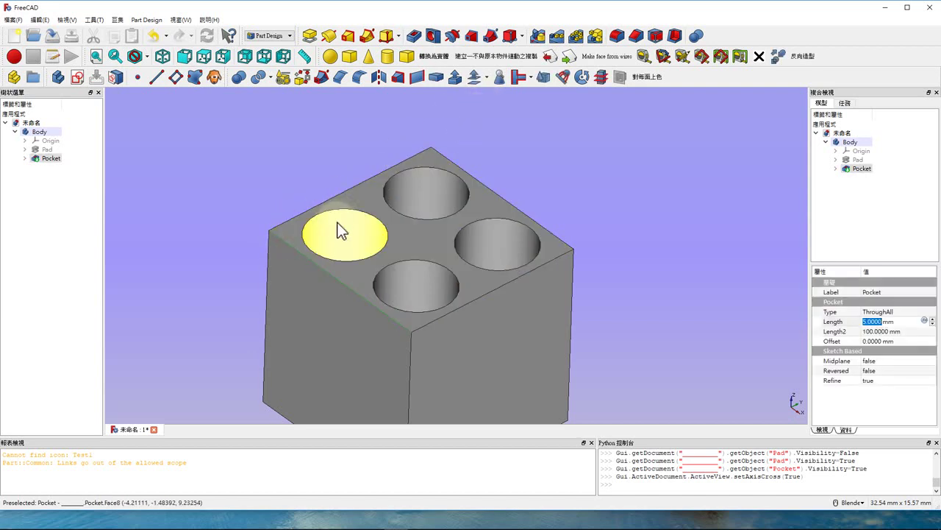
left_click(289, 222)
left_click(616, 36)
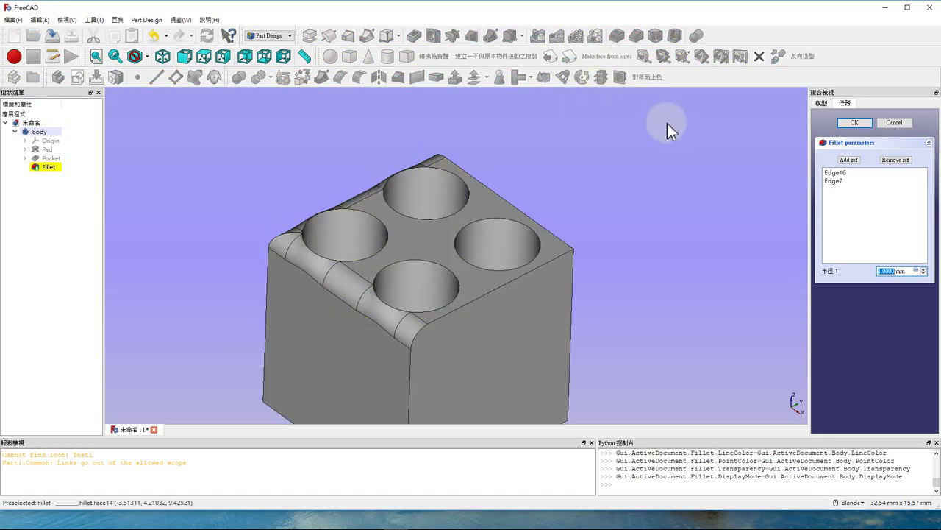
left_click(894, 123)
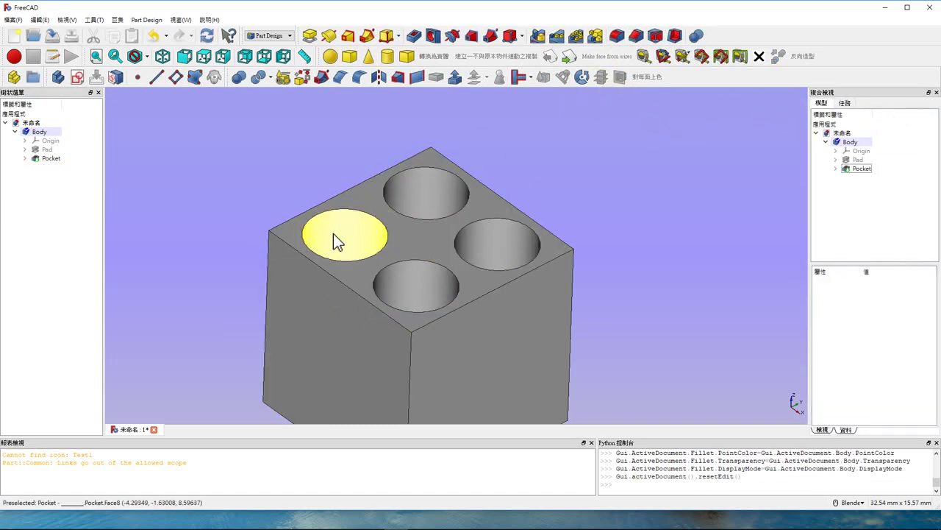
left_click(268, 244)
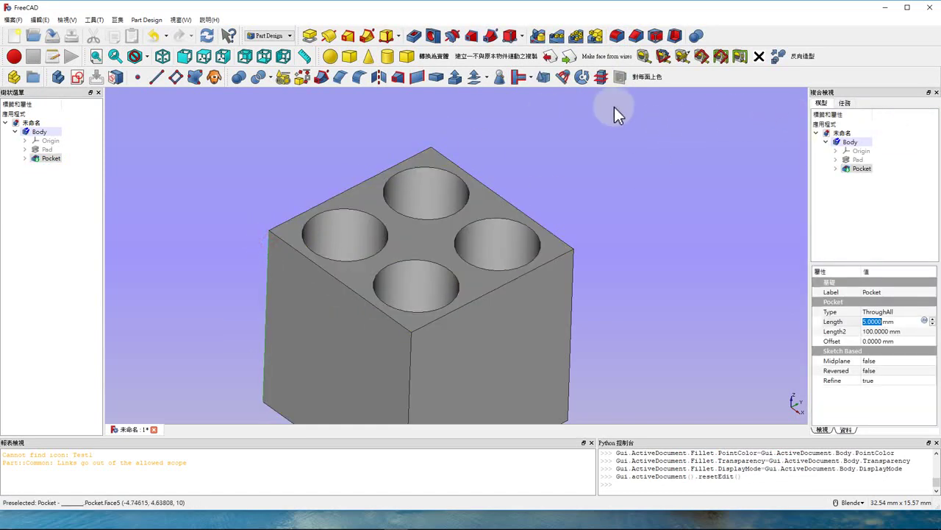
left_click(617, 36)
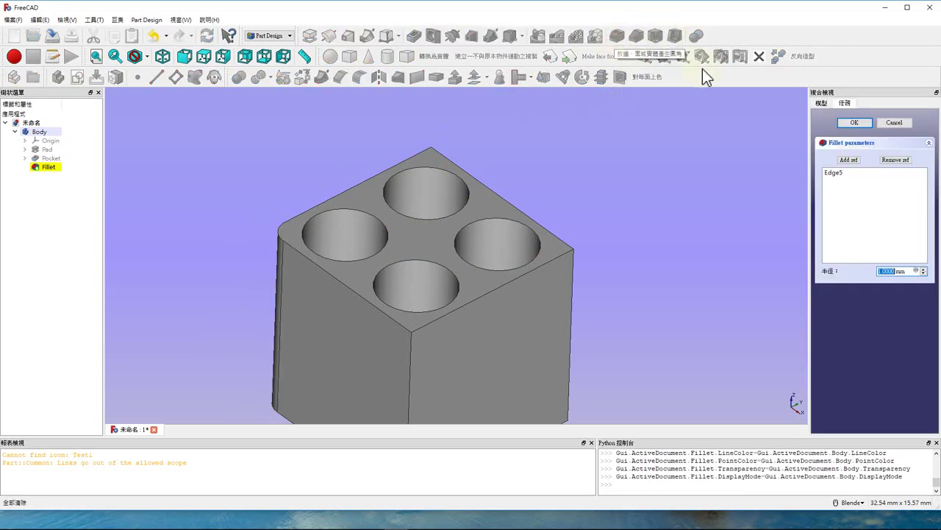
left_click(903, 123)
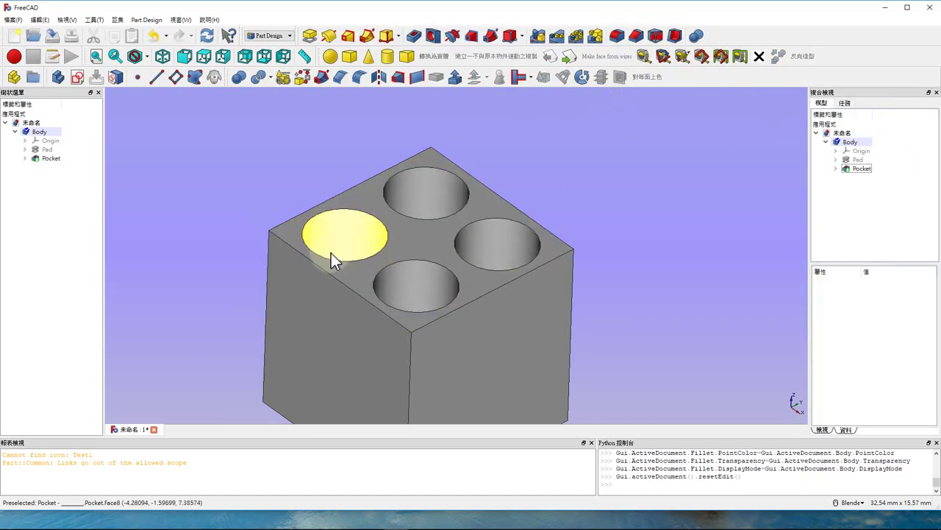
Step: Fillet top edges Edge10 and Edge4 at 1 mm radius and orbit to preview it
left_click(492, 289)
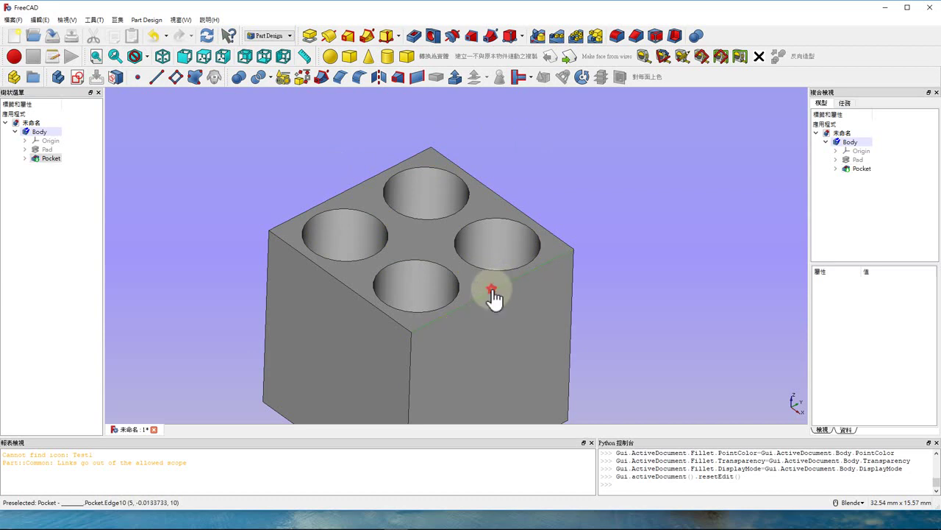
left_click(556, 257)
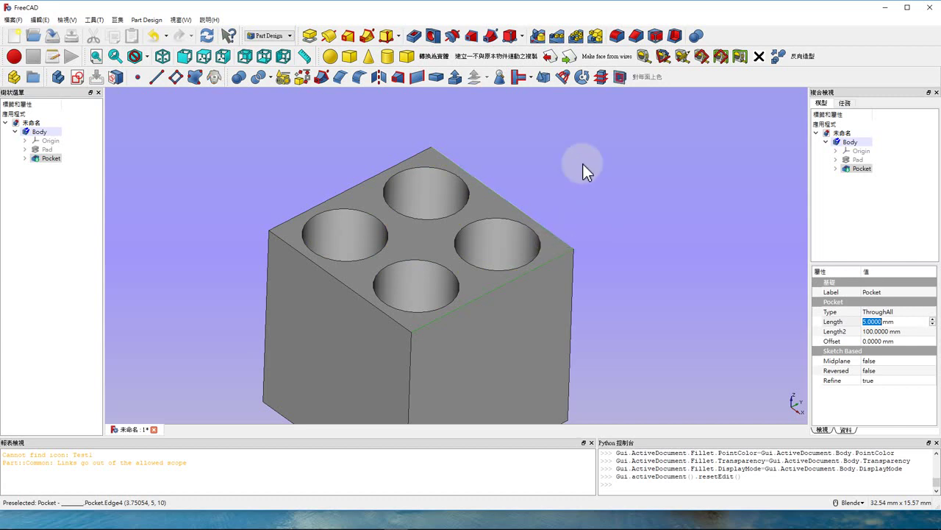
left_click(617, 35)
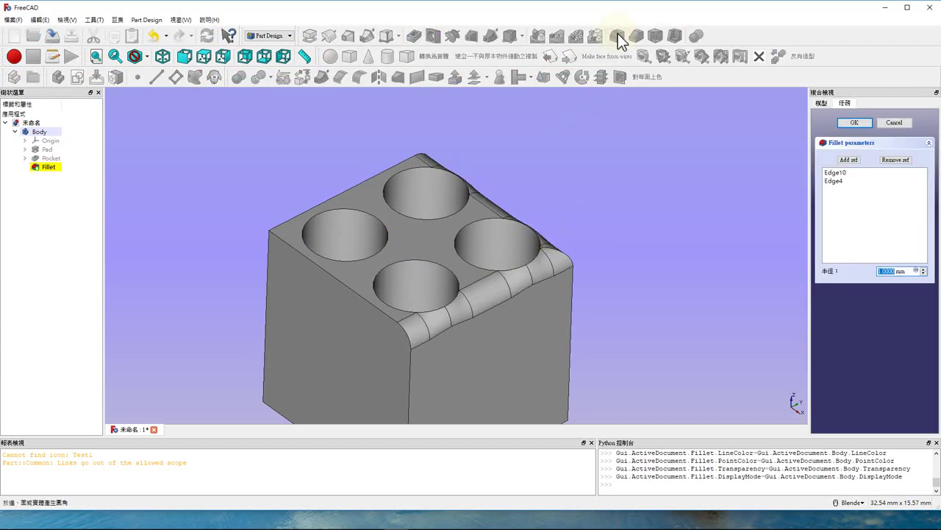
mouse_move(475, 246)
middle_mouse_down()
mouse_move(574, 270)
mouse_move(567, 246)
middle_mouse_up()
scroll(608, 311, "up", 5)
scroll(523, 269, "up", 4)
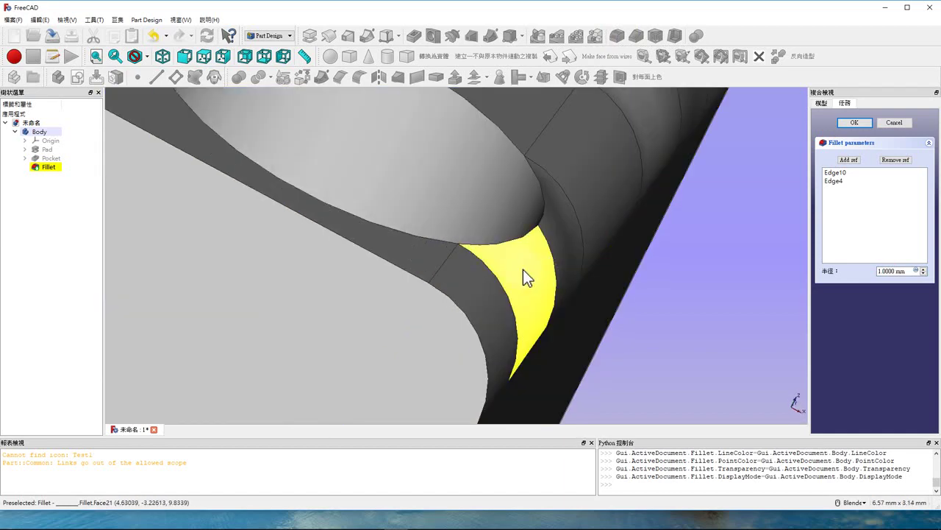
scroll(490, 274, "down", 5)
scroll(556, 249, "up", 1)
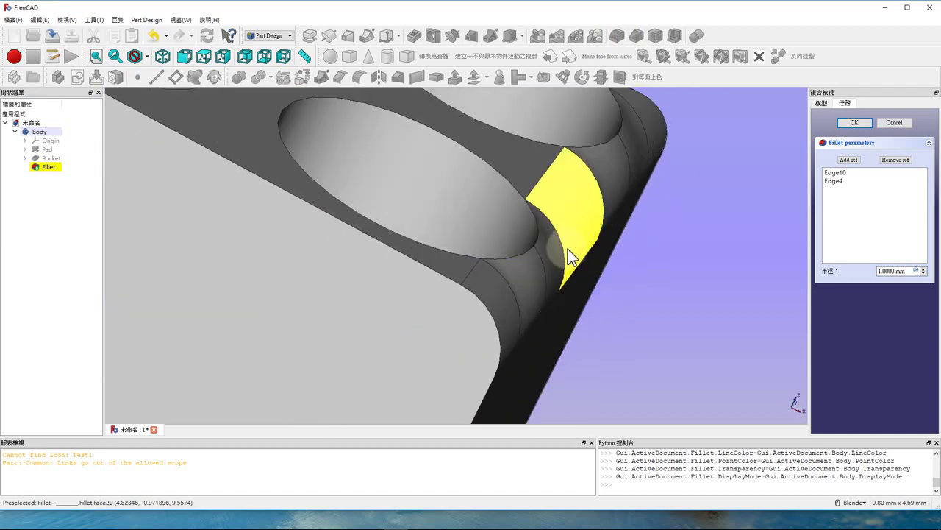
middle_click_drag(568, 249, 470, 250)
scroll(473, 248, "down", 3)
scroll(476, 248, "down", 5)
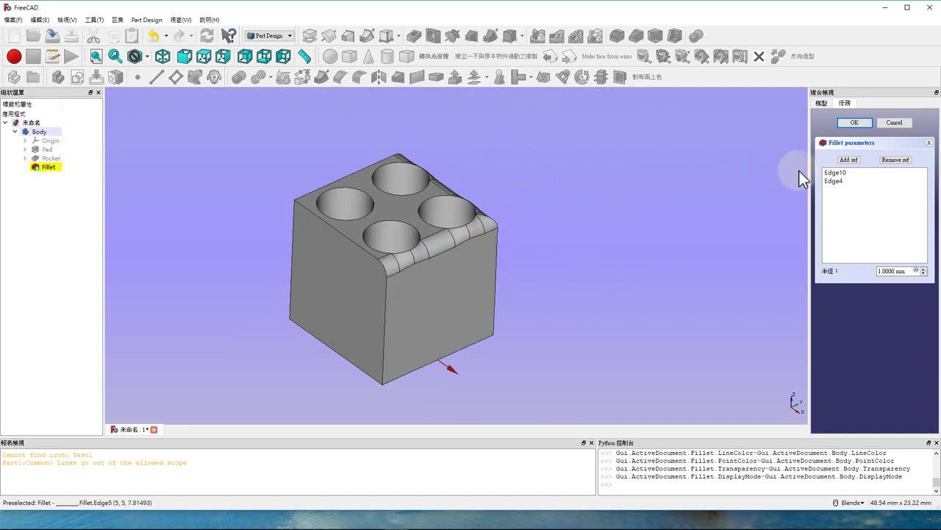
left_click_drag(900, 271, 853, 275)
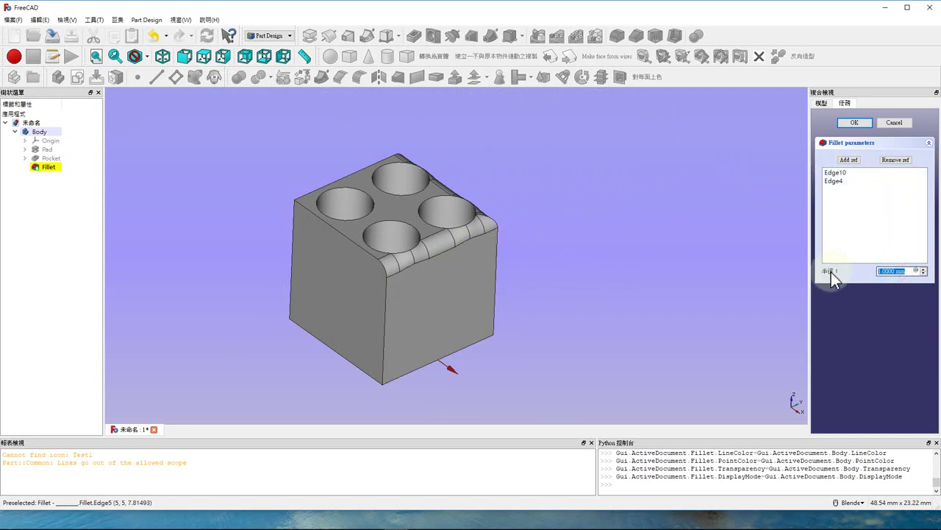
type("0.05")
Step: Accept the 1 mm fillet and zoom in and out to inspect the rounded edges
key("Return")
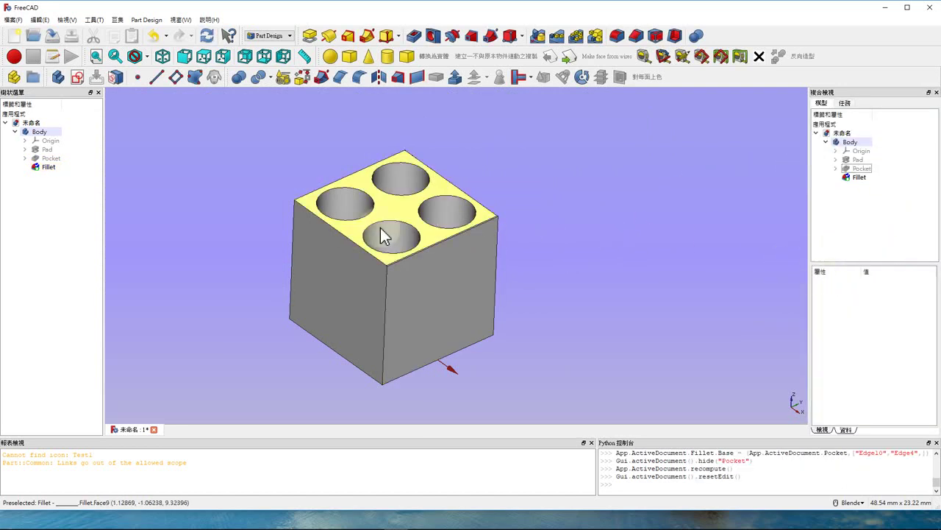
scroll(452, 281, "up", 5)
scroll(563, 375, "down", 5)
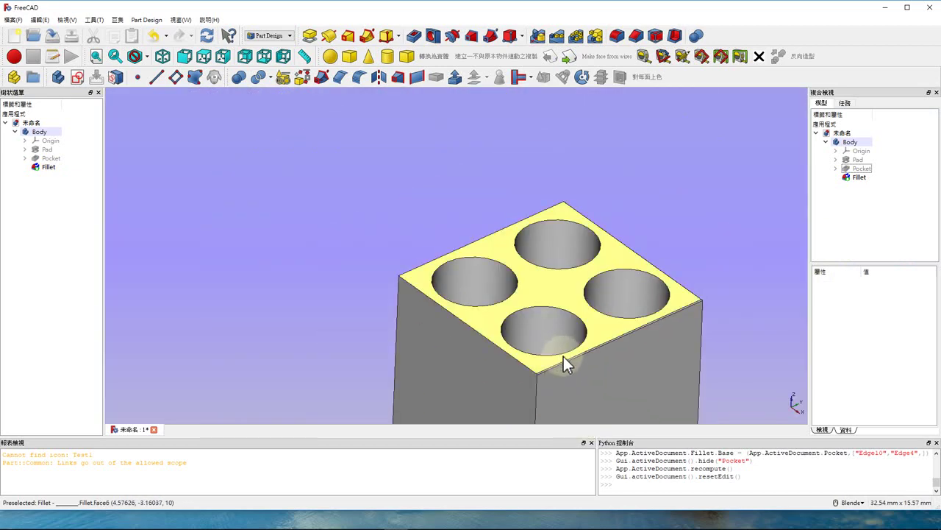
scroll(565, 354, "up", 4)
scroll(553, 356, "down", 5)
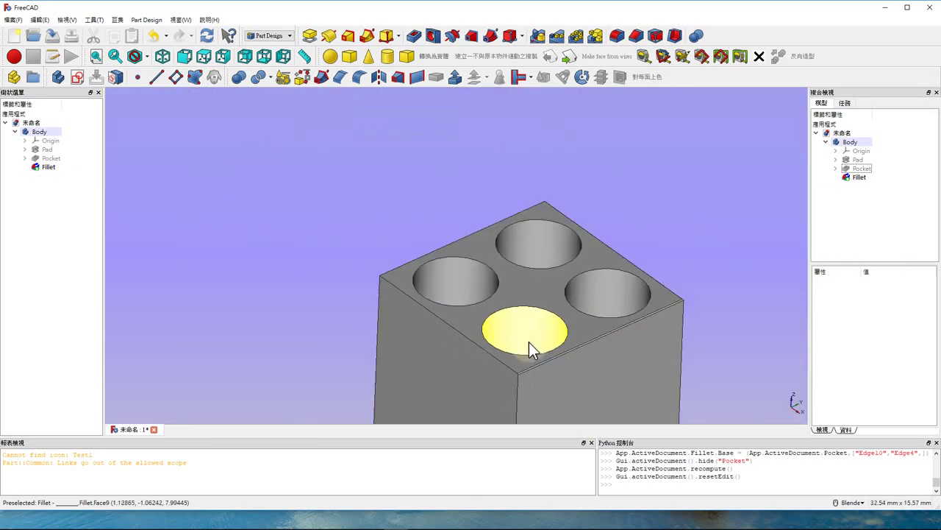
scroll(557, 361, "down", 3)
scroll(516, 324, "down", 2)
scroll(529, 348, "up", 2)
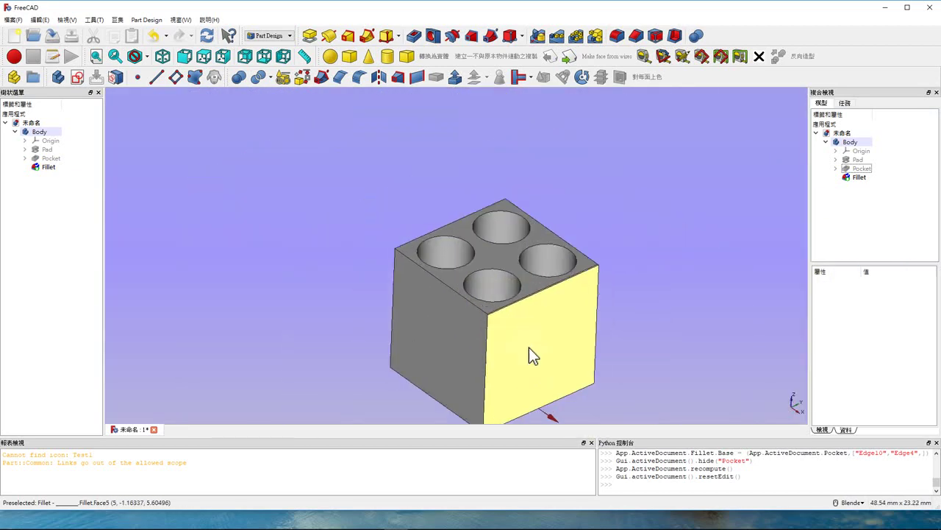
scroll(519, 296, "up", 1)
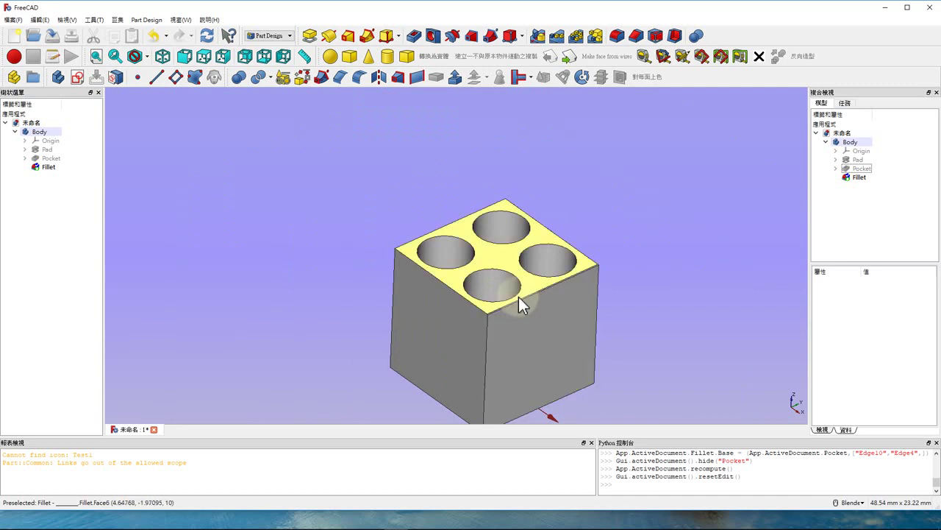
Step: Delete the Fillet feature and view the sharp-edged block from a lower side angle
left_click(865, 178)
key("Delete")
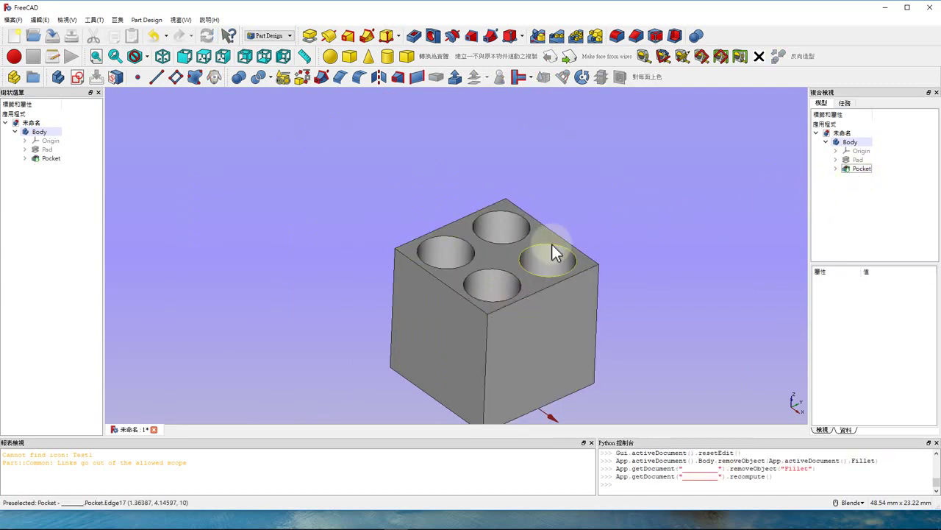
scroll(552, 243, "down", 2)
scroll(483, 280, "up", 2)
scroll(420, 276, "up", 3)
scroll(506, 255, "down", 2)
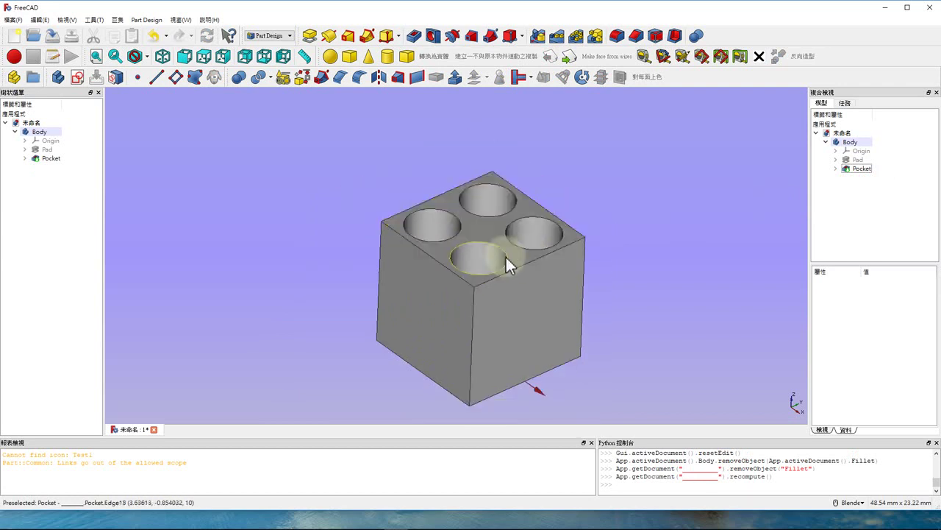
mouse_move(601, 308)
middle_mouse_down()
mouse_move(515, 316)
mouse_move(370, 292)
mouse_move(551, 300)
mouse_move(559, 260)
mouse_move(545, 252)
mouse_move(544, 303)
mouse_move(525, 257)
middle_mouse_up()
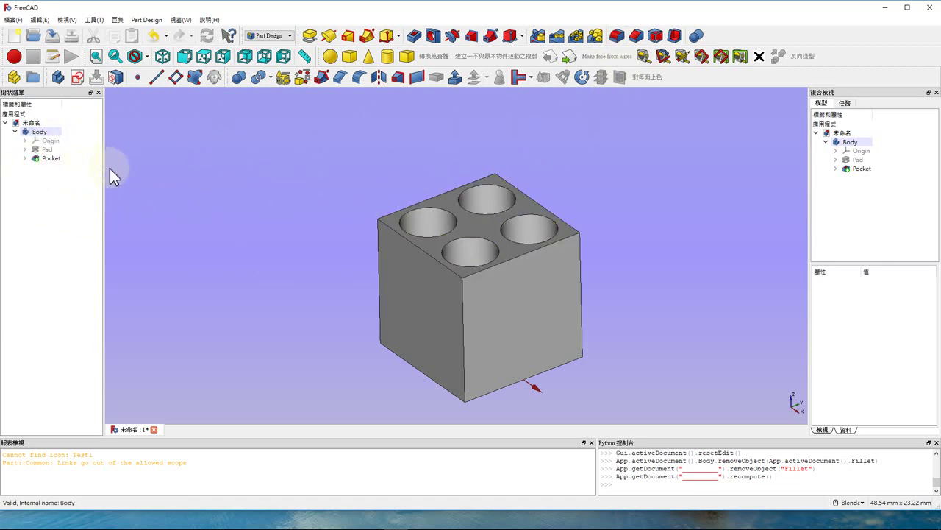
left_click(862, 169)
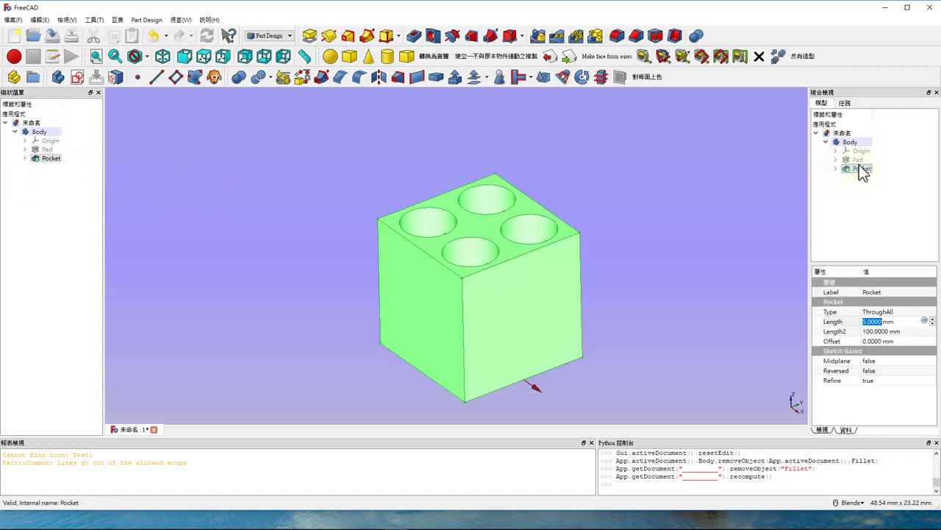
left_click(854, 159)
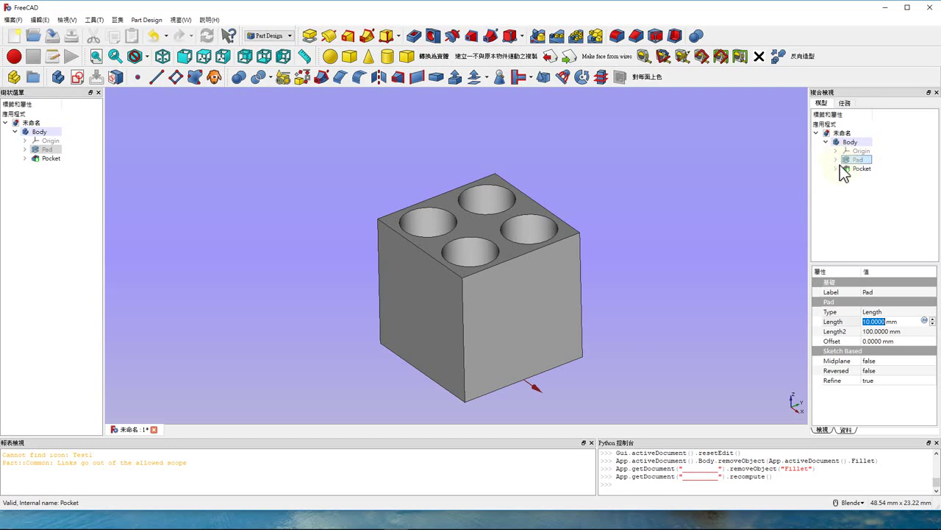
left_click(837, 160)
double_click(871, 170)
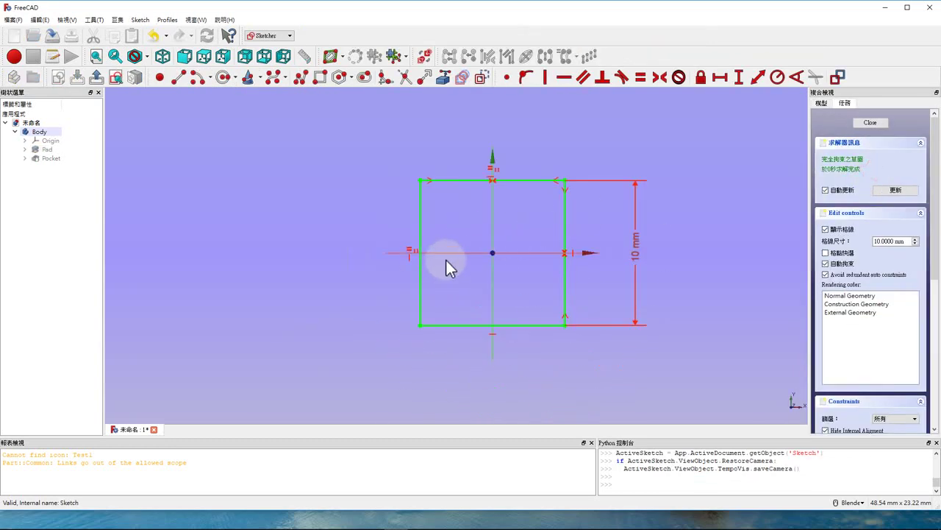
left_click(870, 122)
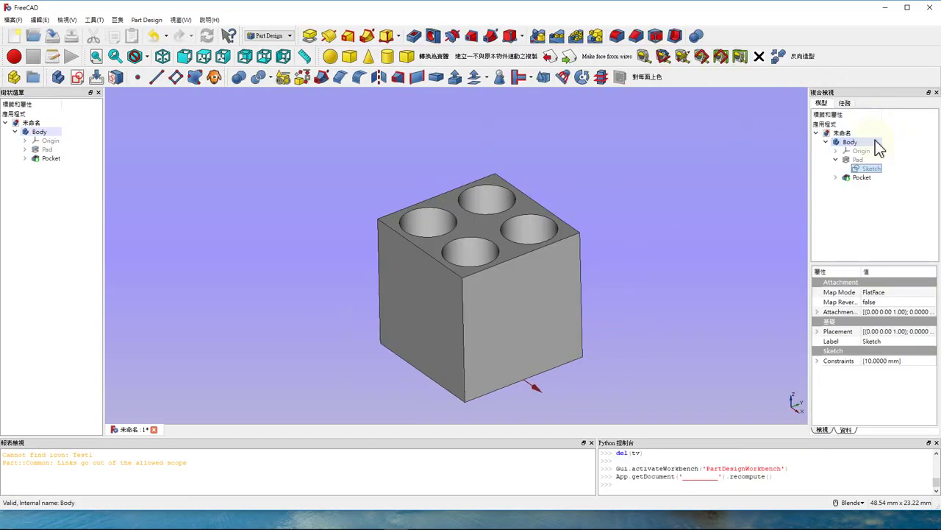
left_click(865, 179)
double_click(865, 179)
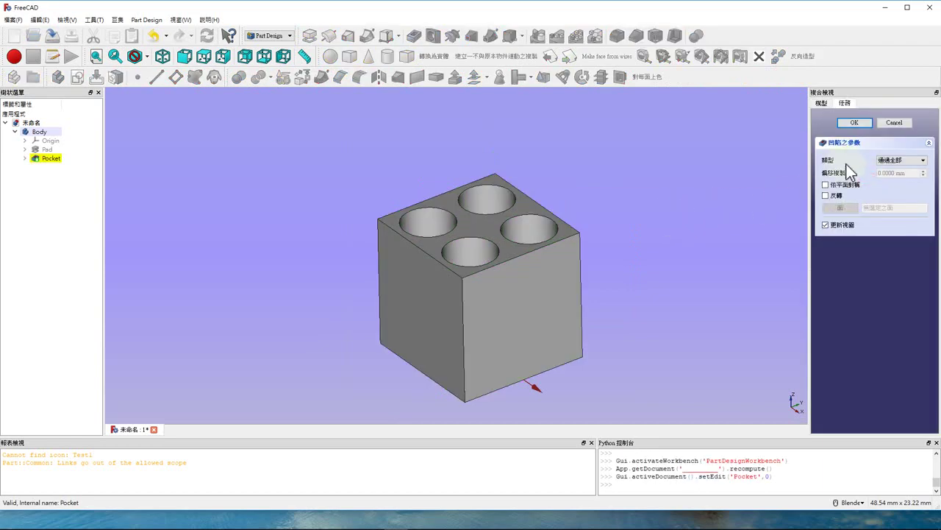
left_click(855, 123)
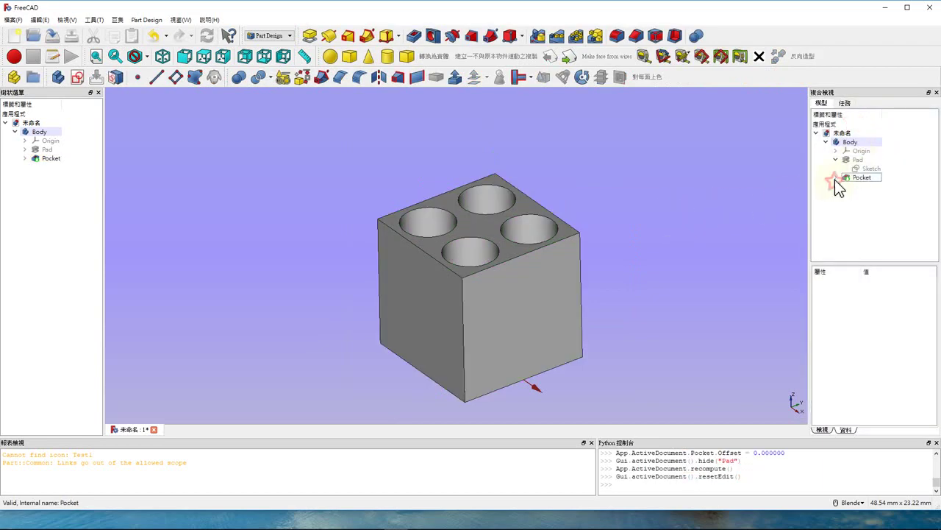
left_click(835, 179)
Step: In Sketch001, make the bottom-right, bottom-left and top-left circles construction geometry
double_click(877, 187)
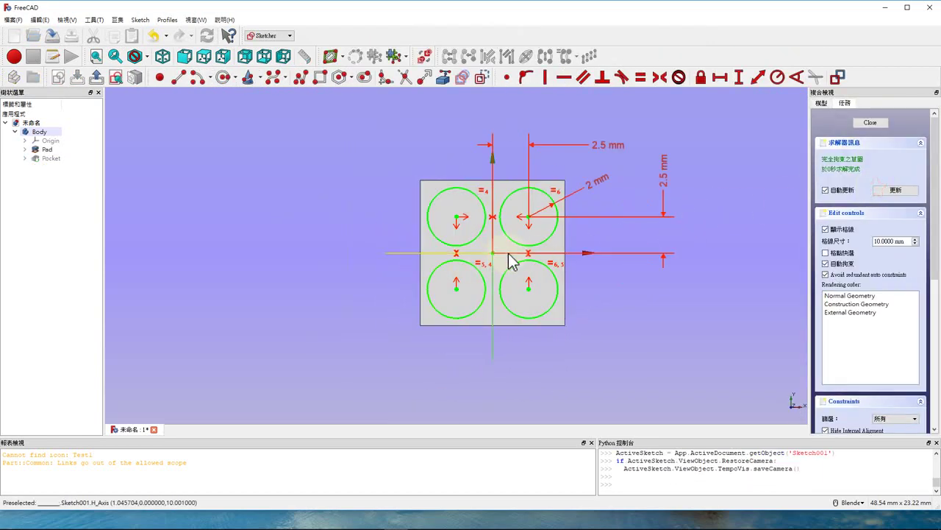
left_click(456, 238)
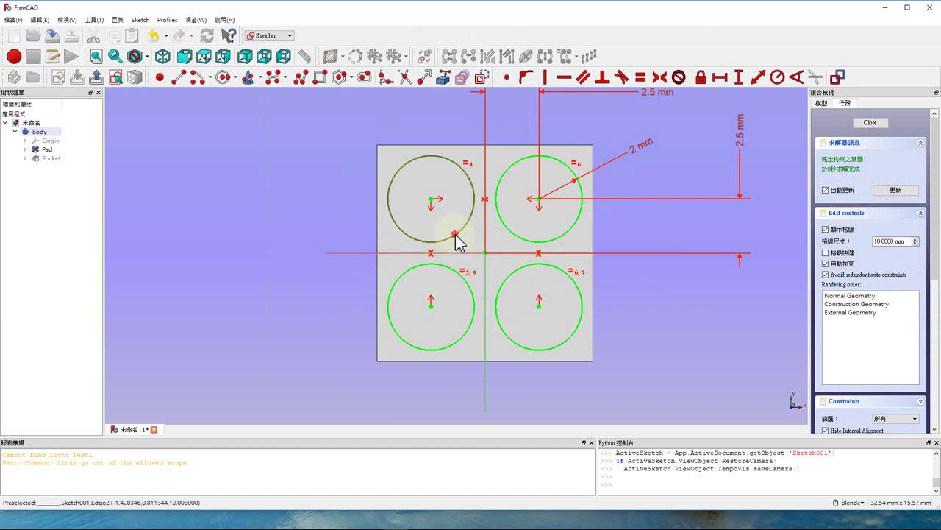
left_click(466, 287)
left_click(517, 274)
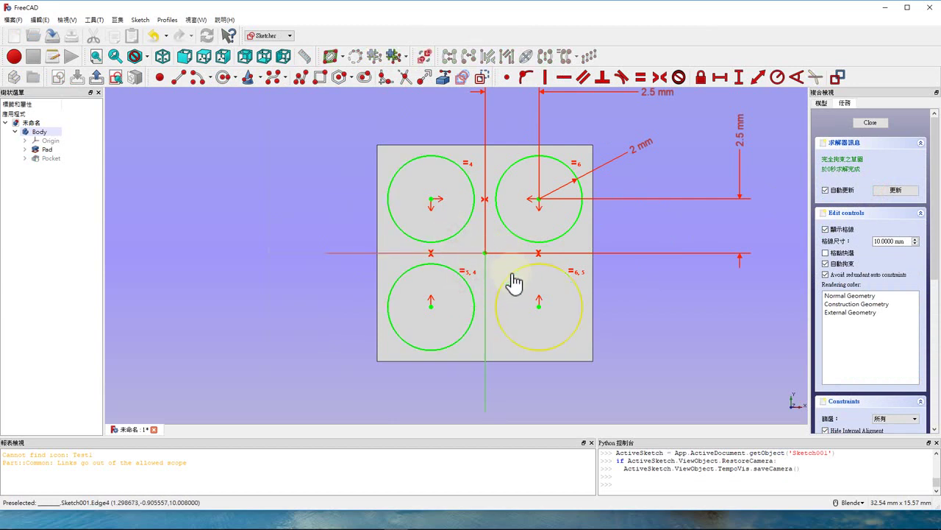
left_click(514, 273)
left_click(451, 271)
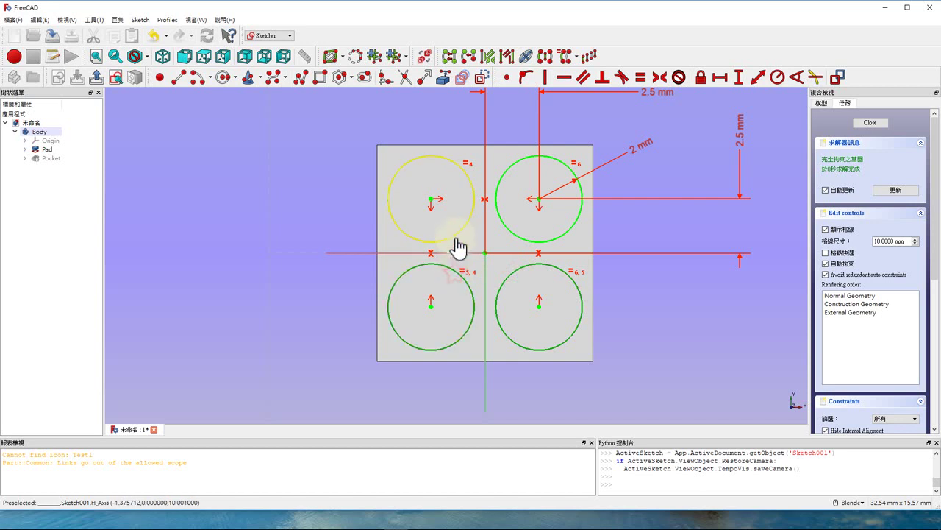
left_click(455, 235)
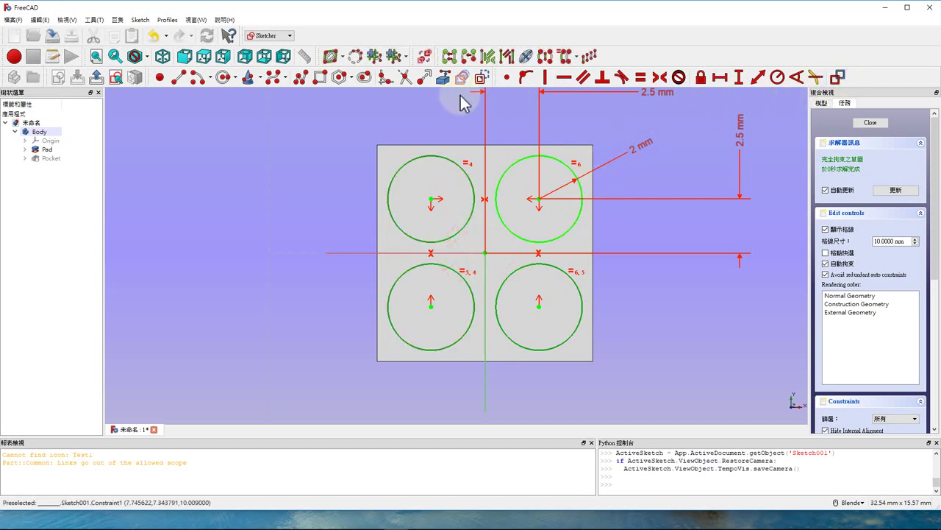
left_click(481, 78)
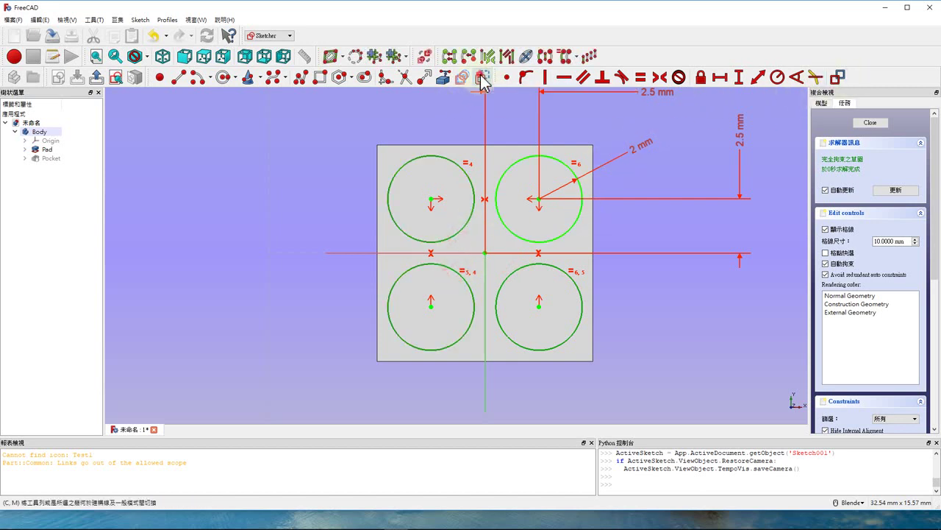
left_click(870, 123)
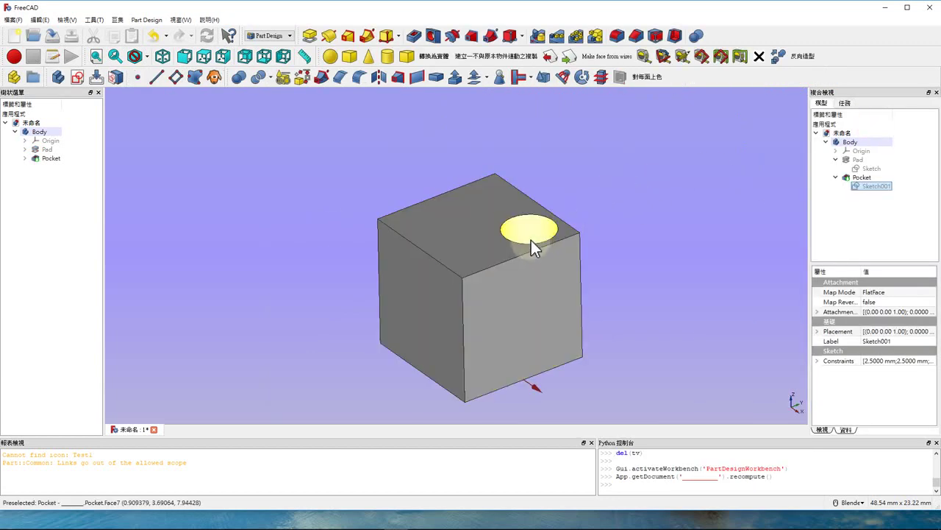
left_click(49, 158)
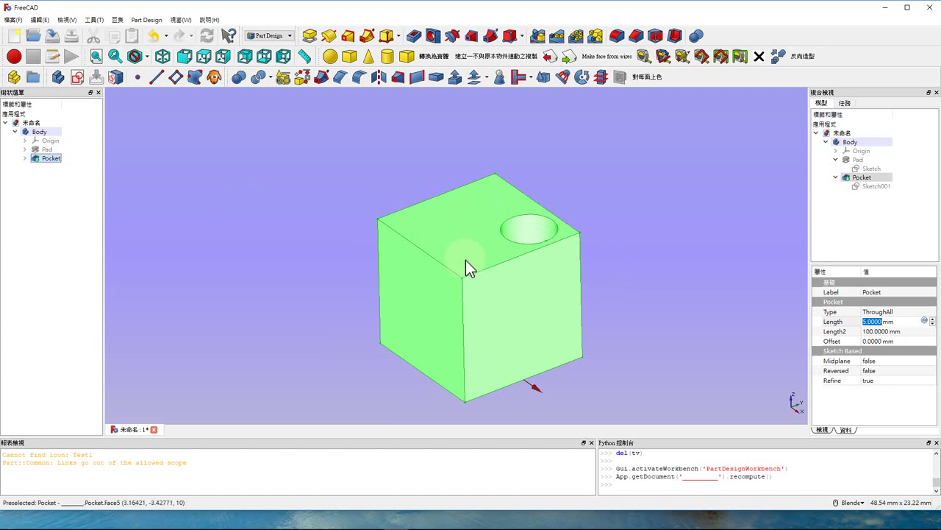
scroll(479, 225, "down", 4)
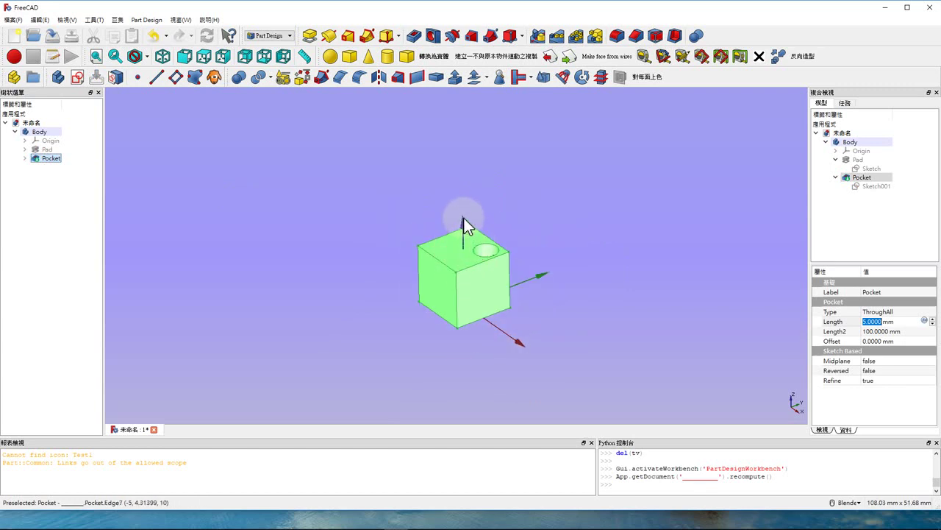
Step: Polar-pattern the Pocket about the Z axis with 4 occurrences over 360°
left_click(578, 41)
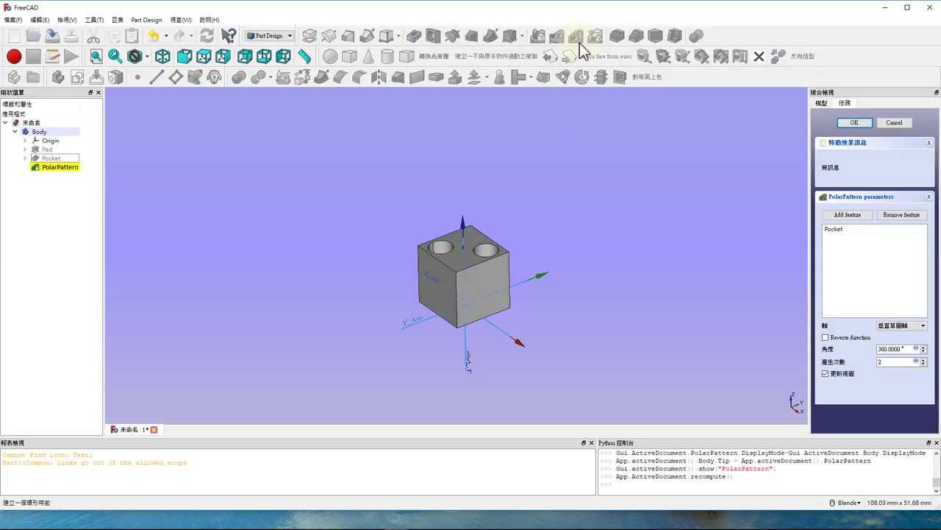
left_click(833, 229)
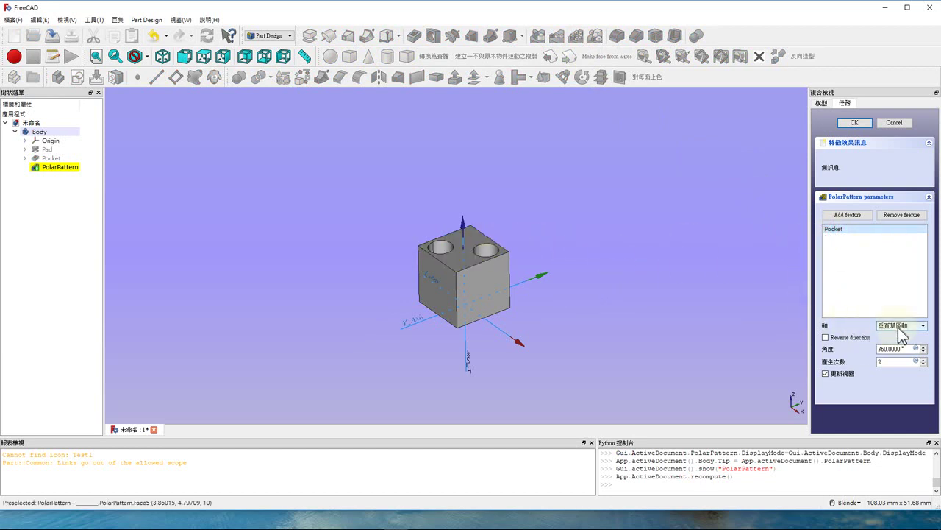
left_click(472, 395)
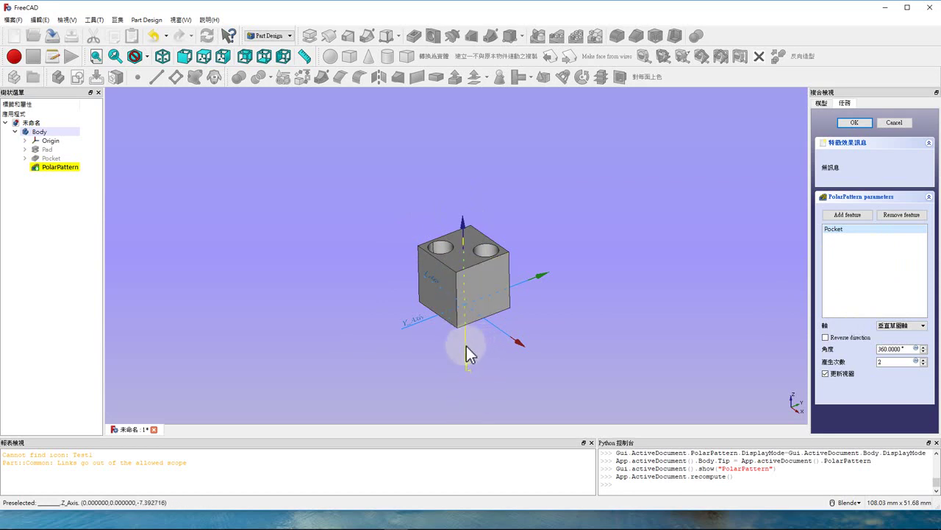
left_click(899, 325)
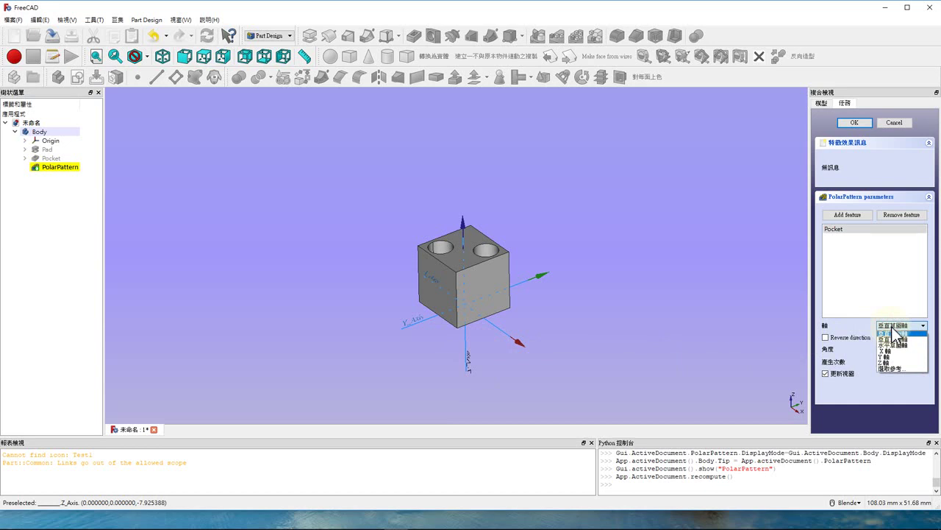
left_click(892, 369)
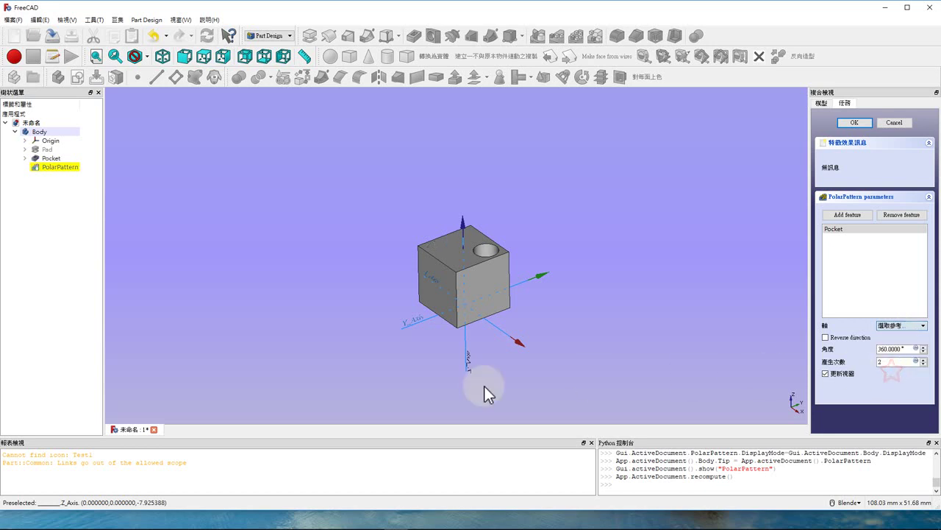
left_click(466, 349)
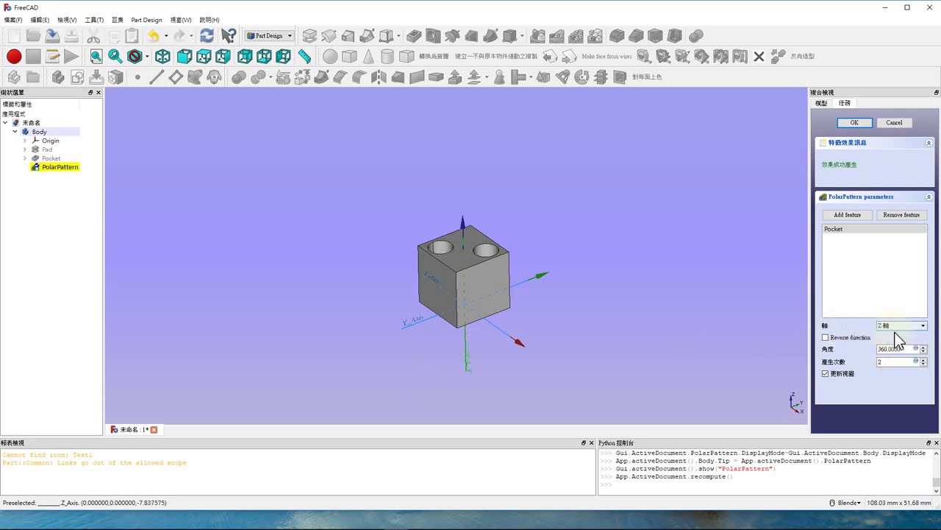
left_click(896, 360)
double_click(896, 359)
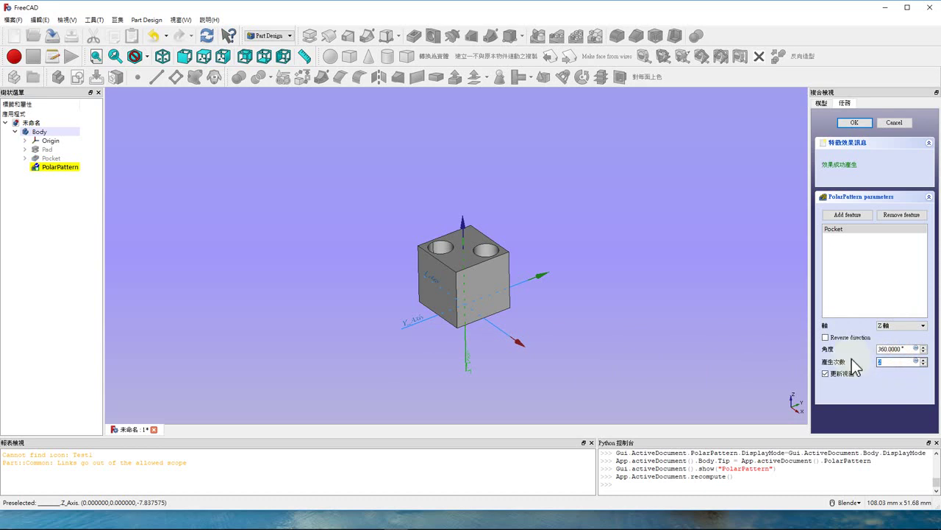
type("4")
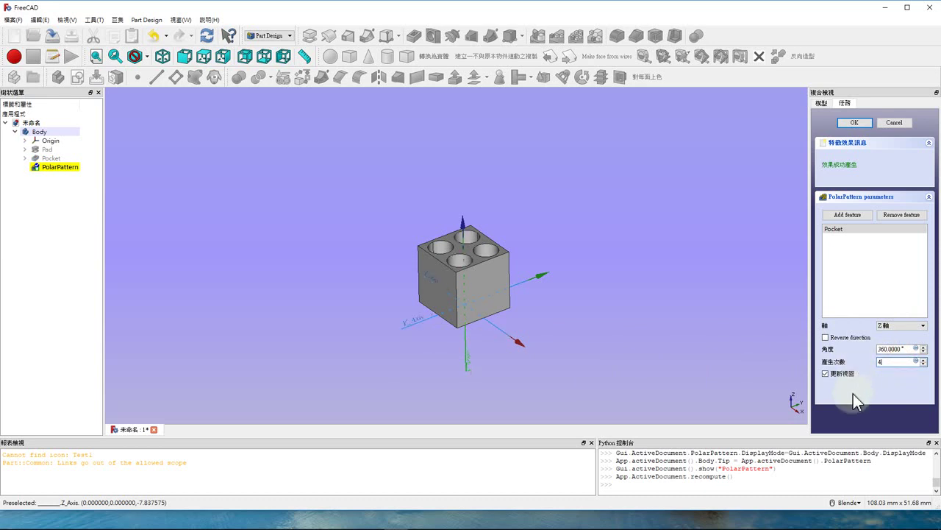
left_click(857, 120)
Step: Zoom to inspect the four-hole cube, then select its left side face
scroll(416, 258, "up", 5)
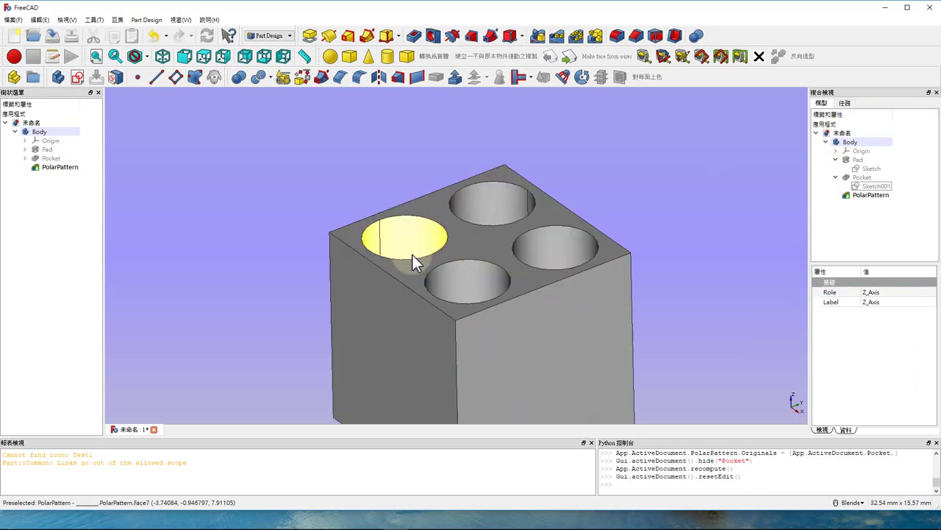
scroll(452, 273, "down", 4)
scroll(456, 288, "up", 2)
scroll(457, 285, "down", 2)
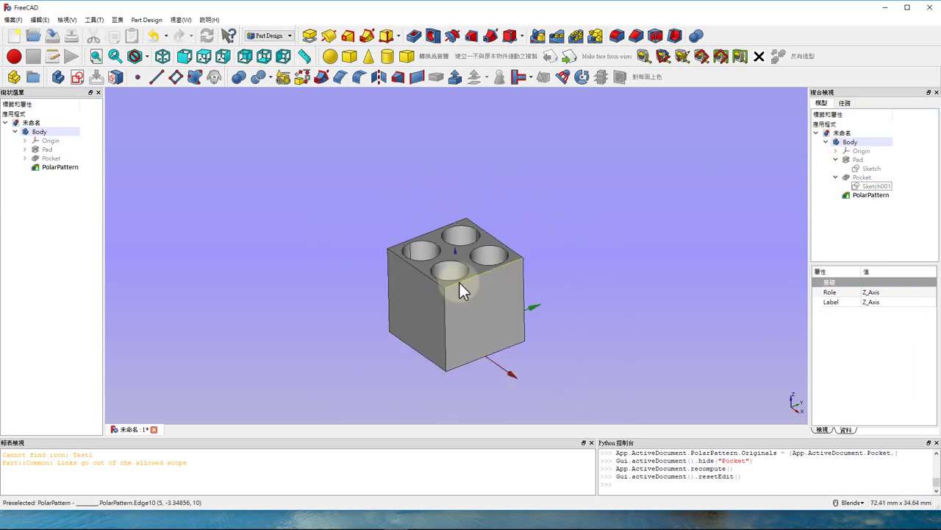
scroll(495, 268, "up", 2)
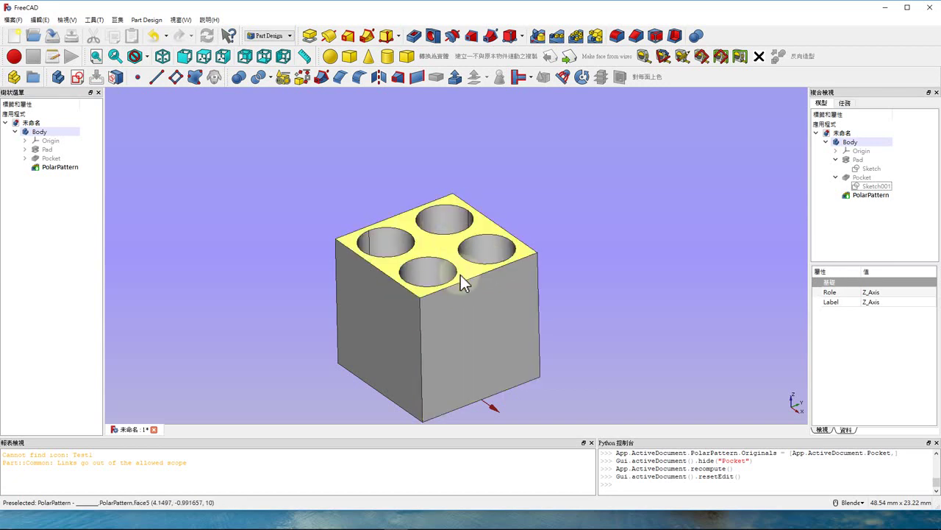
scroll(461, 270, "down", 2)
scroll(461, 330, "up", 2)
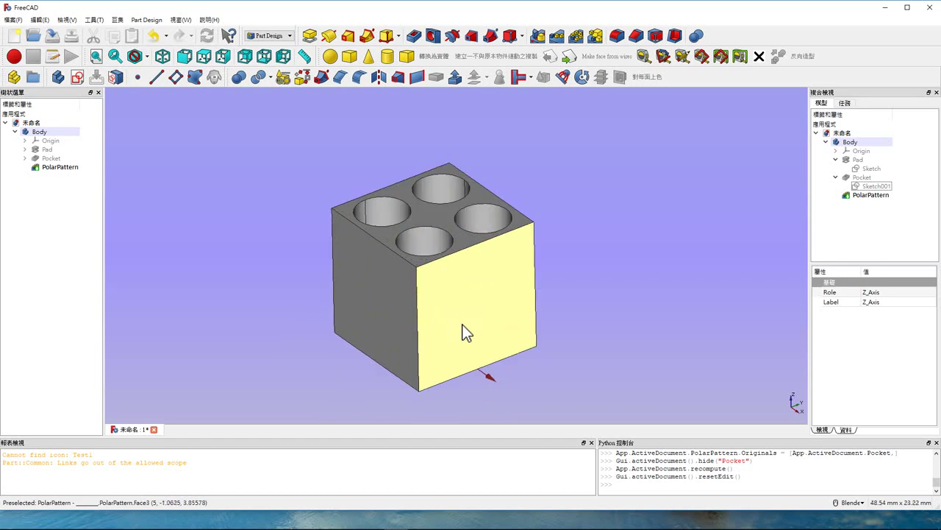
left_click(327, 263)
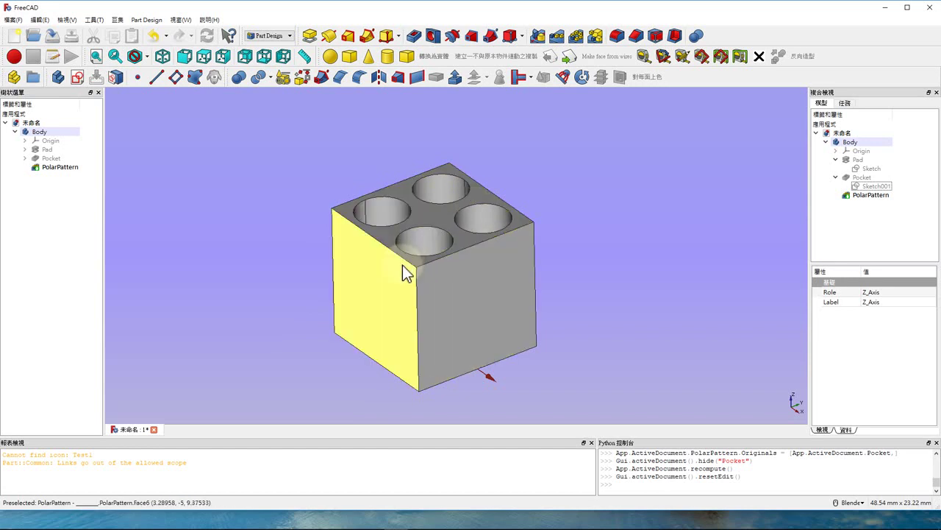
left_click(370, 300)
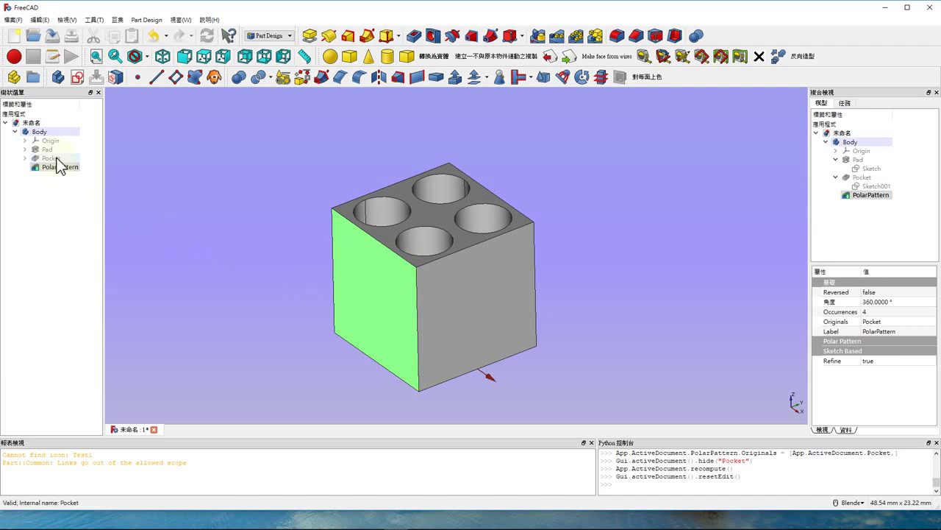
Step: Create Sketch002 on the side face with a circle centred on the vertical axis
left_click(77, 78)
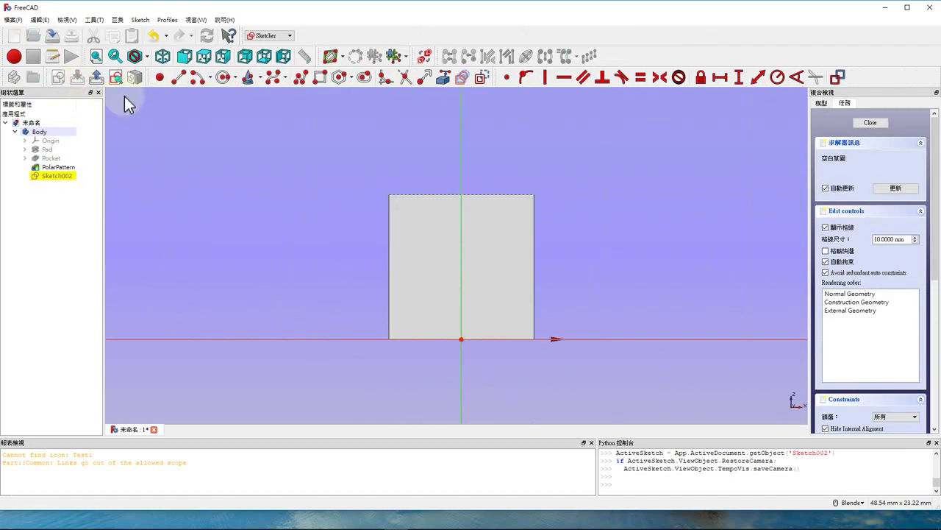
scroll(525, 324, "up", 2)
scroll(521, 328, "down", 2)
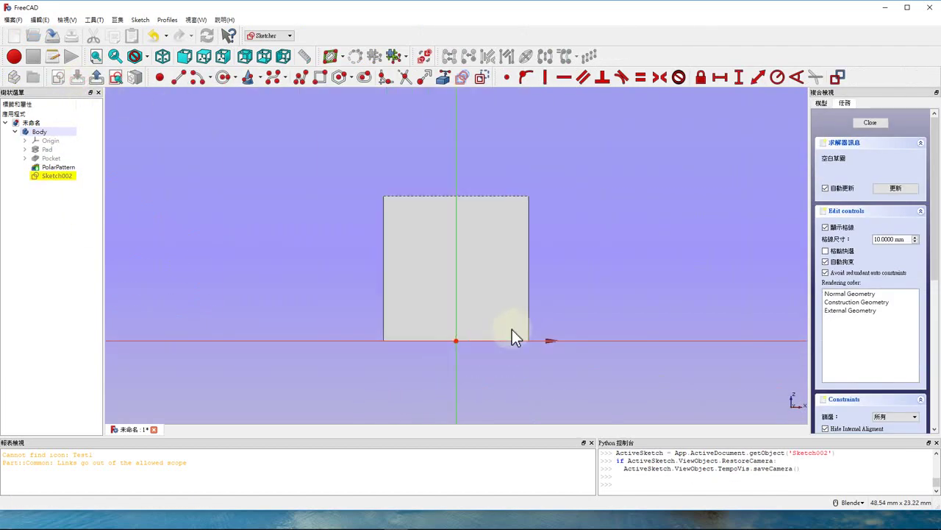
scroll(473, 338, "up", 2)
scroll(457, 304, "down", 2)
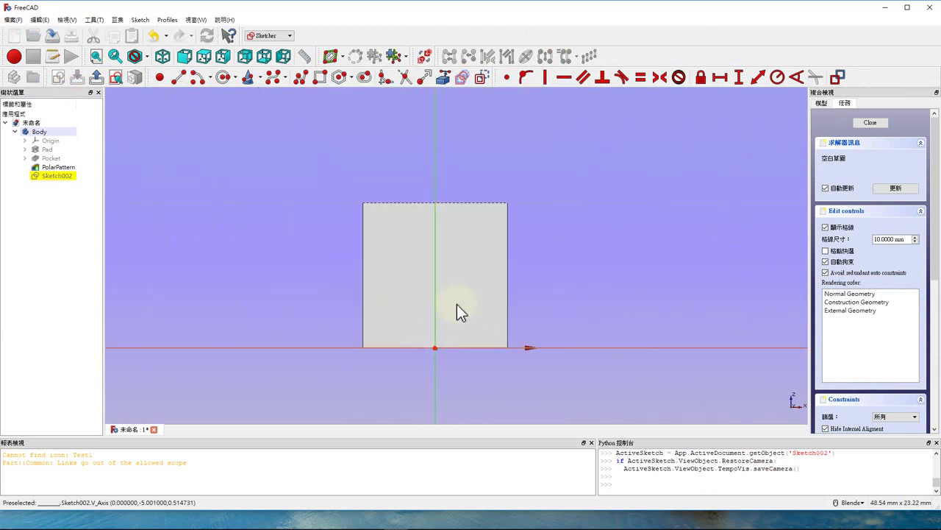
scroll(455, 309, "up", 1)
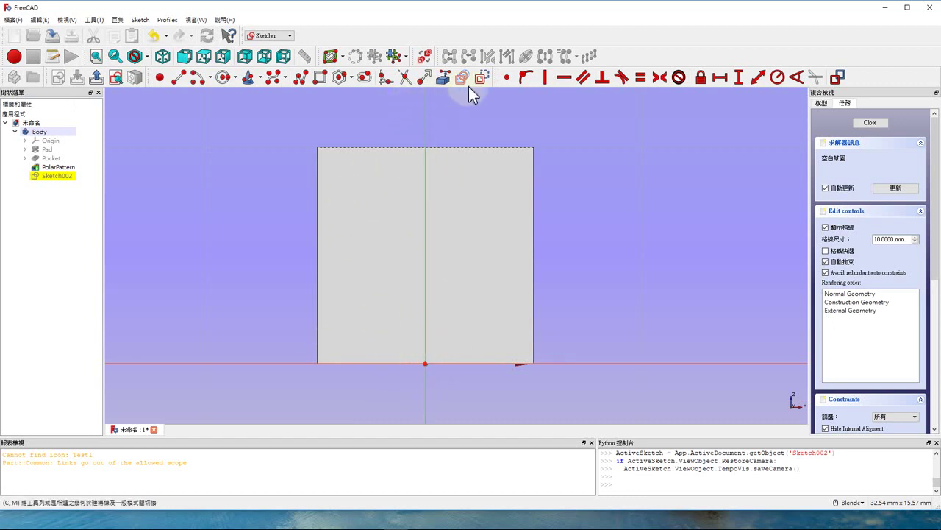
left_click(222, 79)
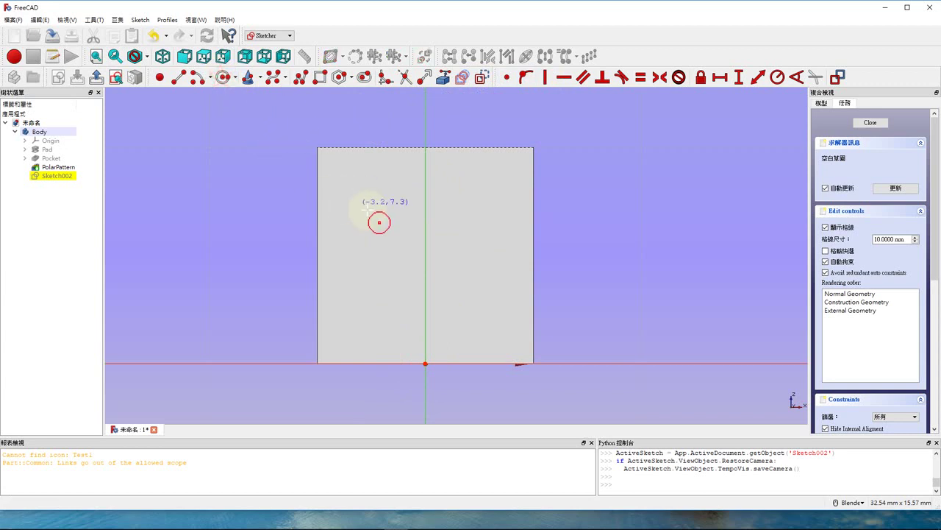
left_click(469, 278)
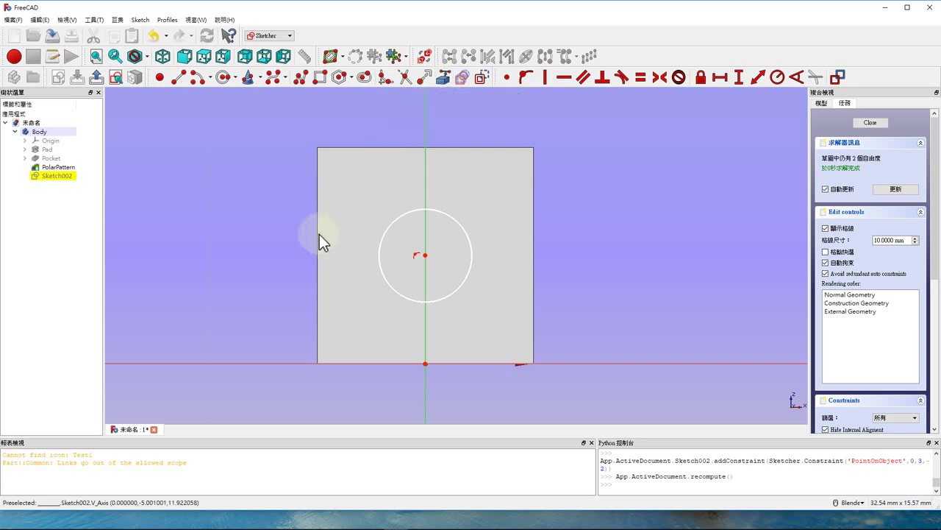
Step: Import the face's left, top and right edges as external geometry, then select the circle
left_click(443, 76)
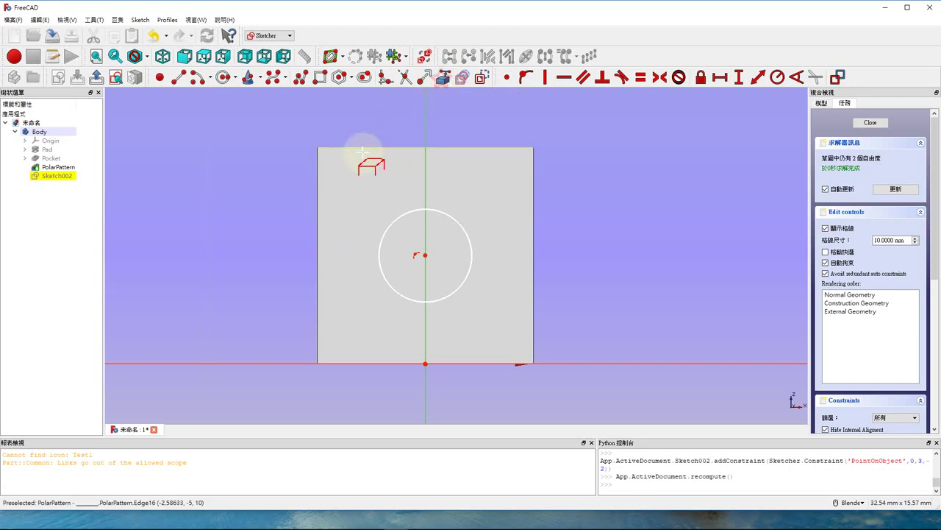
left_click(318, 210)
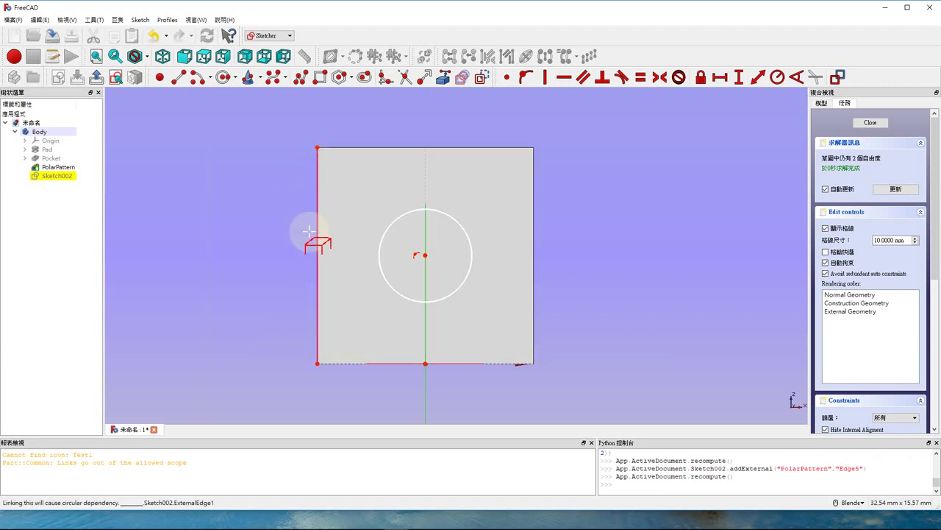
right_click(259, 243)
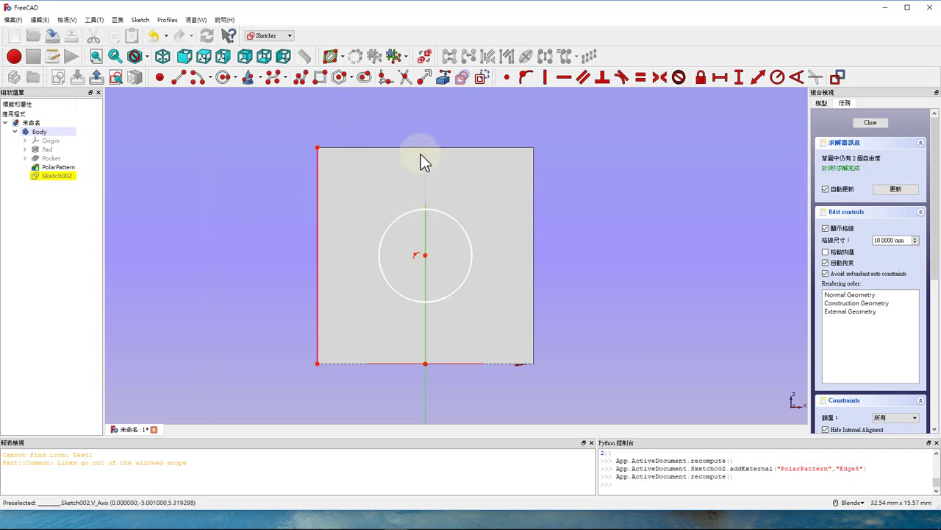
left_click(444, 77)
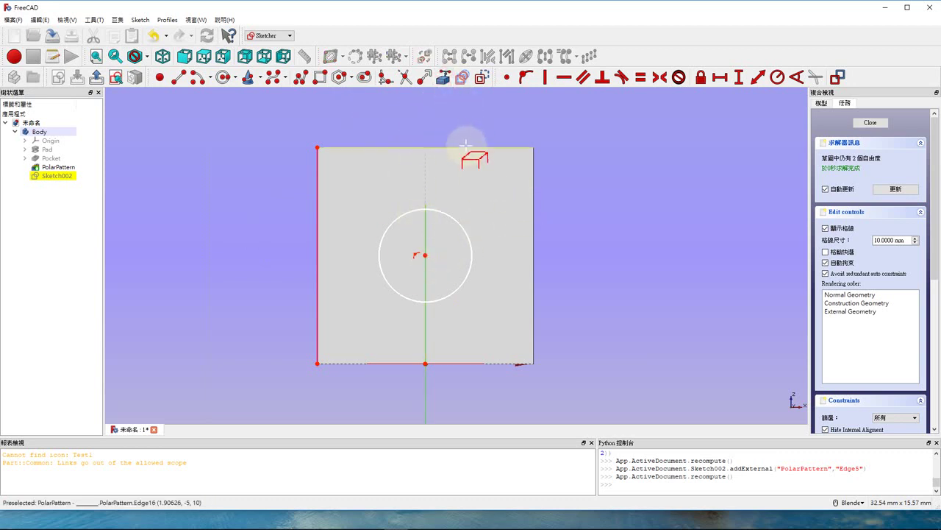
left_click(468, 152)
left_click(535, 183)
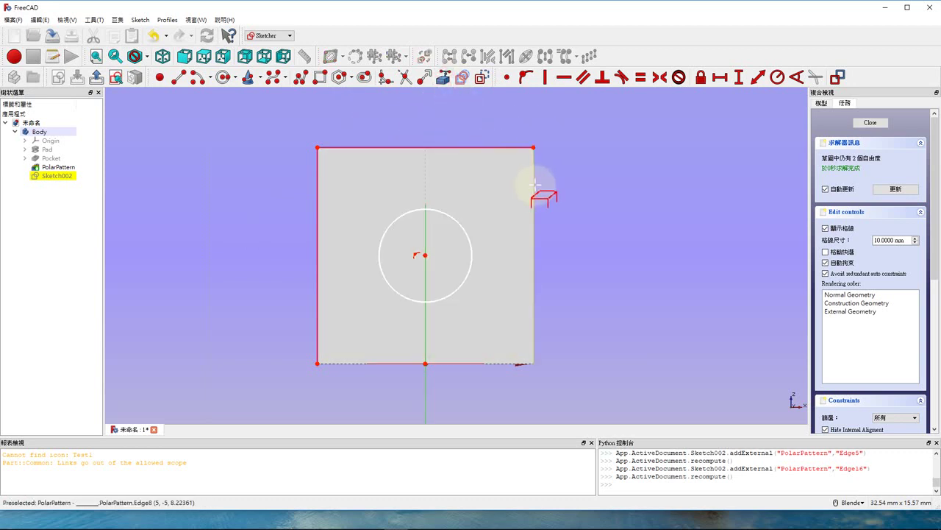
right_click(630, 170)
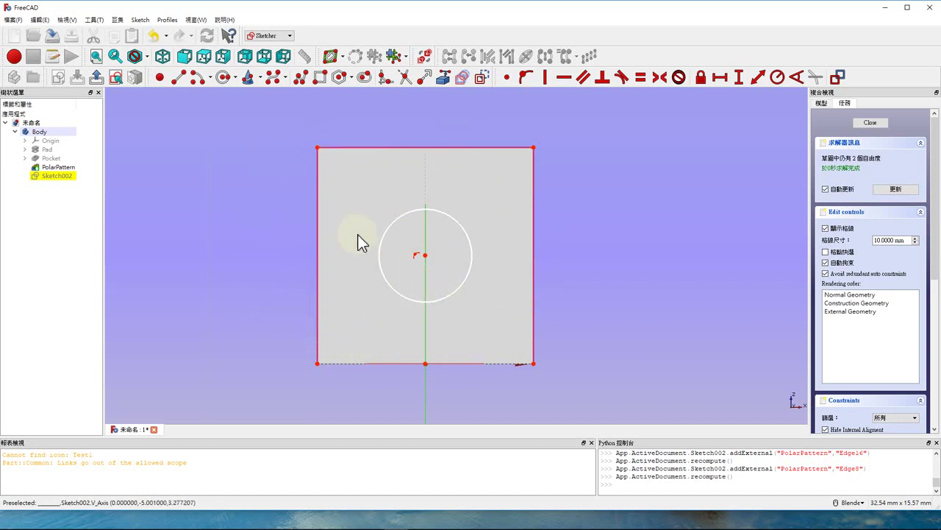
left_click(466, 233)
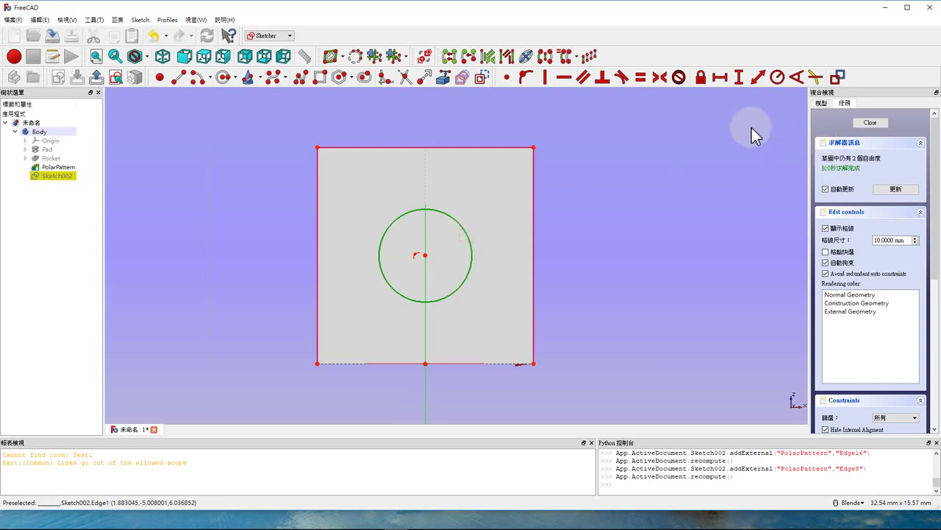
Step: Give the circle a 2 mm radius and drag it higher along the vertical axis
left_click(777, 78)
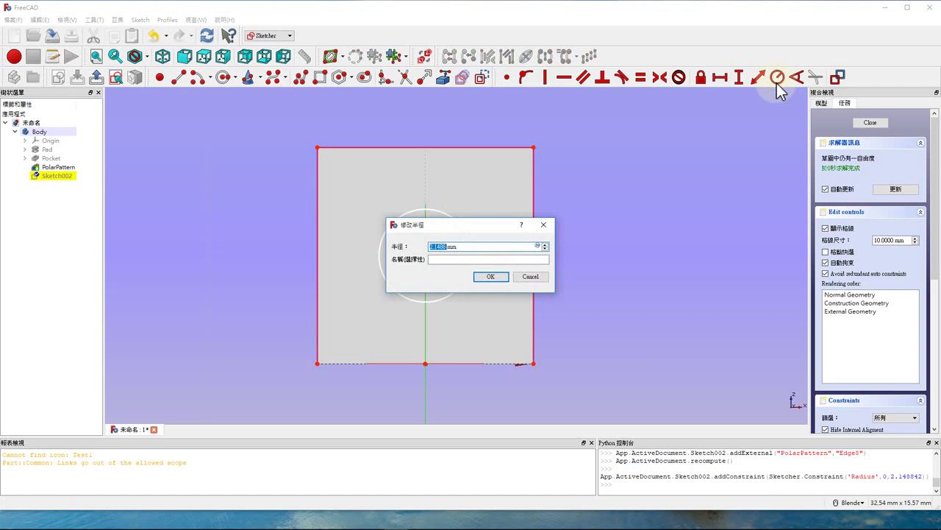
key("Return")
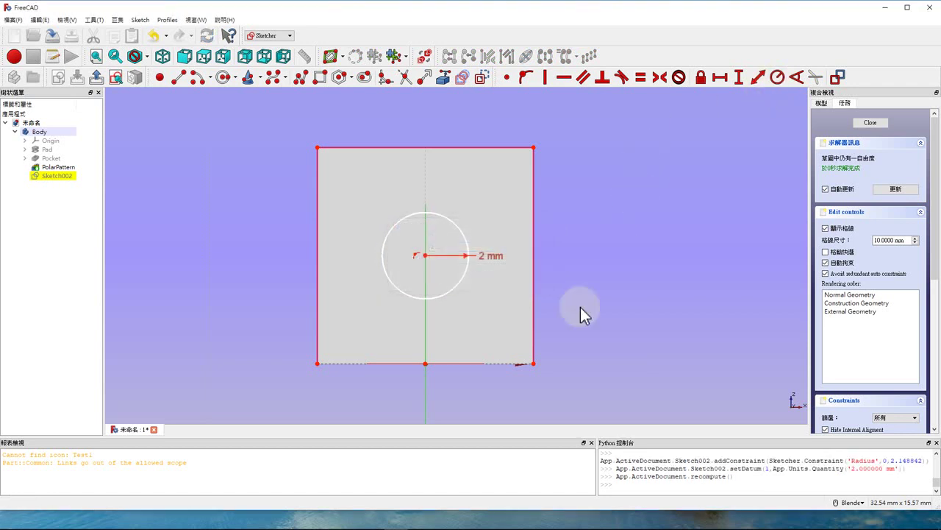
mouse_move(425, 257)
left_mouse_down()
mouse_move(406, 279)
mouse_move(427, 269)
left_mouse_up()
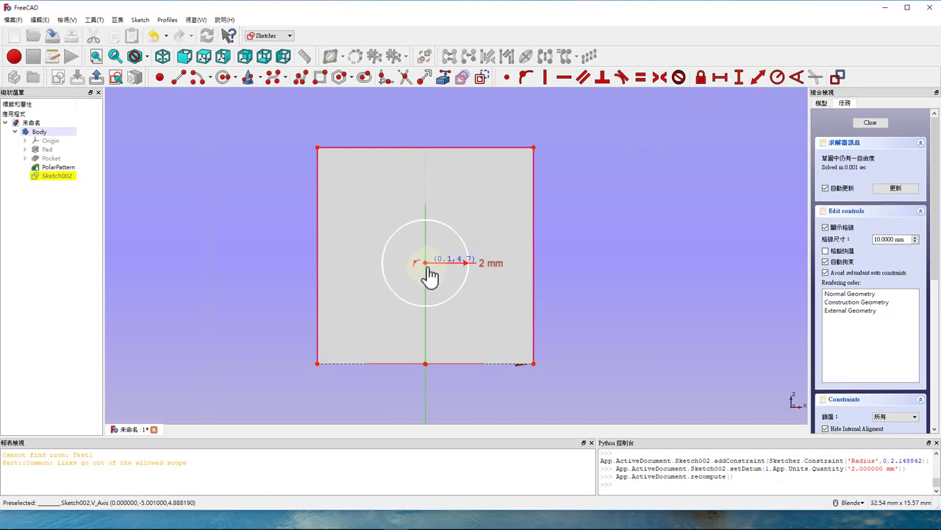
left_click_drag(427, 268, 427, 270)
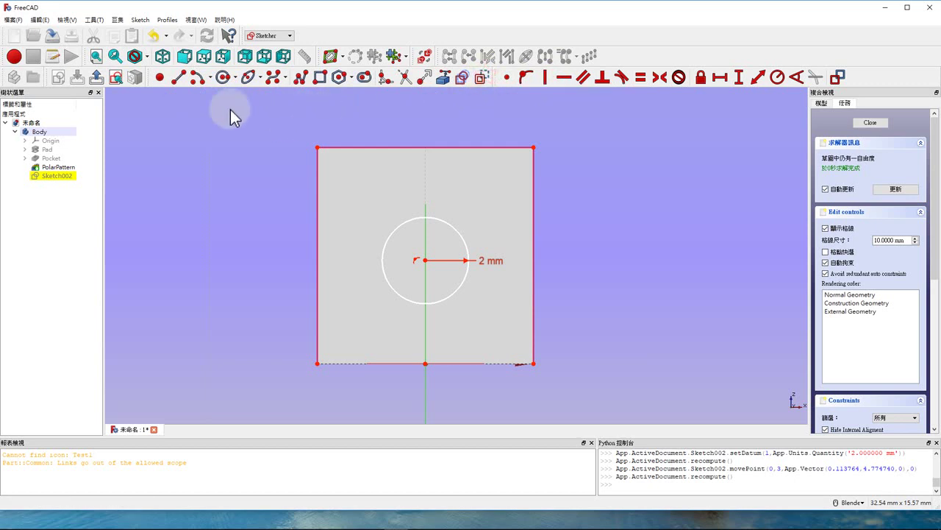
Step: Draw a line from the 2 mm circle's centre to the square's left edge
left_click(177, 83)
left_click(422, 278)
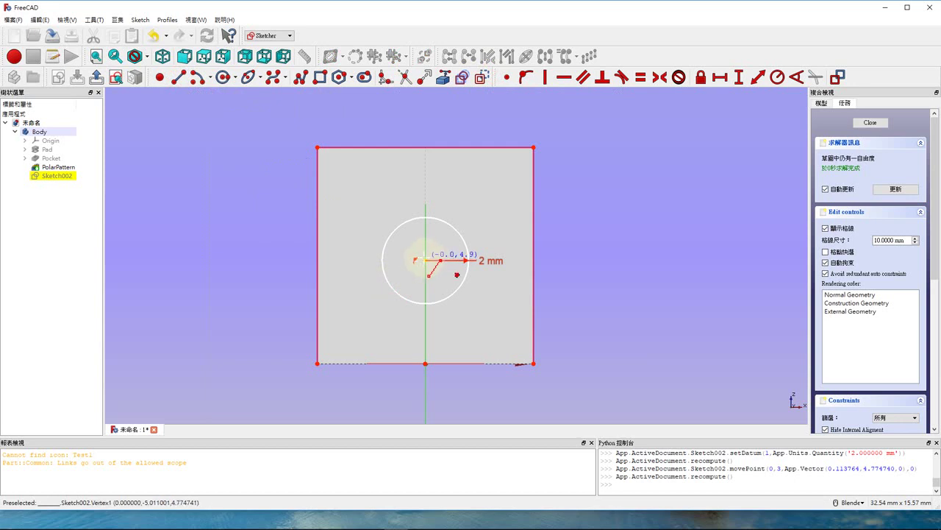
left_click(425, 261)
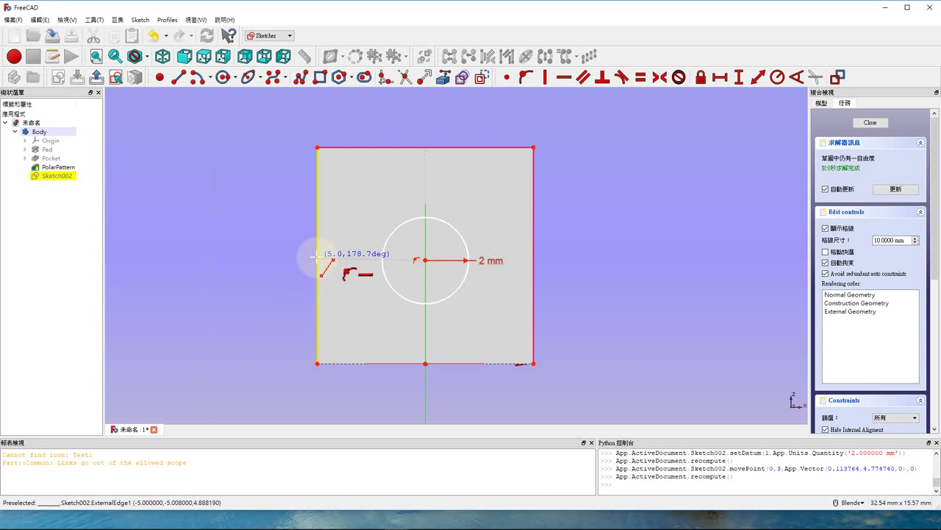
left_click(315, 255)
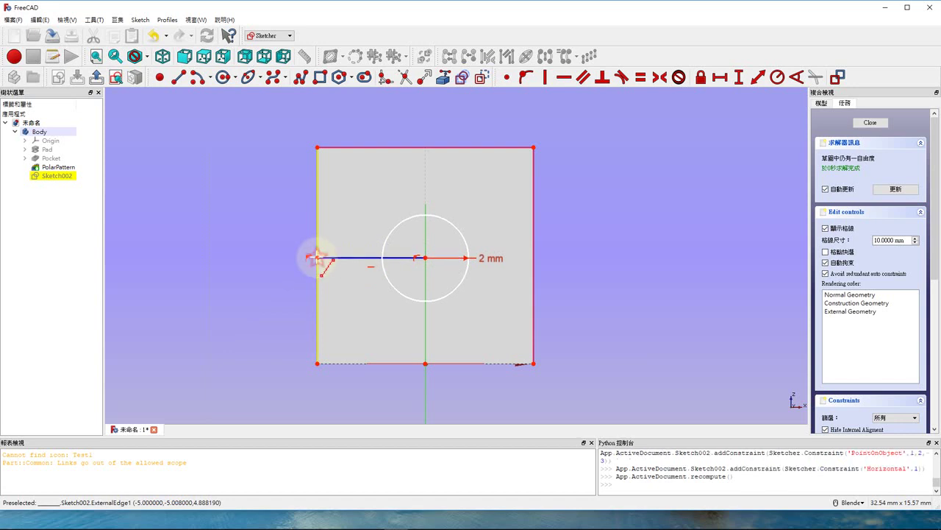
right_click(273, 256)
left_click_drag(374, 267, 331, 269)
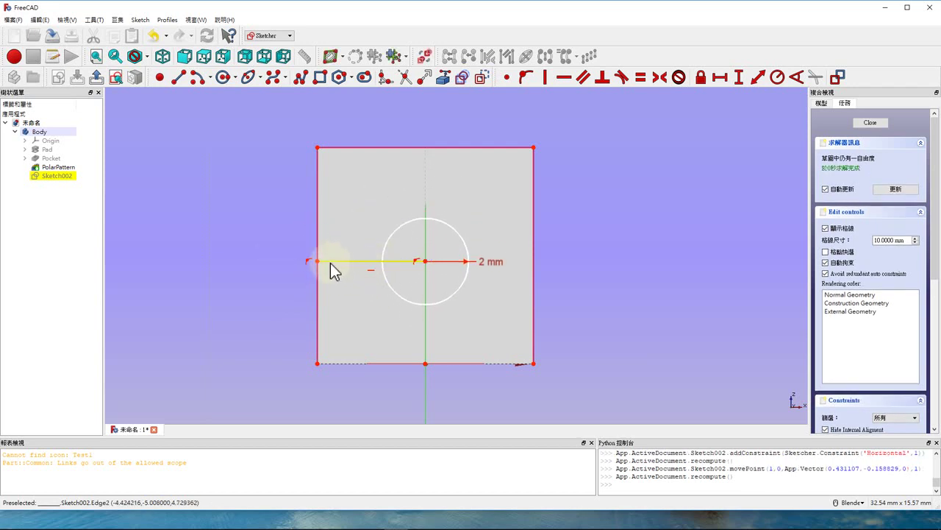
Step: Constrain the line end symmetric on the left edge so the circle centres; reposition the radius label
left_click(318, 262)
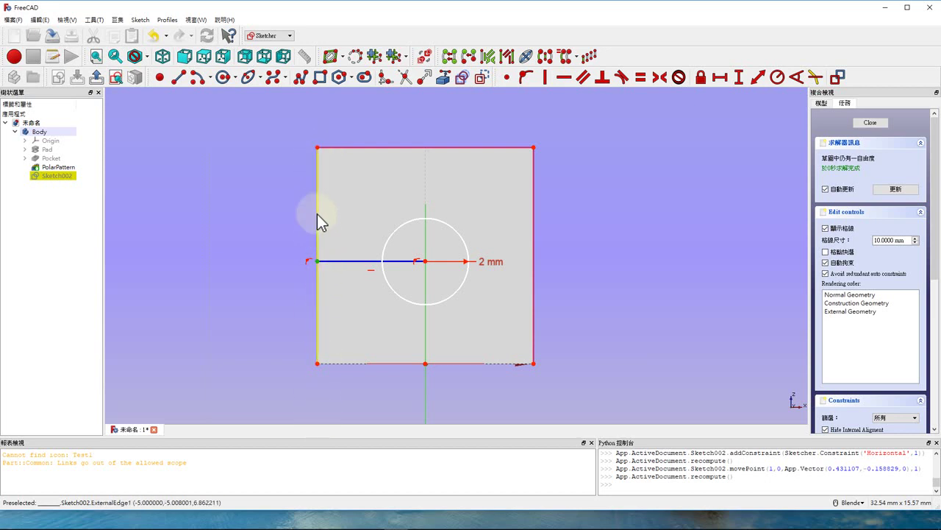
left_click(317, 250)
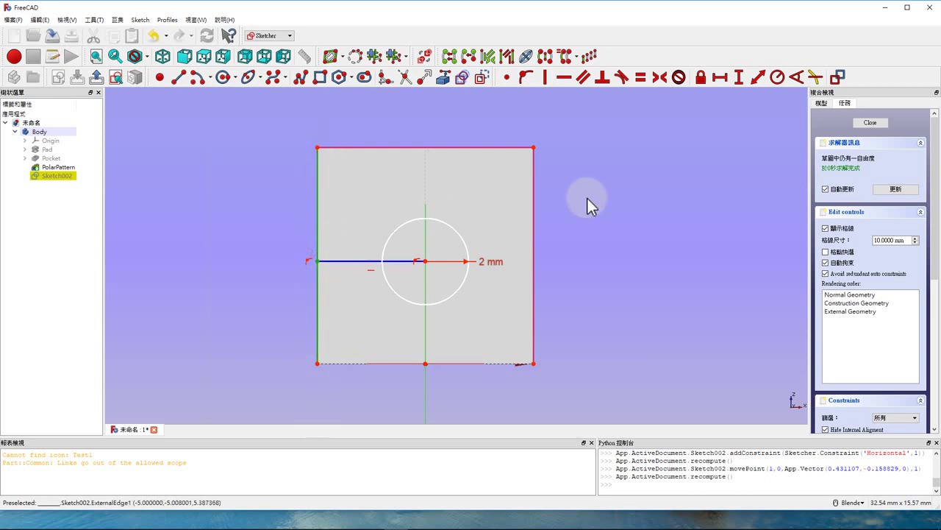
left_click(659, 77)
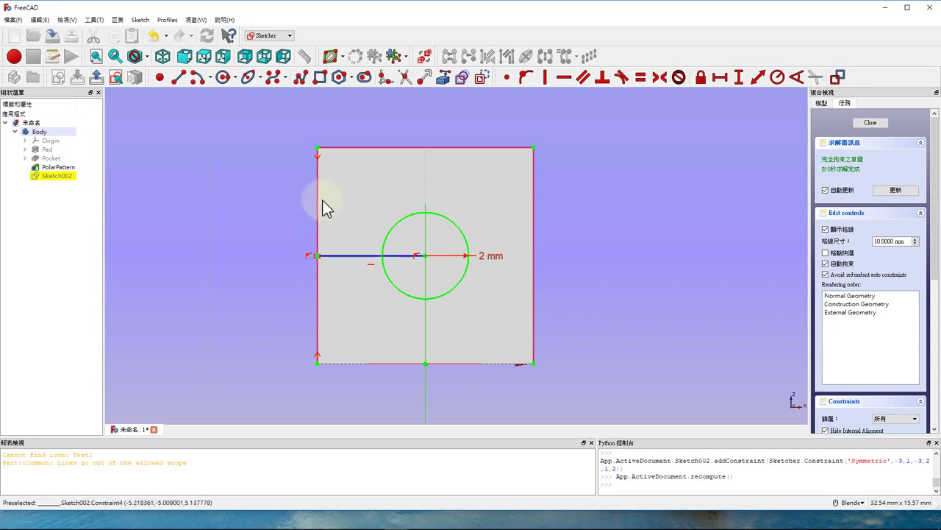
left_click_drag(491, 258, 497, 216)
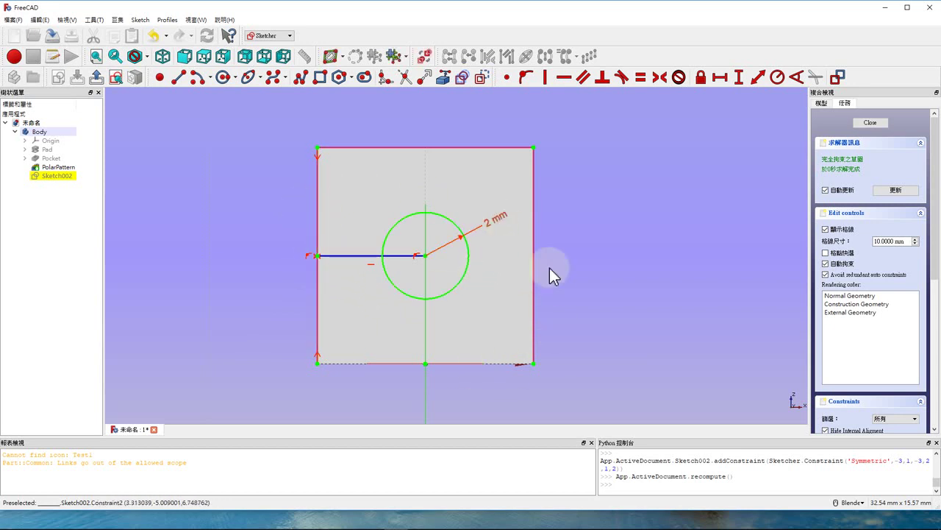
Step: Close Sketch002 and pad its circle 20 mm outward, Reversed off, as Pad001
left_click(97, 78)
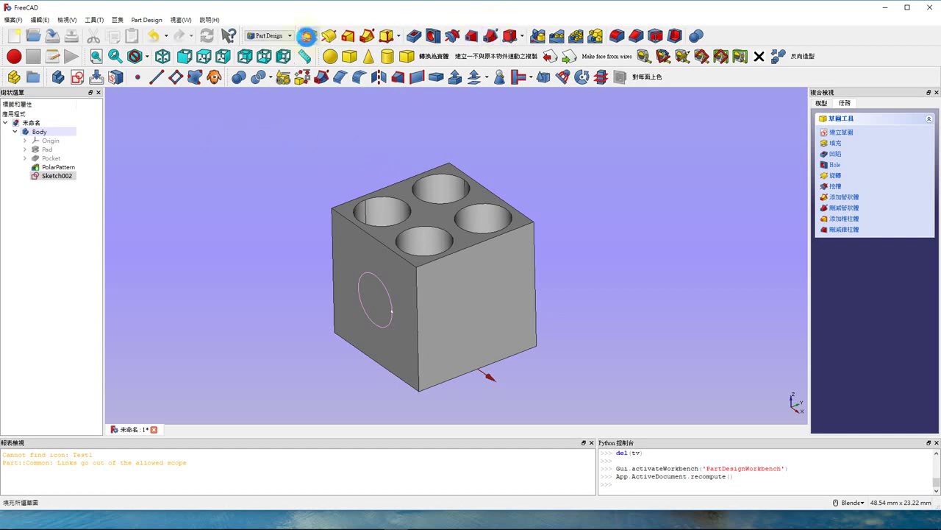
left_click(308, 36)
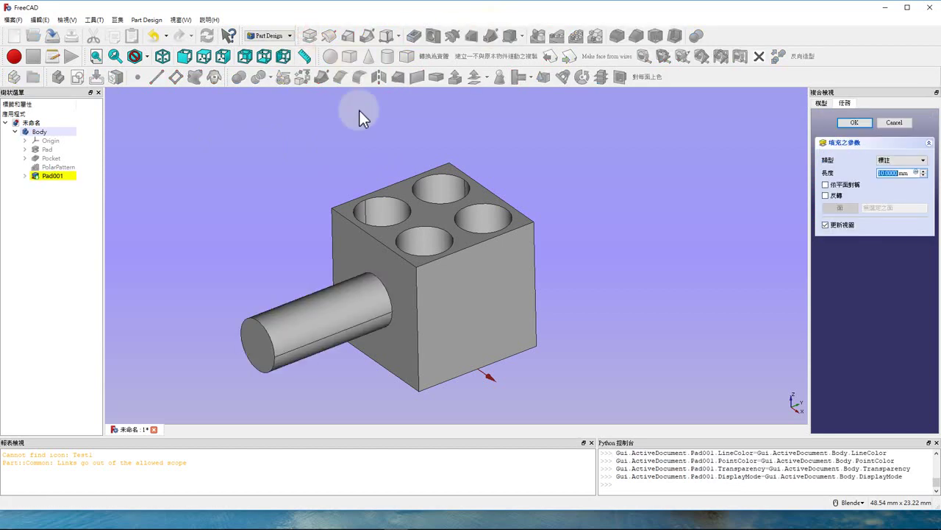
left_click(826, 197)
left_click(826, 197)
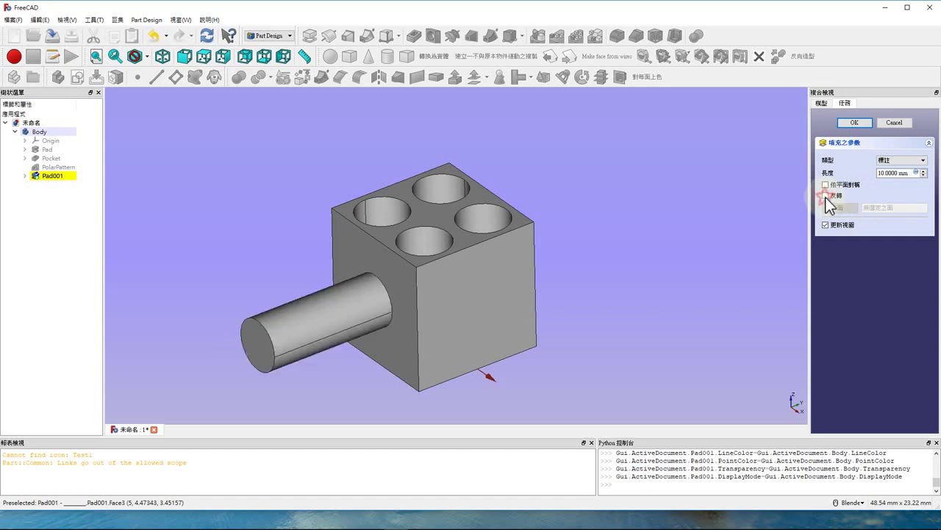
left_click_drag(911, 173, 828, 182)
type("2")
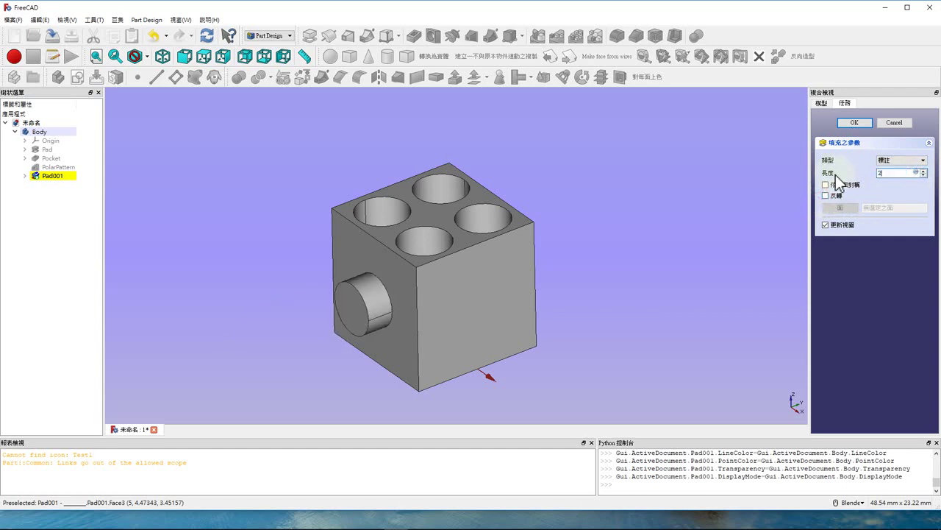
type("0")
left_click(854, 123)
scroll(537, 211, "down", 3)
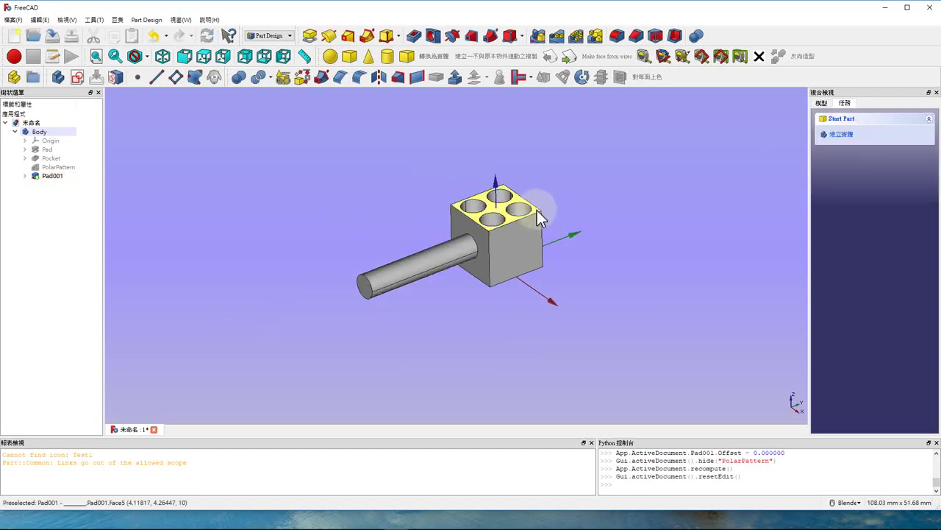
scroll(438, 225, "up", 2)
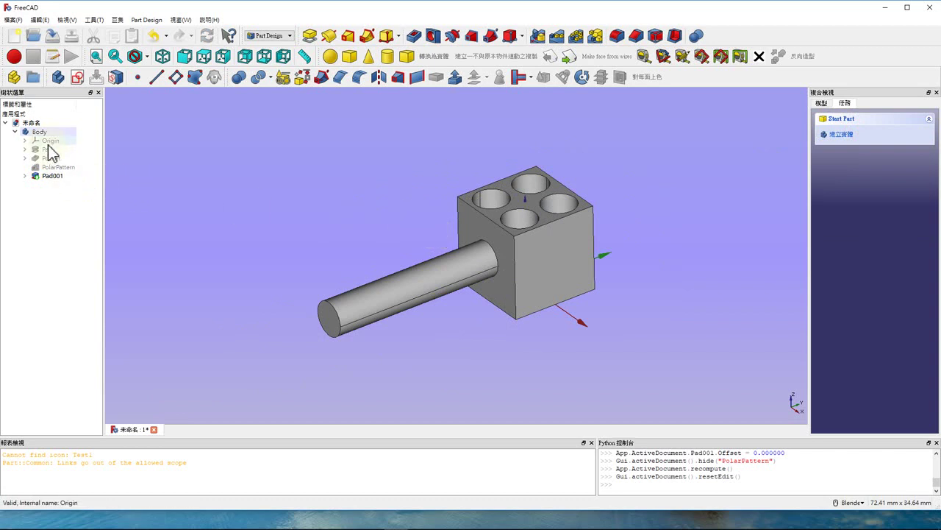
left_click(39, 132)
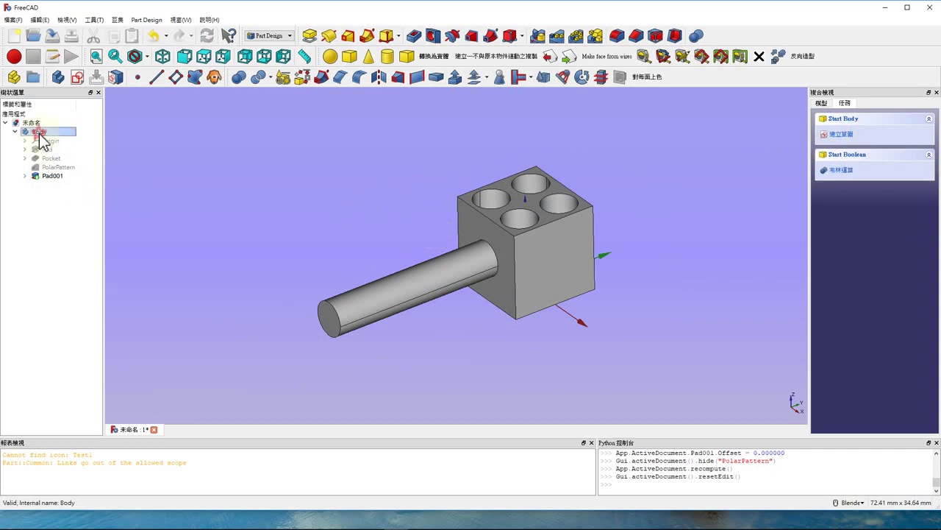
left_click(50, 169)
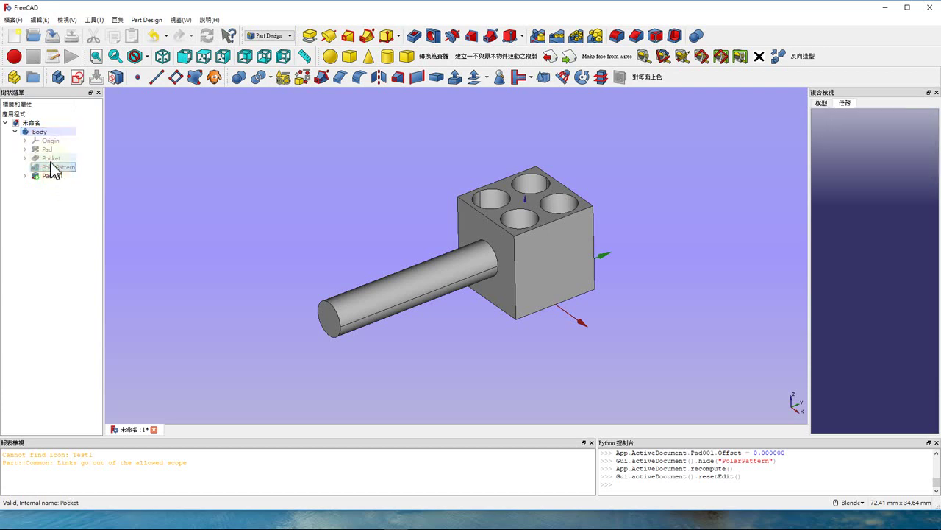
left_click(52, 159)
key("space")
left_click(51, 177)
key("space")
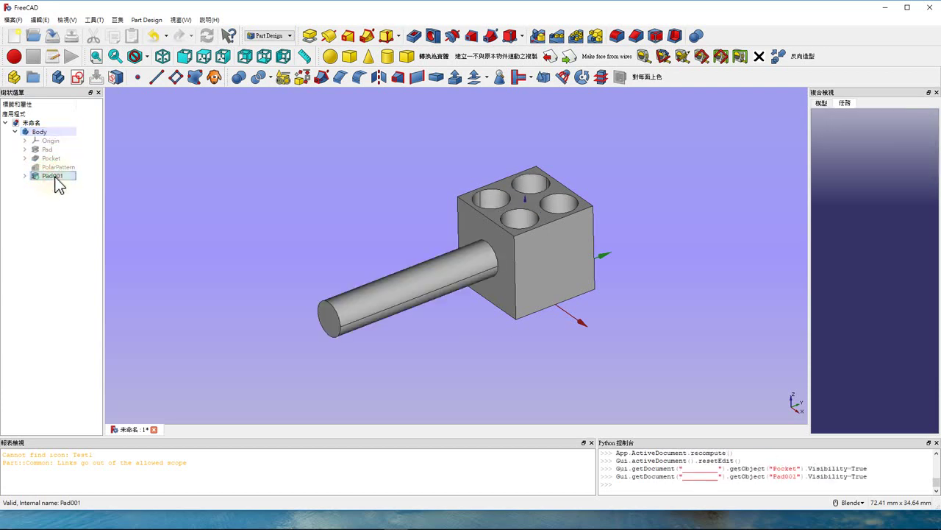
left_click(51, 159)
key("space")
left_click(52, 177)
key("space")
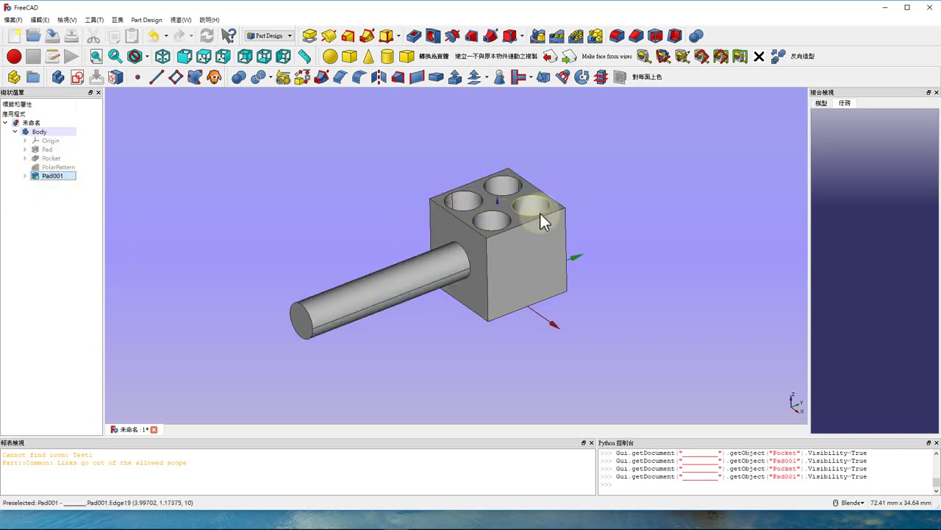
scroll(616, 214, "up", 2)
scroll(589, 225, "down", 3)
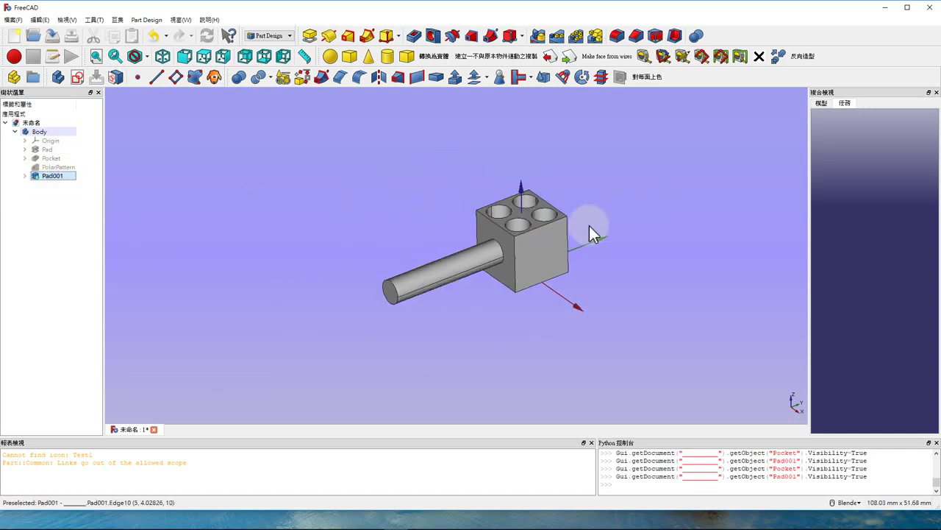
scroll(580, 226, "up", 3)
scroll(415, 333, "down", 2)
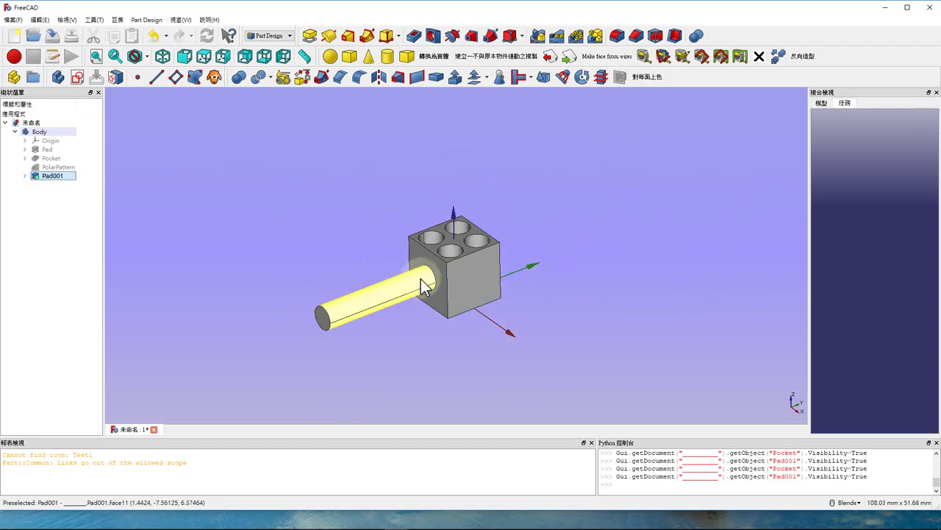
middle_click_drag(346, 275, 321, 256, "shift")
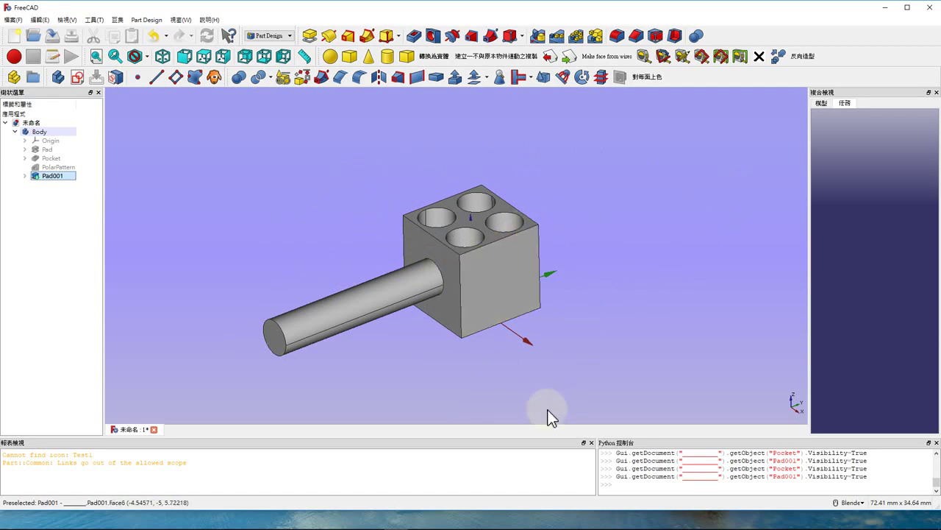